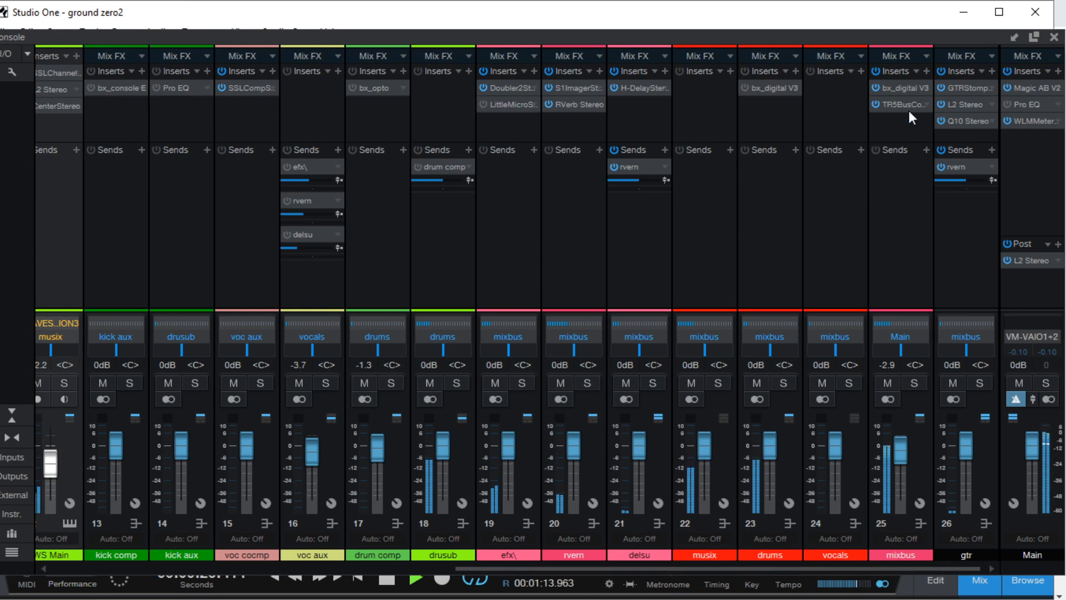
Remove the TR5BusCo insert from the mixbus channel and raise that channel's fader to +0.4 dB
left_click(876, 105)
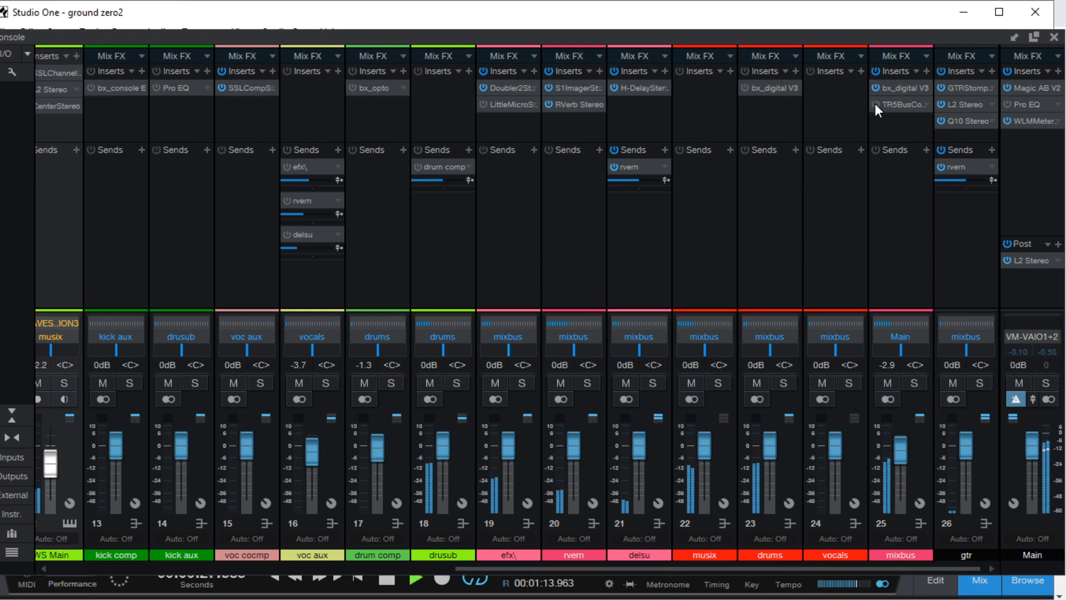
left_click(924, 105)
left_click(944, 264)
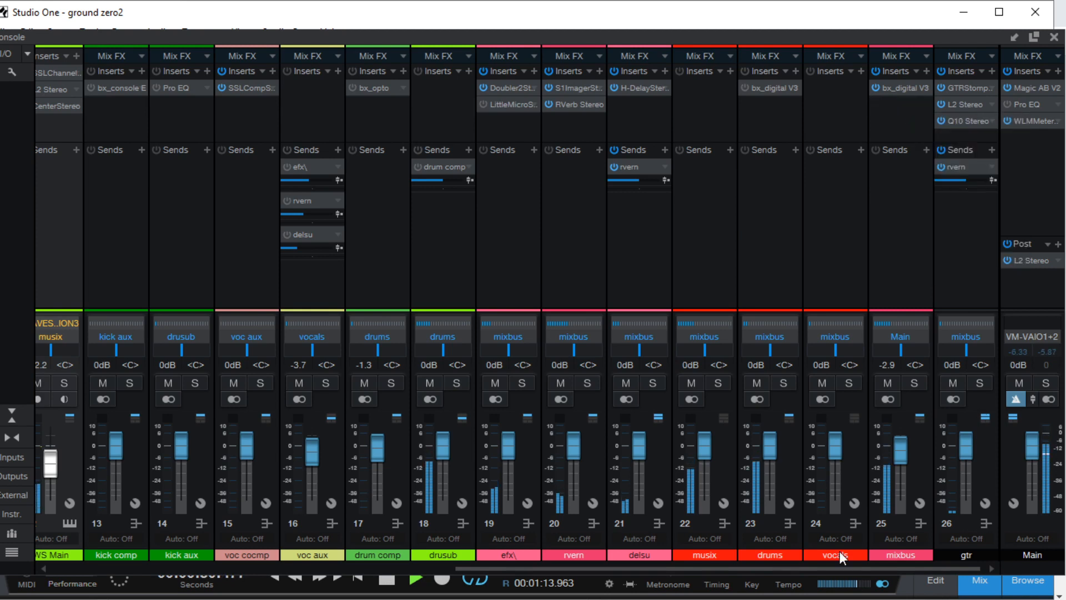
left_click_drag(897, 451, 899, 446)
Set the threshold of the Main output's post-fader L2 Stereo limiter to -2.8 and close the plug-in
left_click(1026, 259)
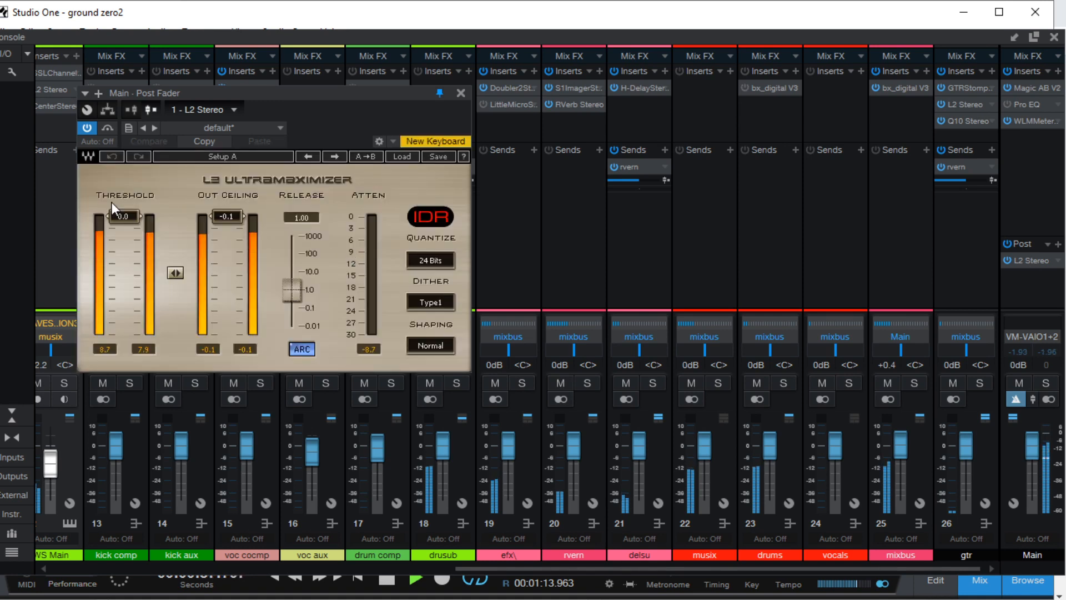
left_click_drag(122, 216, 123, 226)
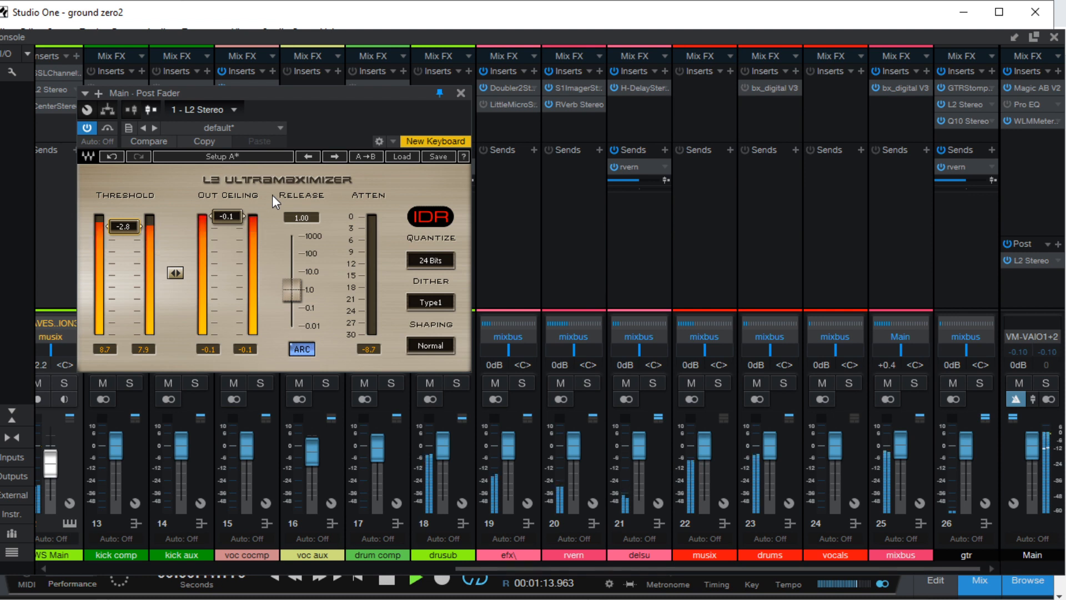
left_click(463, 92)
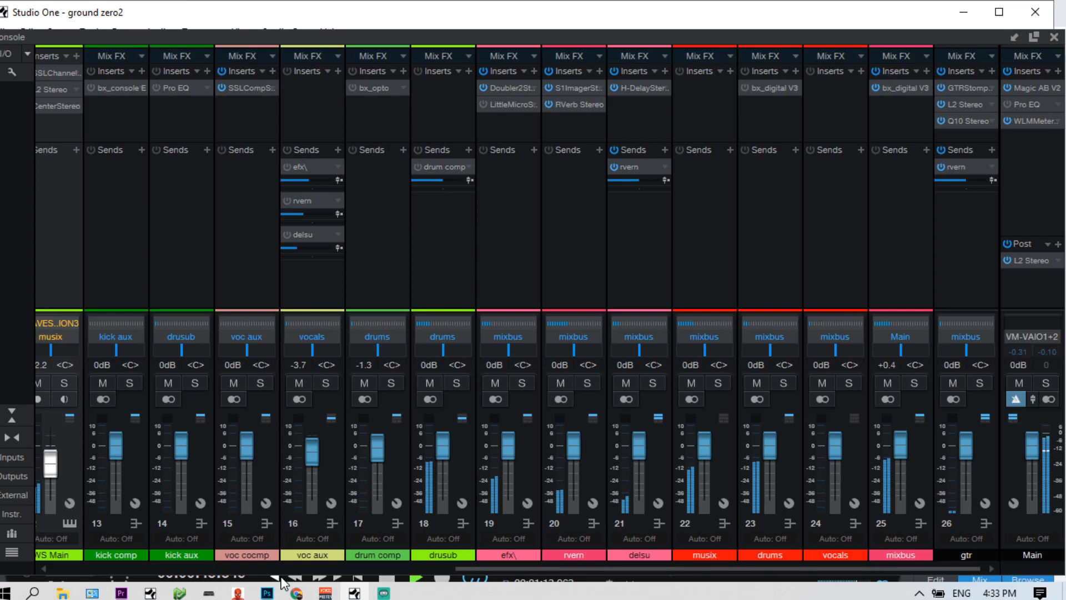
Switch to the browser to check the stream preview in the YouTube Live Dashboard, and return to Studio One
left_click(297, 593)
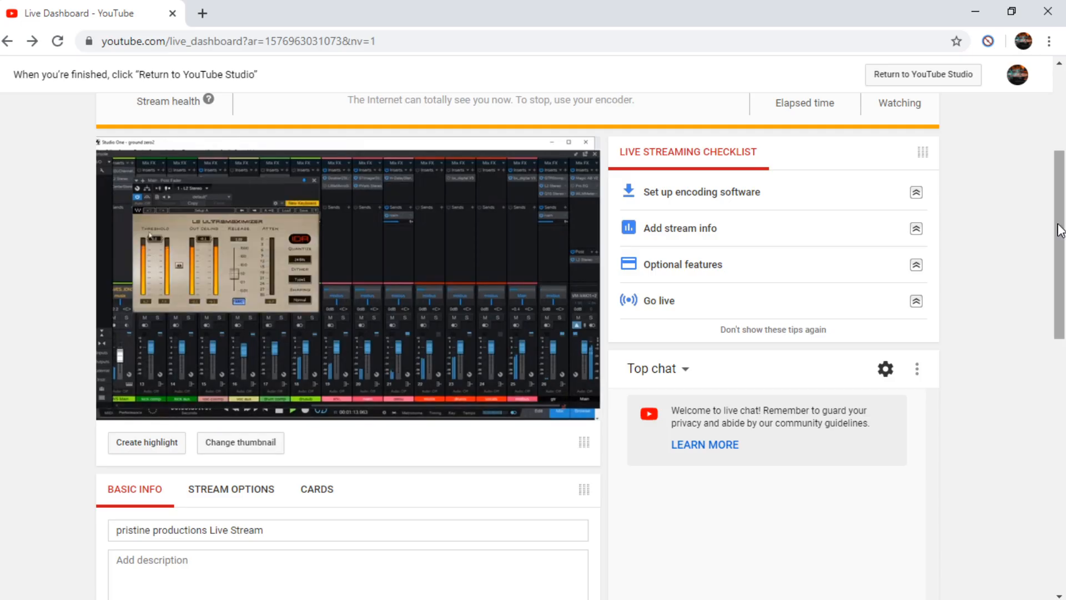
mouse_move(1060, 231)
left_mouse_down()
mouse_move(1061, 401)
mouse_move(1060, 229)
left_mouse_up()
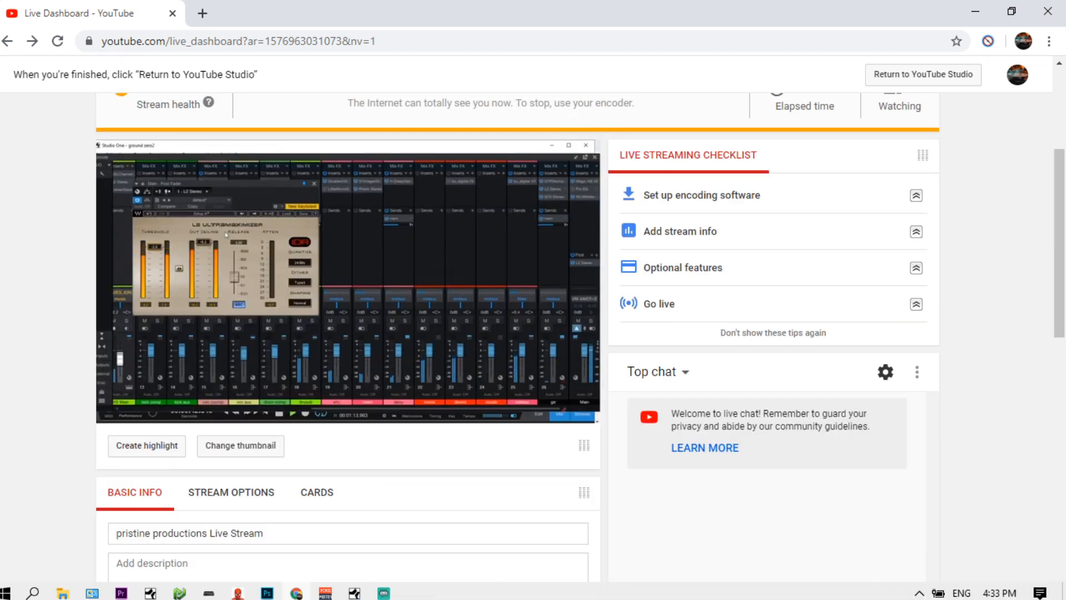
key("alt+Tab")
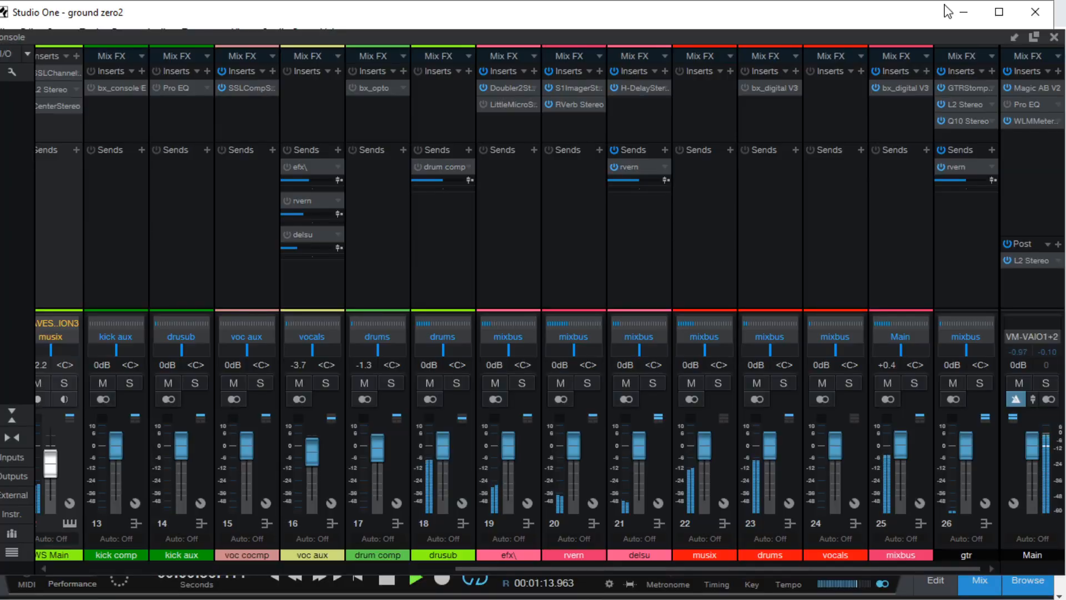
Close the mixer console with playback stopped and reduce the height of track 2 in the arrangement
left_click(1054, 37)
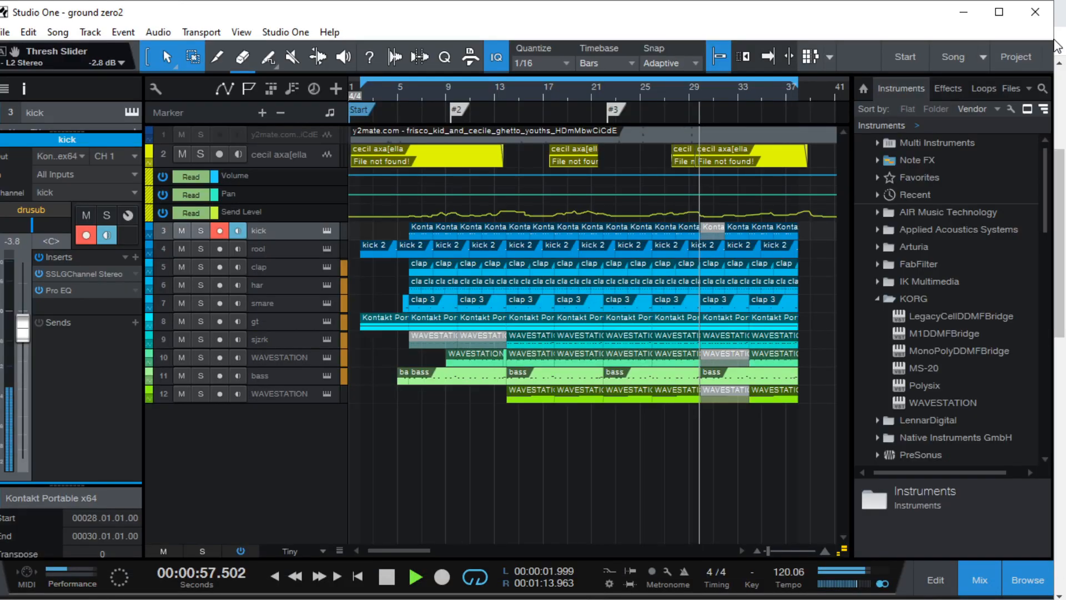
key("space")
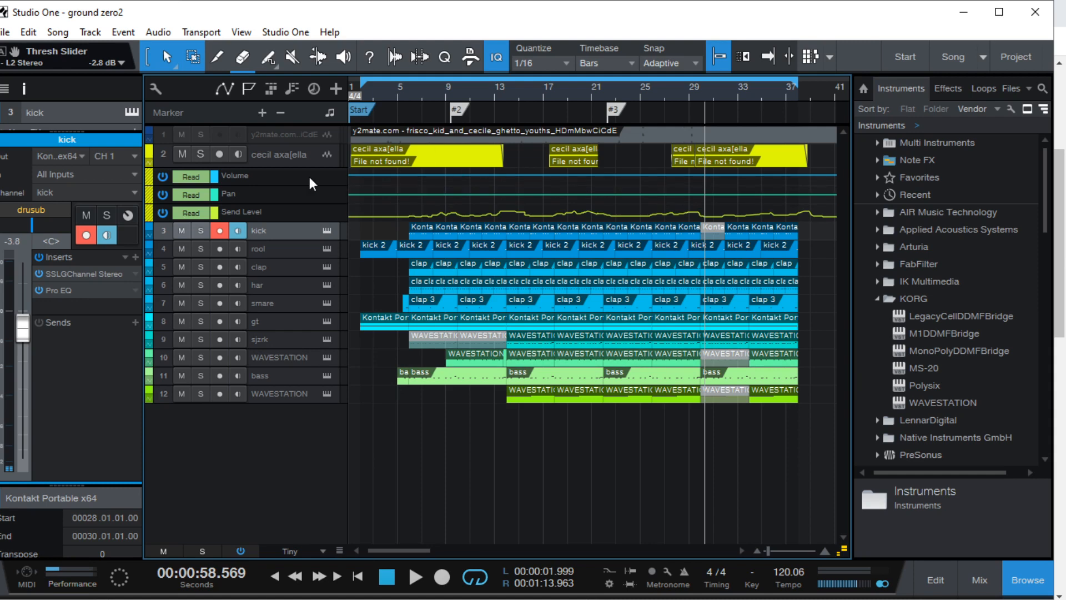
left_click_drag(298, 167, 298, 156)
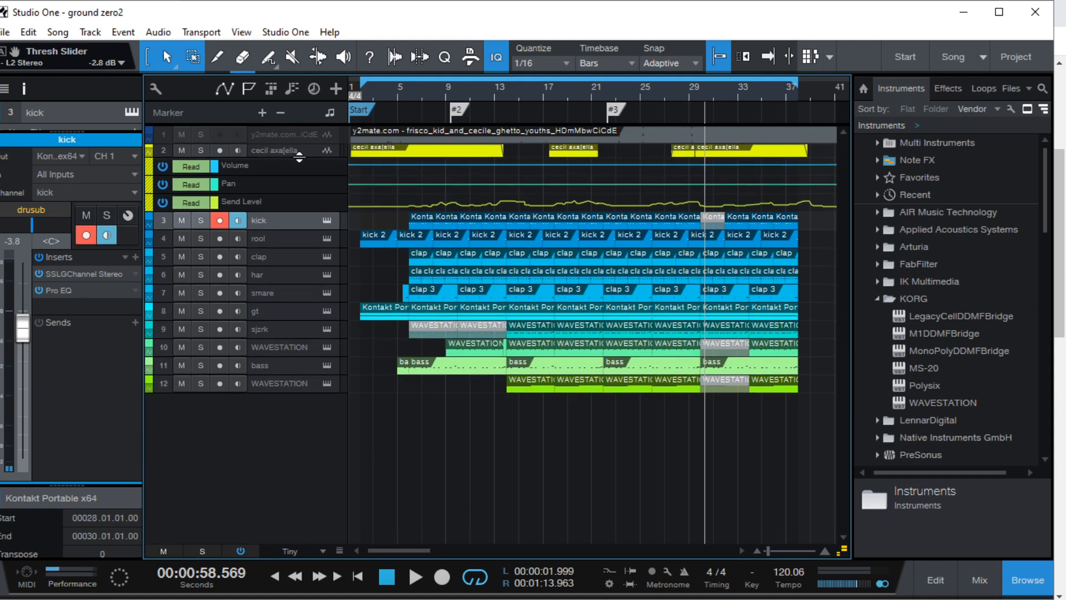
mouse_move(298, 210)
left_mouse_down()
mouse_move(298, 195)
mouse_move(298, 212)
left_mouse_up()
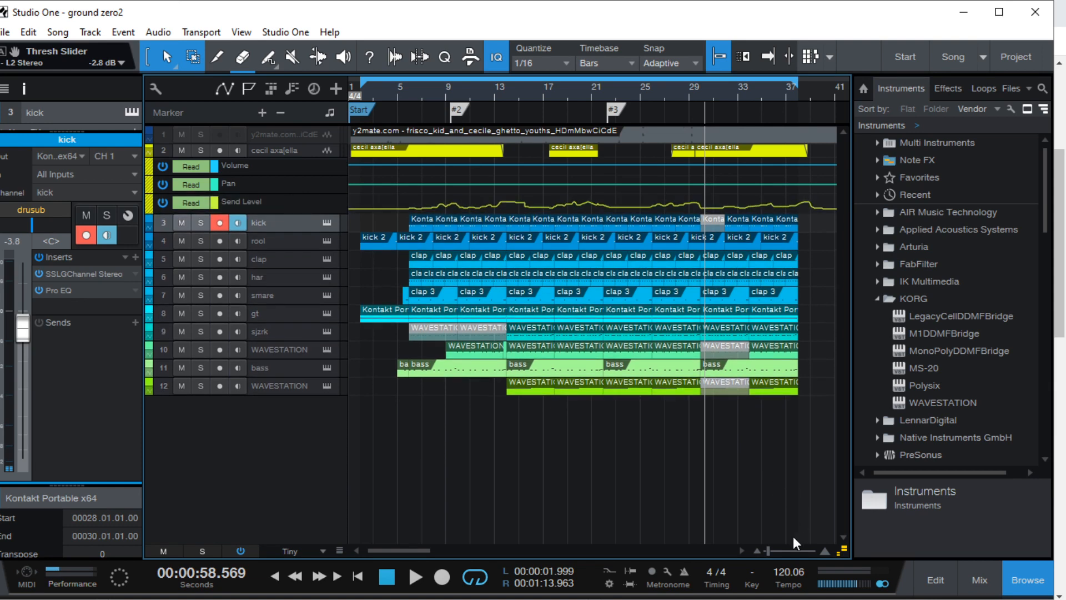
Solo the WAVESTATION instrument on track 10
mouse_move(772, 555)
left_mouse_down()
mouse_move(755, 554)
mouse_move(781, 555)
left_mouse_up()
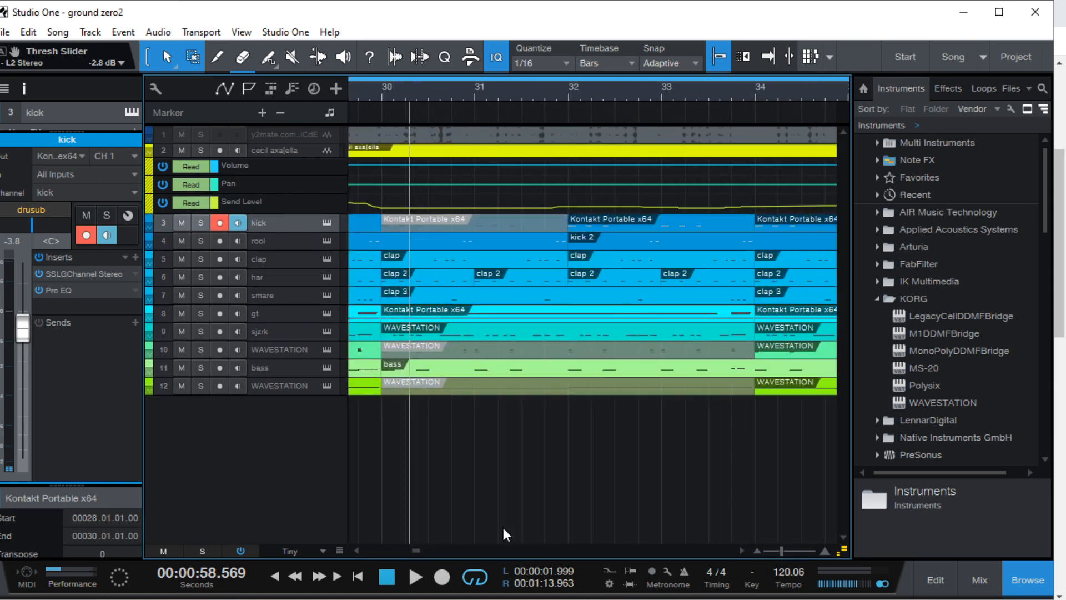
left_click_drag(408, 550, 367, 552)
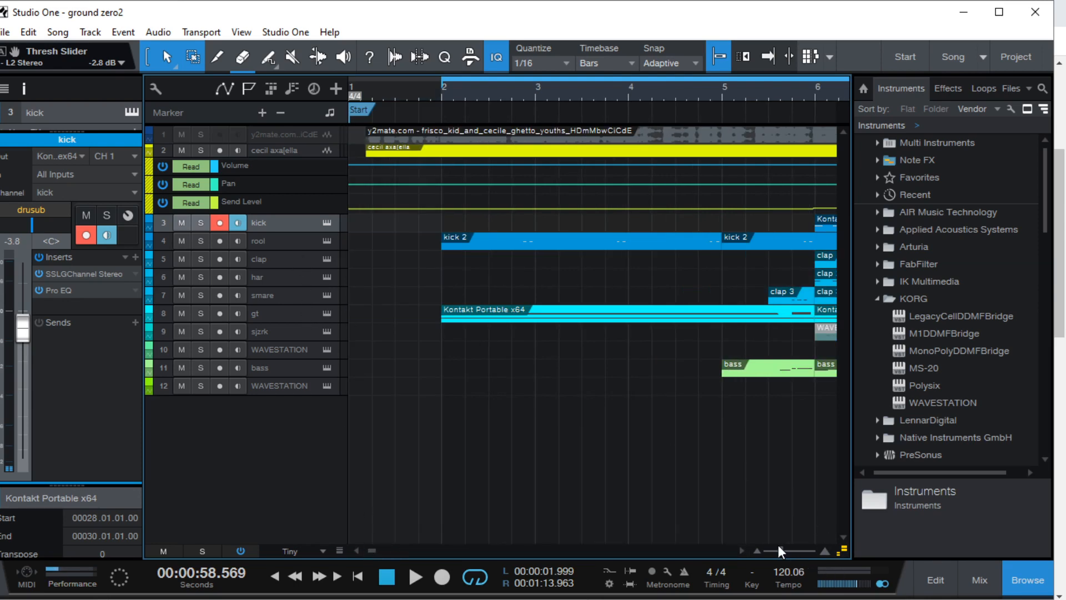
mouse_move(779, 550)
left_mouse_down()
mouse_move(764, 550)
mouse_move(780, 552)
left_mouse_up()
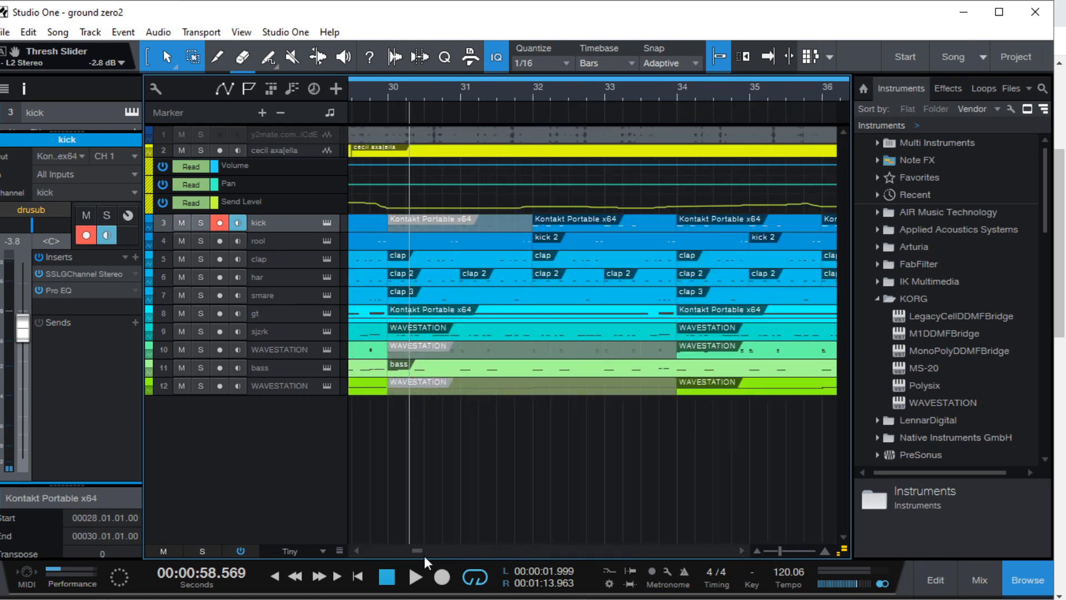
left_click_drag(414, 549, 402, 551)
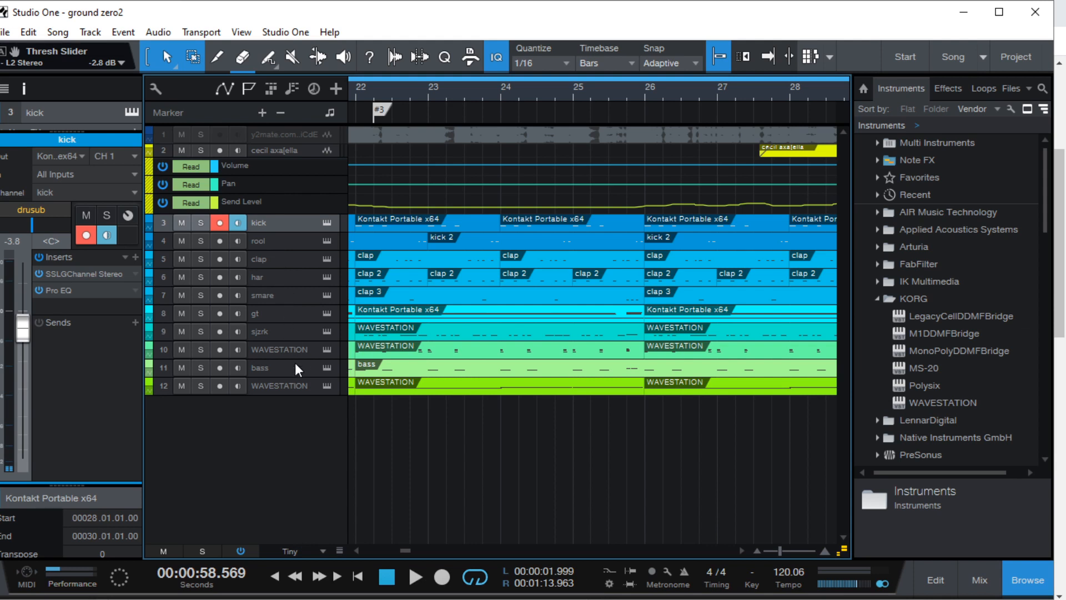
left_click(254, 355)
left_click(194, 352)
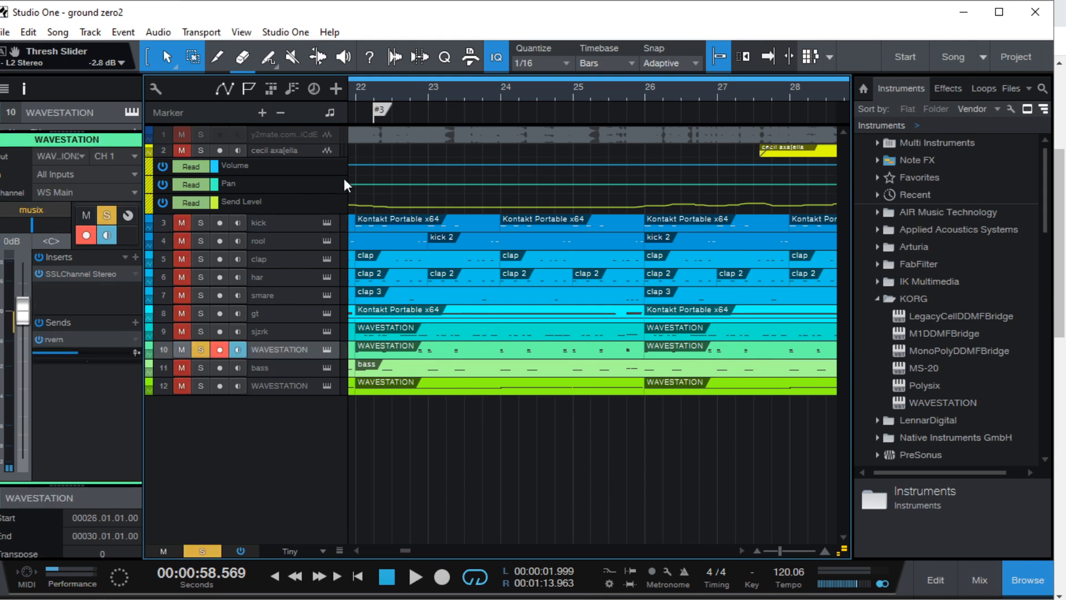
Listen to the soloed WAVESTATION track from marker #3 for a few bars, and stop playback
left_click(382, 110)
key("space")
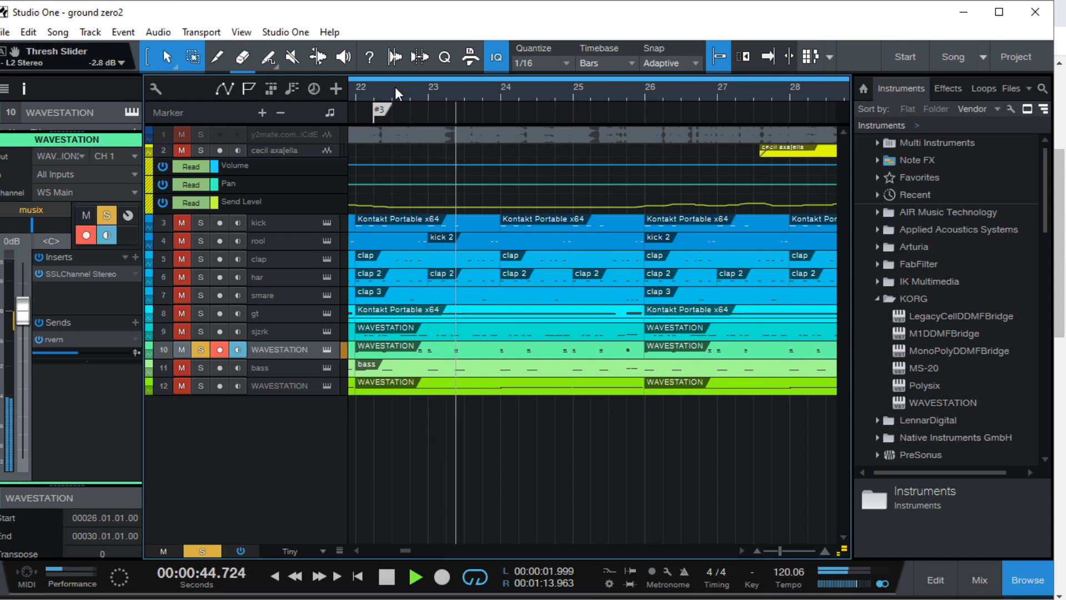
key("space")
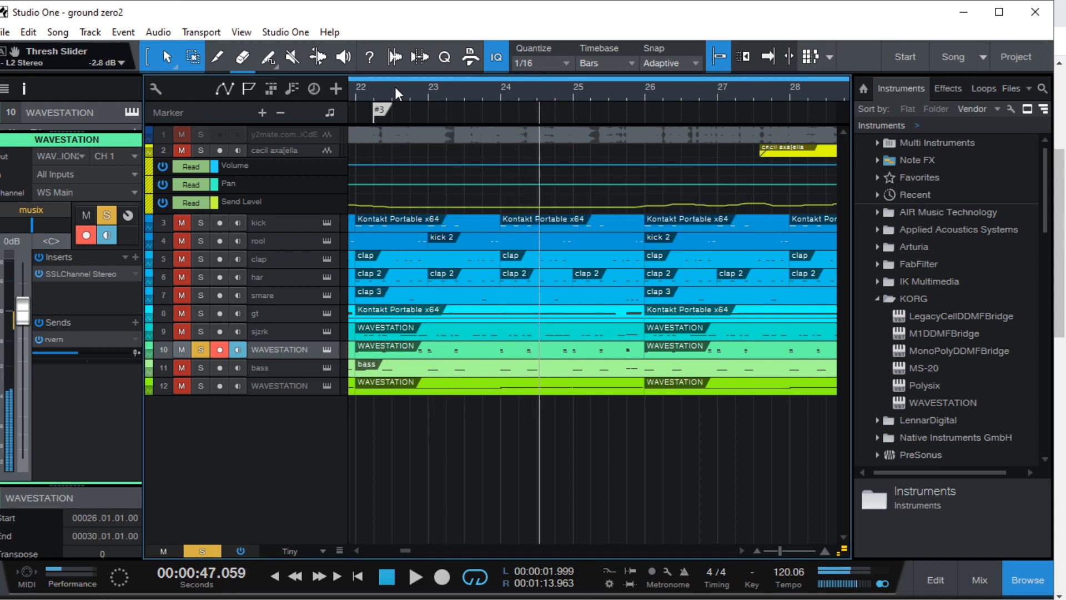
Audition a few notes on the WAVESTATION track with the Qwerty Keyboard device at octave C 3, and close the device
key("shift+q")
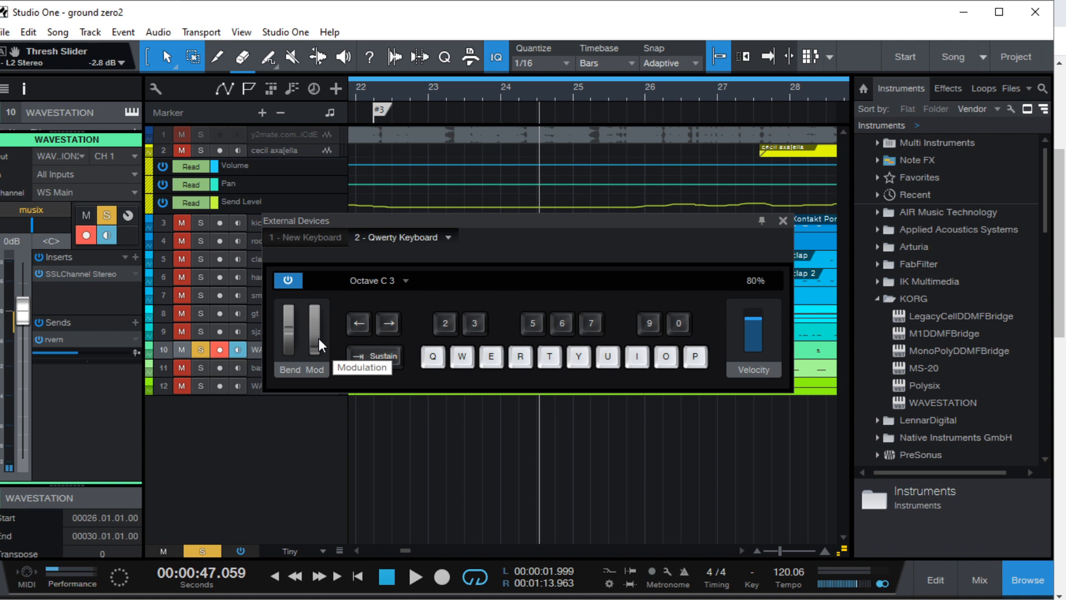
key("e")
key("u")
key("e")
key("t")
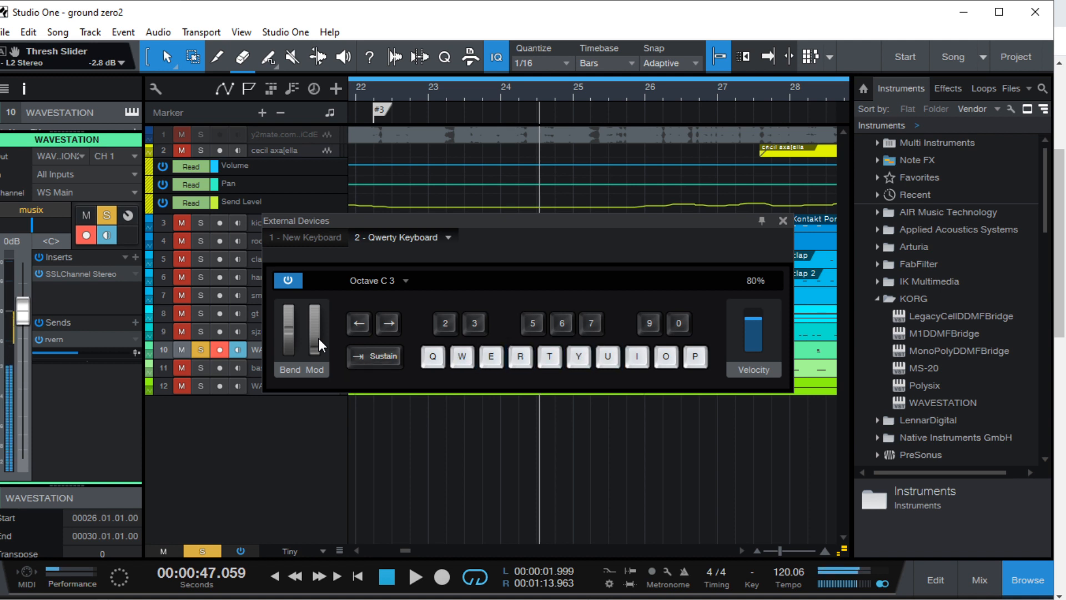
key("e")
key("w")
key("r")
key("y")
key("ctrl+alt+k")
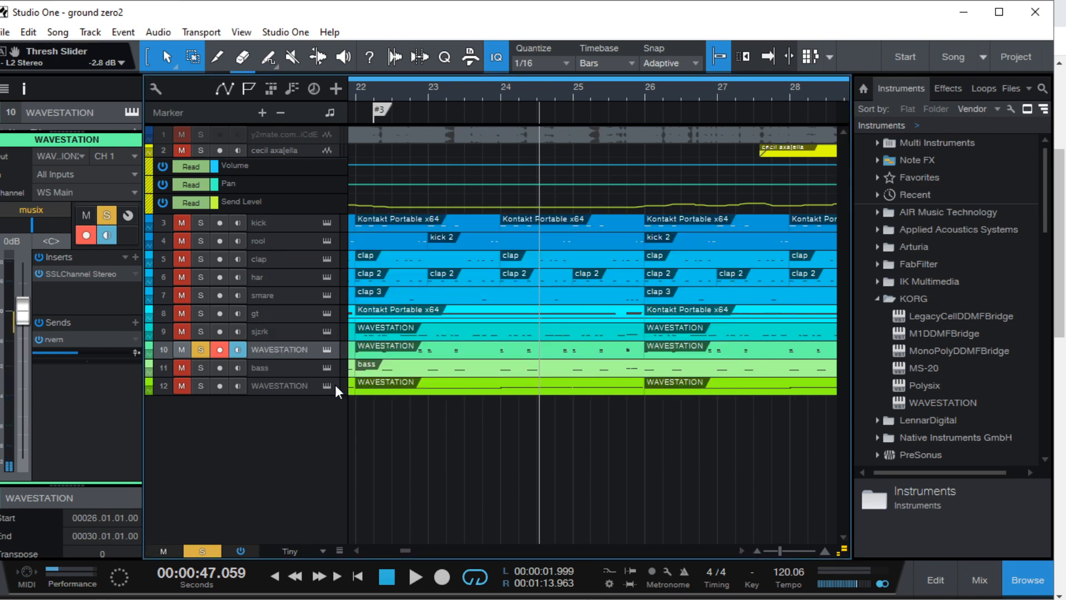
Enlarge track 10 and delete its short WAVESTATION event that starts at bar 9
left_click_drag(315, 361, 315, 457)
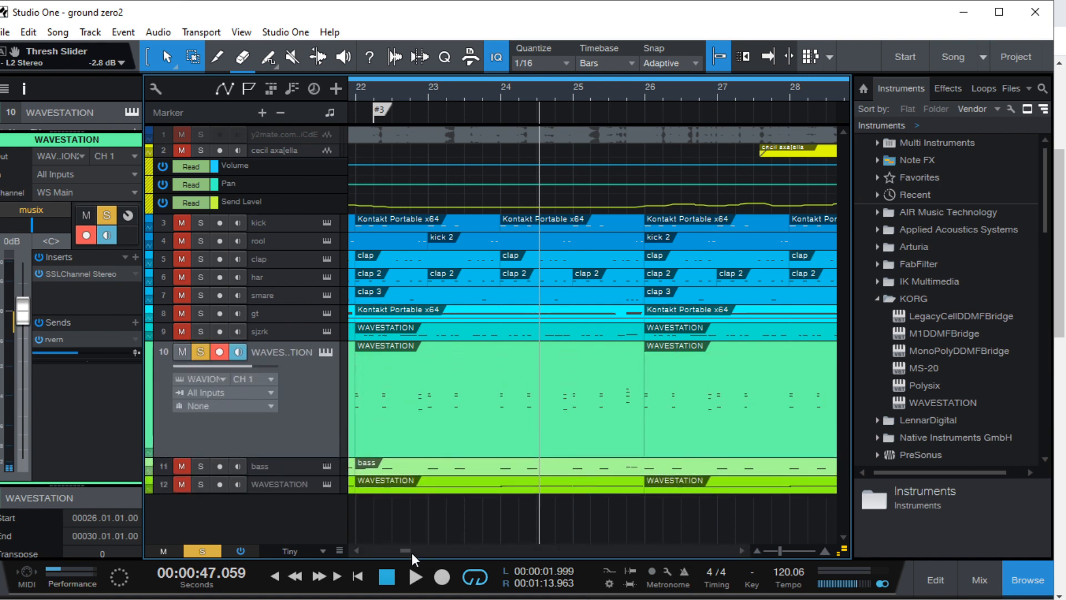
left_click_drag(412, 552, 385, 554)
left_click(501, 368)
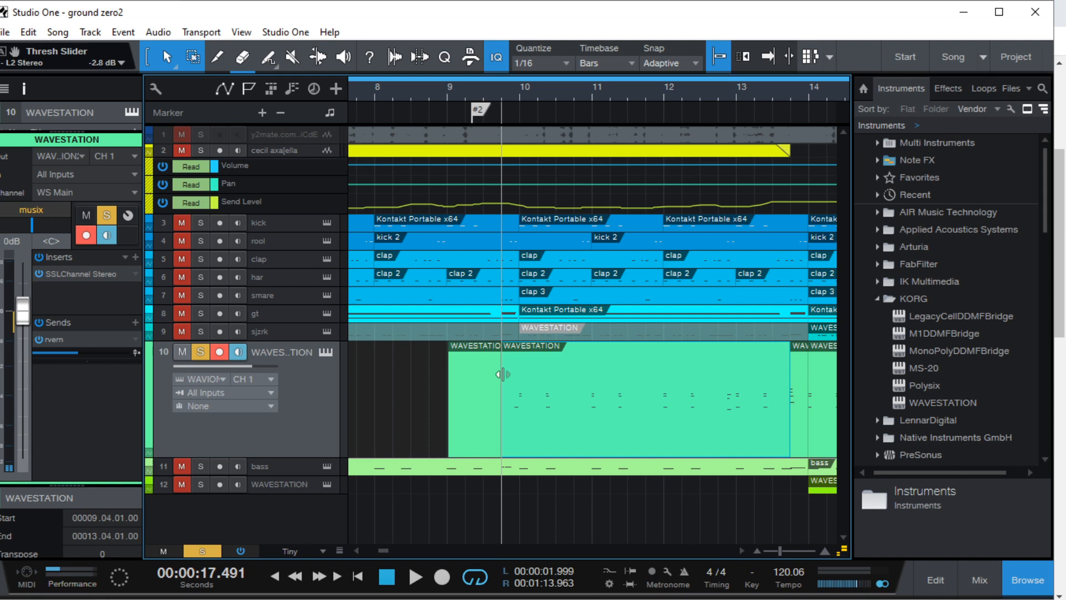
left_click(476, 428)
key("Delete")
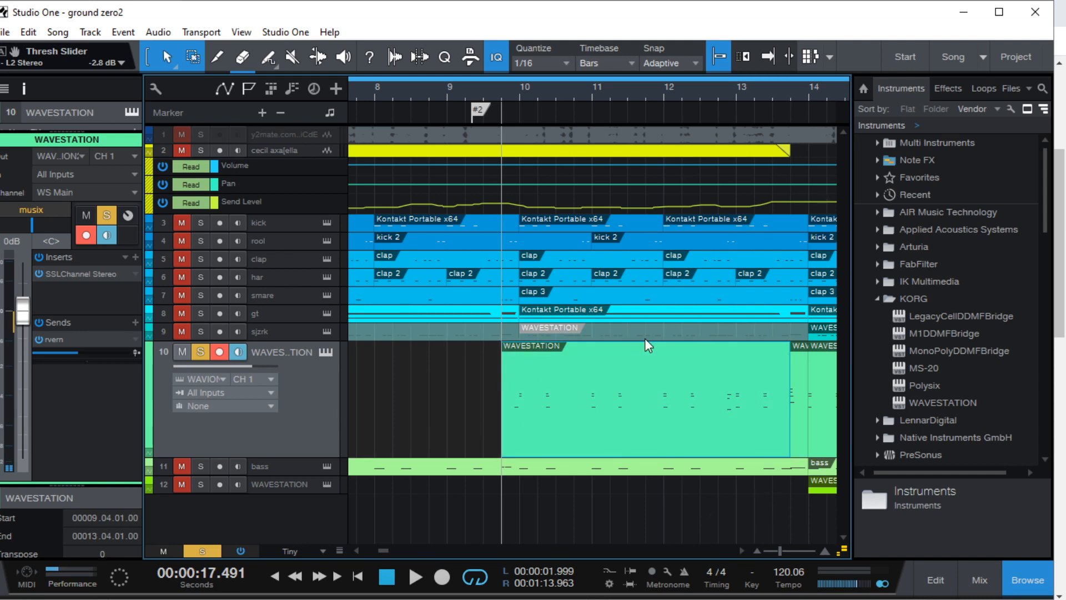
Listen to the soloed WAVESTATION track from its first event at bar 9, beat 4, and stop playback
mouse_move(781, 551)
left_mouse_down()
mouse_move(760, 557)
mouse_move(773, 558)
left_mouse_up()
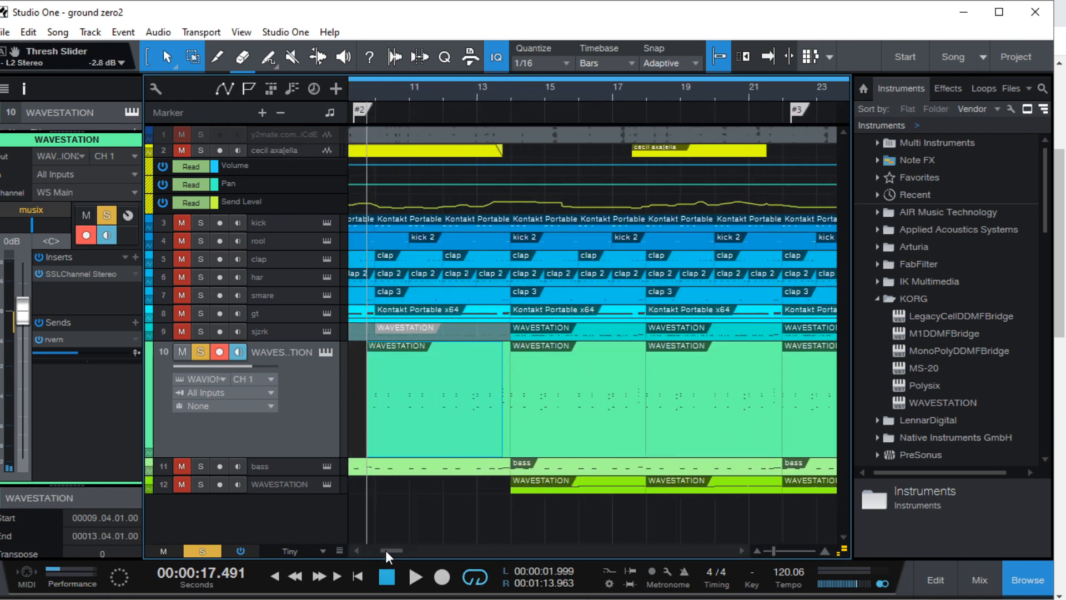
mouse_move(386, 550)
left_mouse_down()
mouse_move(434, 548)
mouse_move(393, 558)
left_mouse_up()
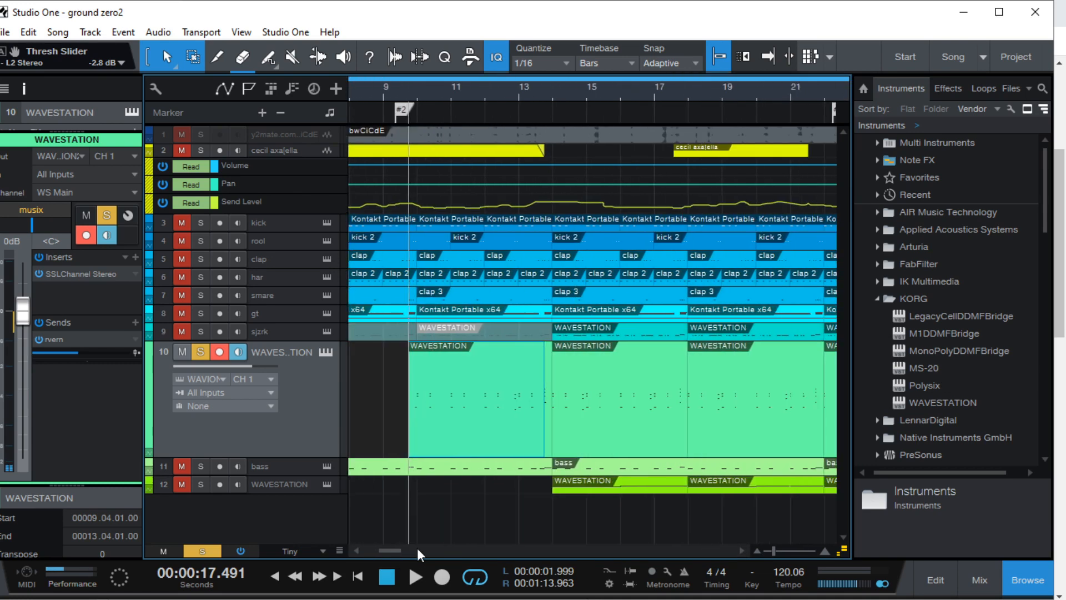
key("space")
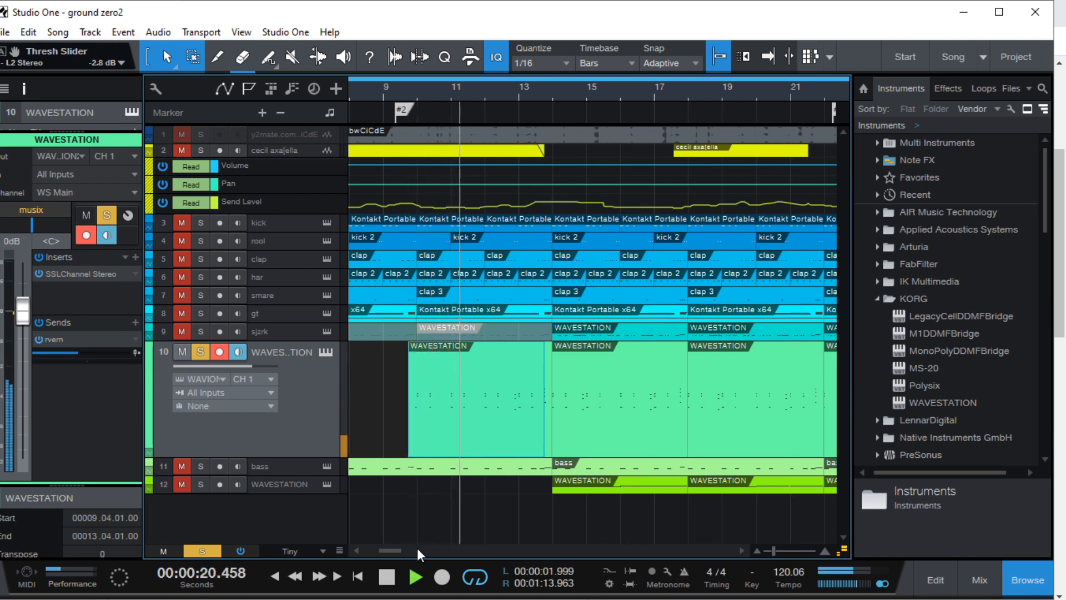
key("space")
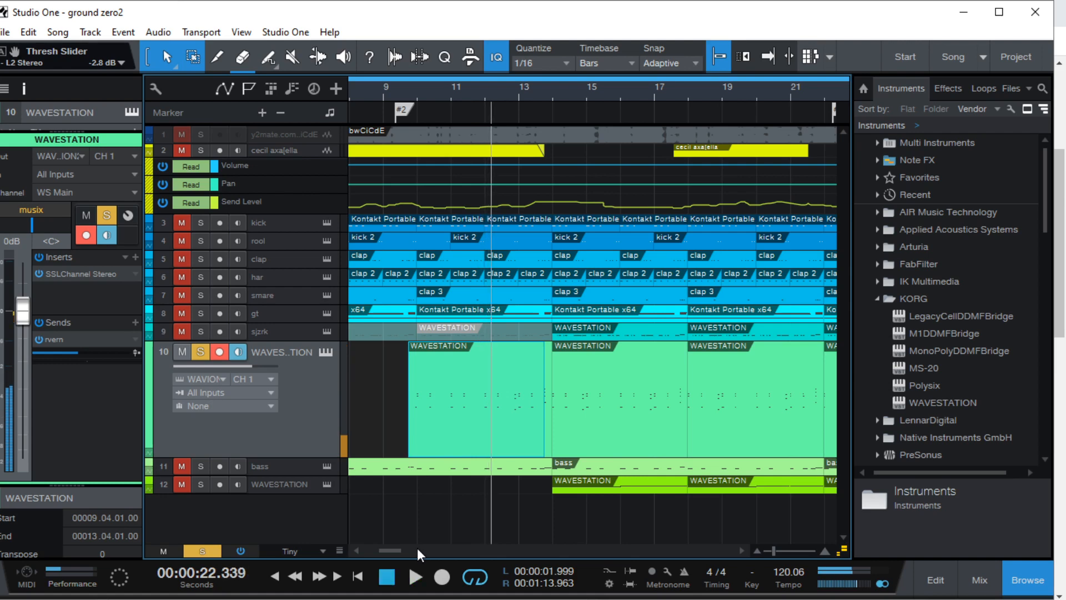
Select the last WAVESTATION event on track 10, turn off looping and play the song from bar 34
left_click_drag(392, 552, 430, 564)
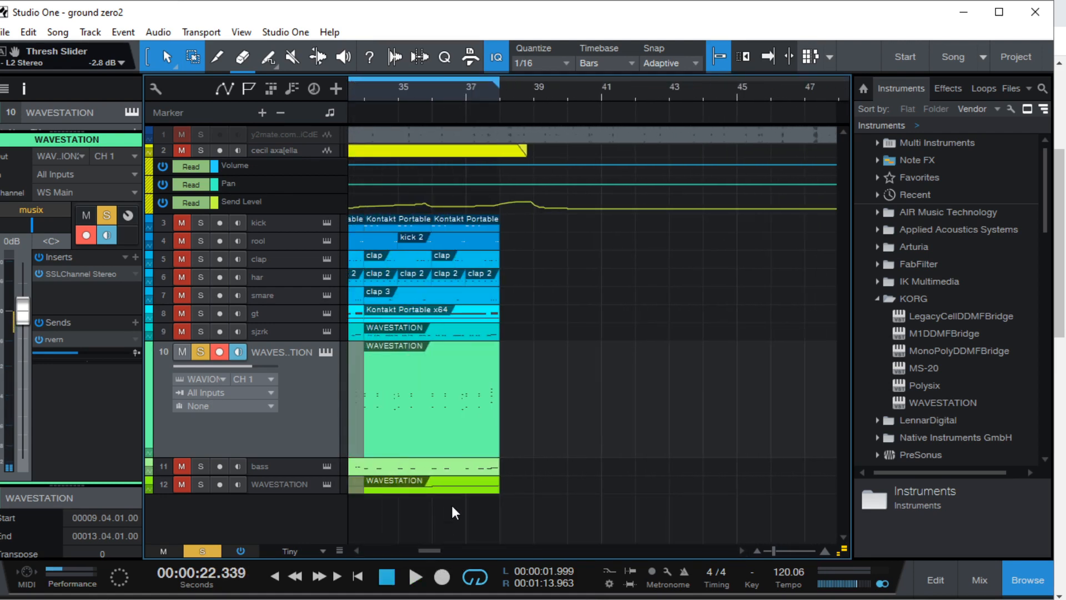
left_click(623, 61)
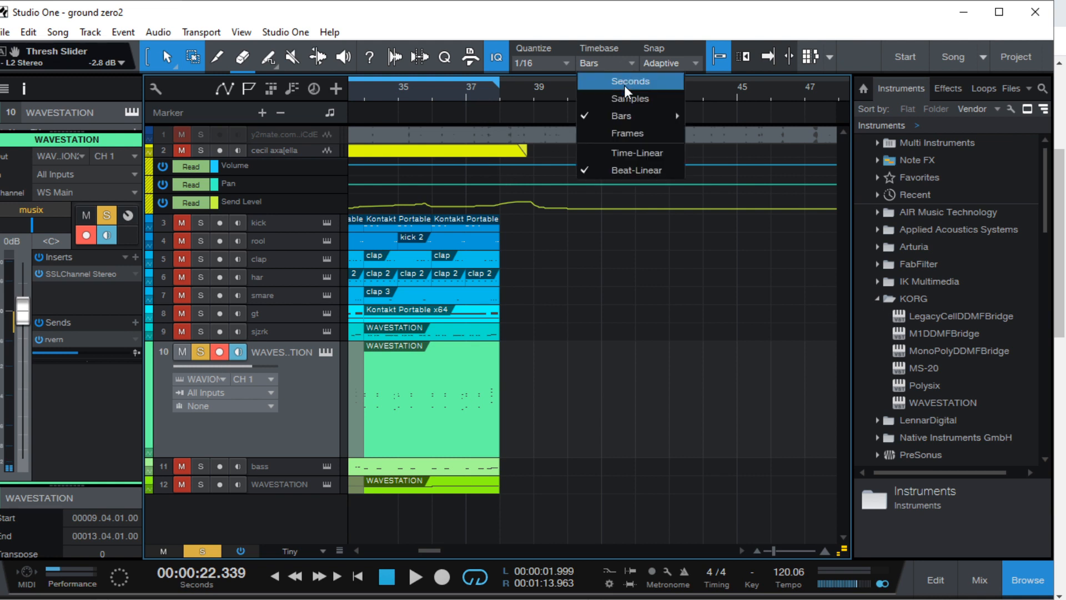
left_click(698, 463)
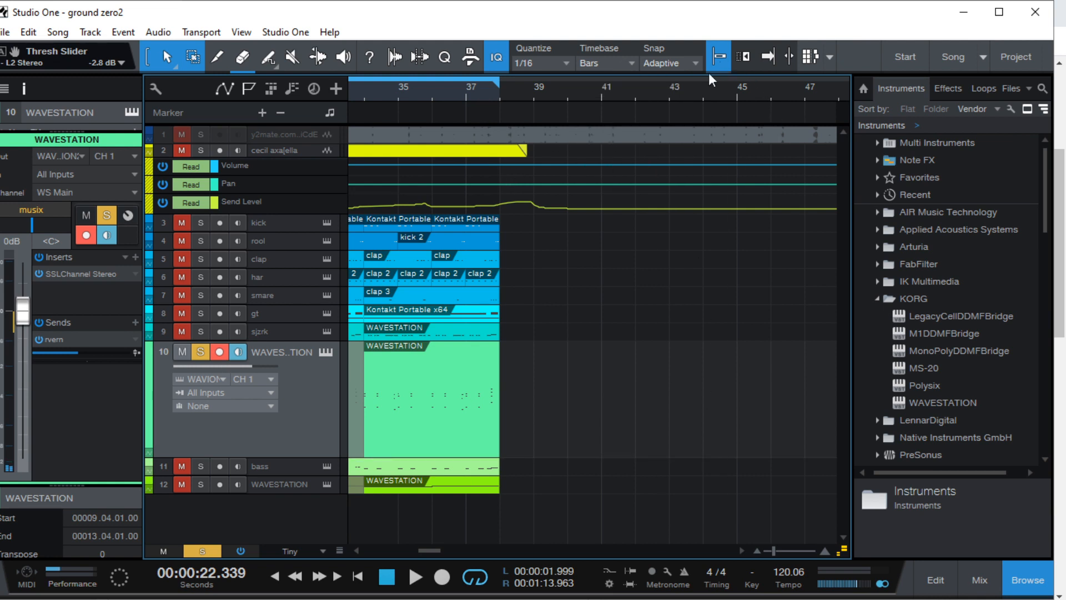
left_click(454, 440)
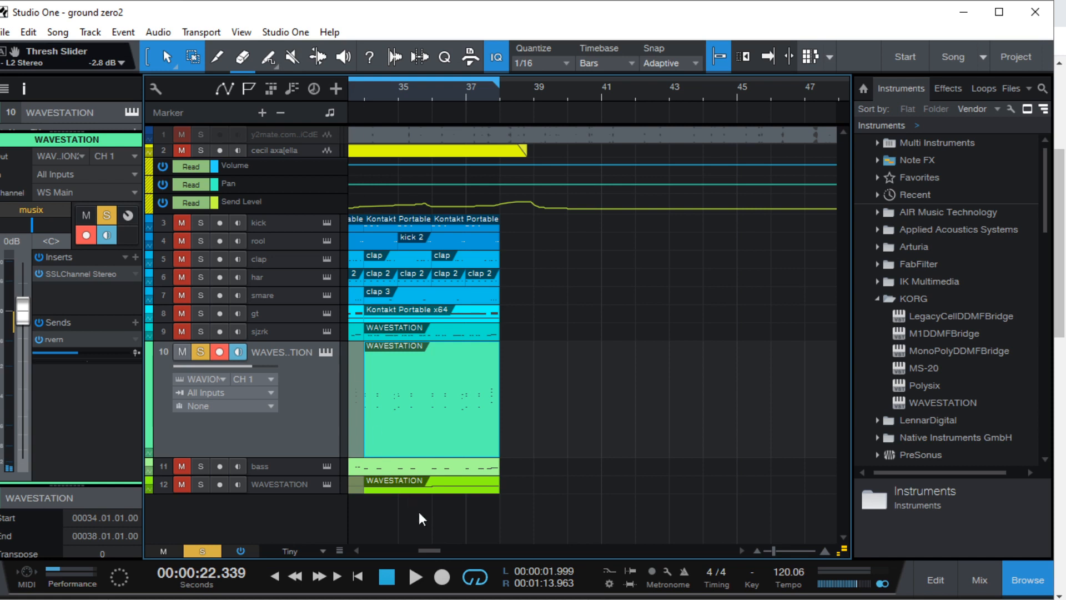
left_click(474, 577)
left_click(367, 89)
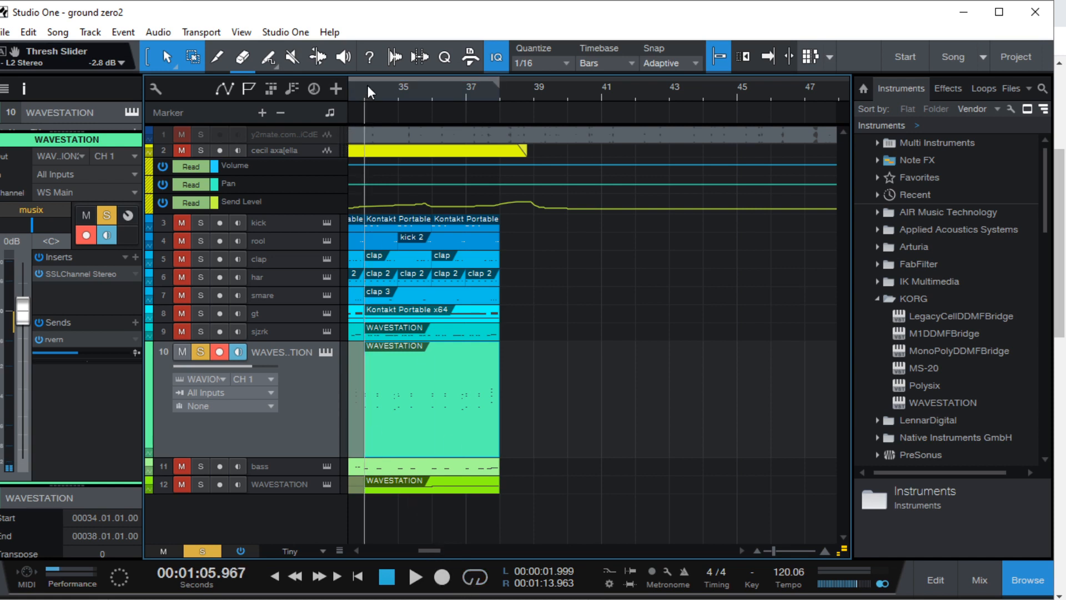
key("space")
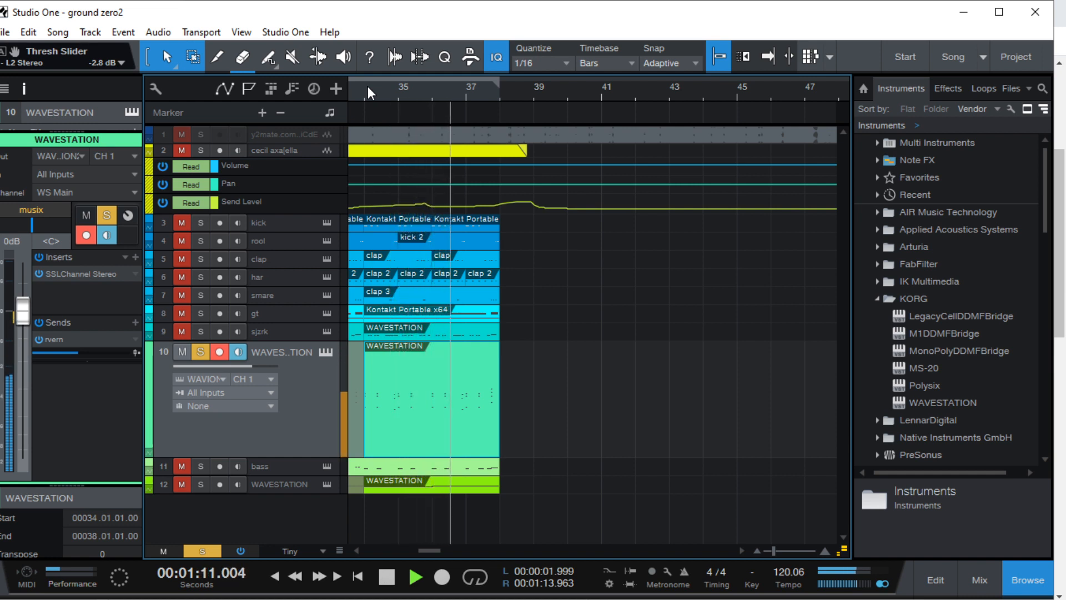
Duplicate the selected last WAVESTATION event on track 10 to bar 38 and listen to both events from bar 34
key("space")
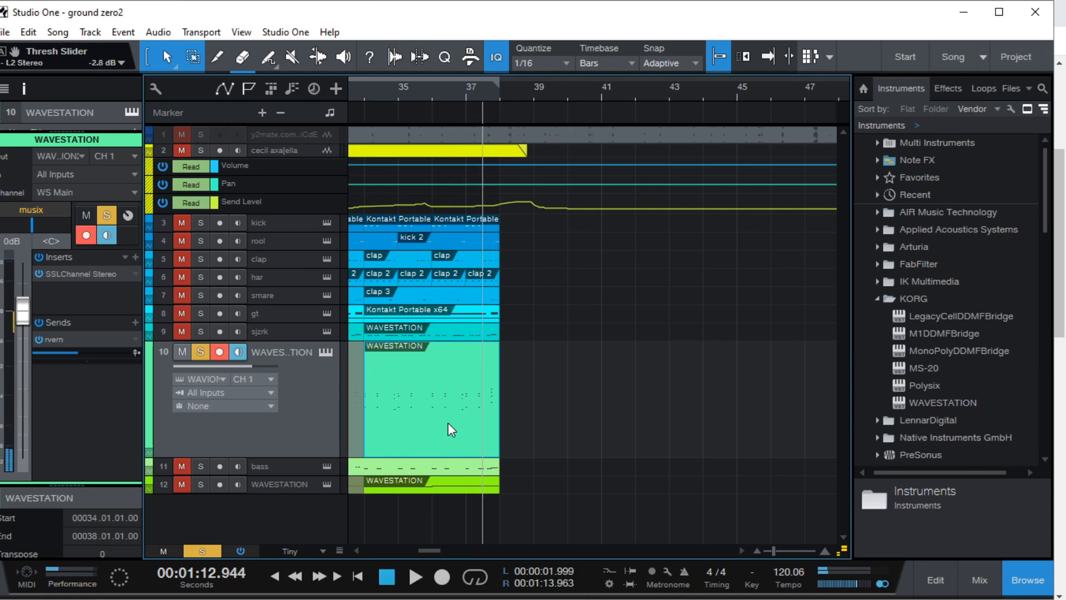
key("d")
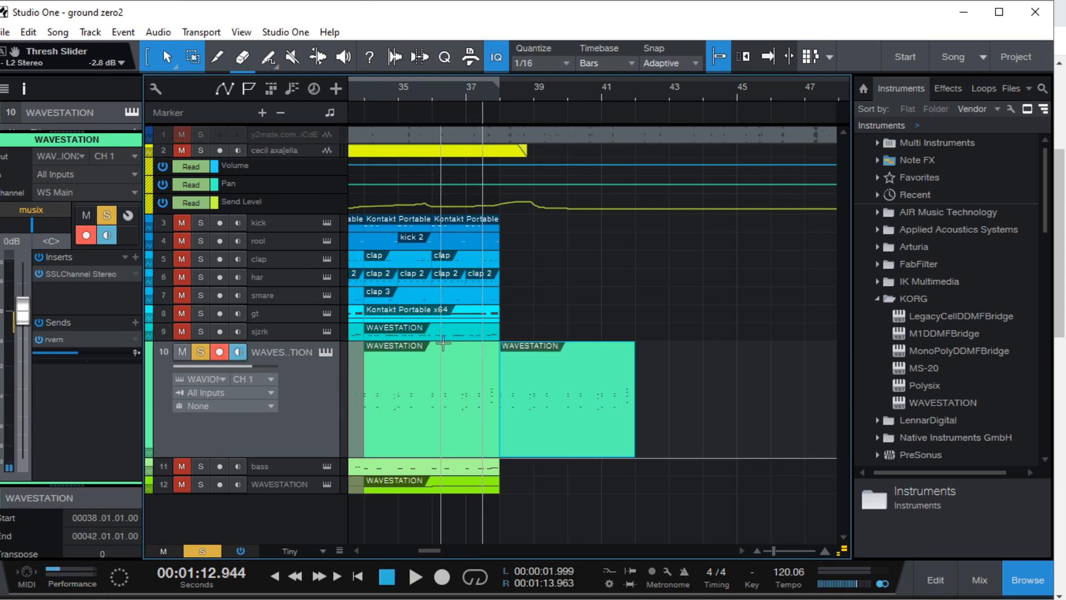
left_click(367, 87)
key("space")
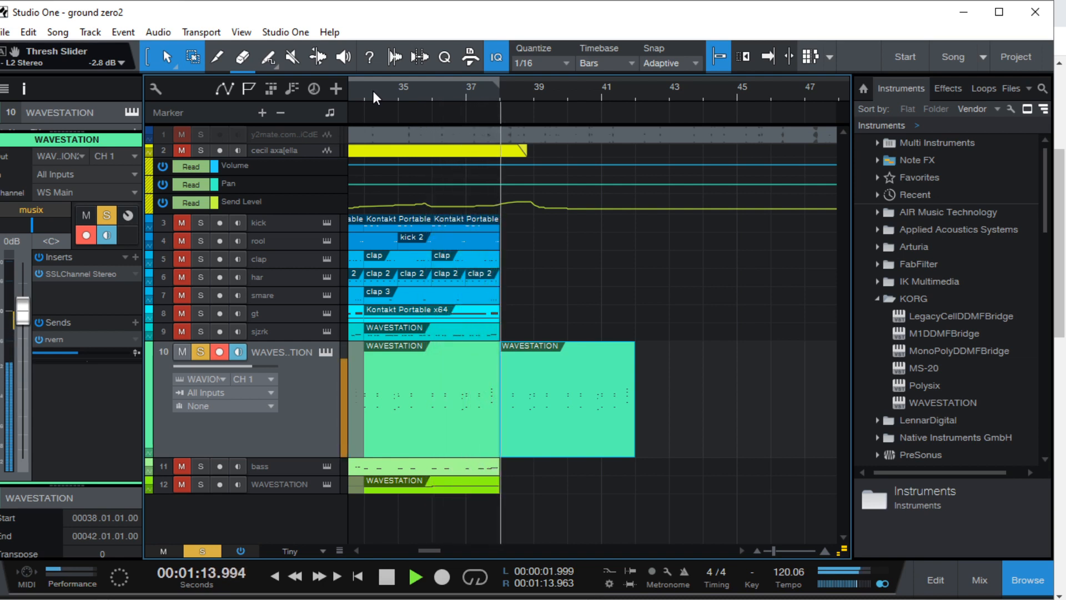
key("space")
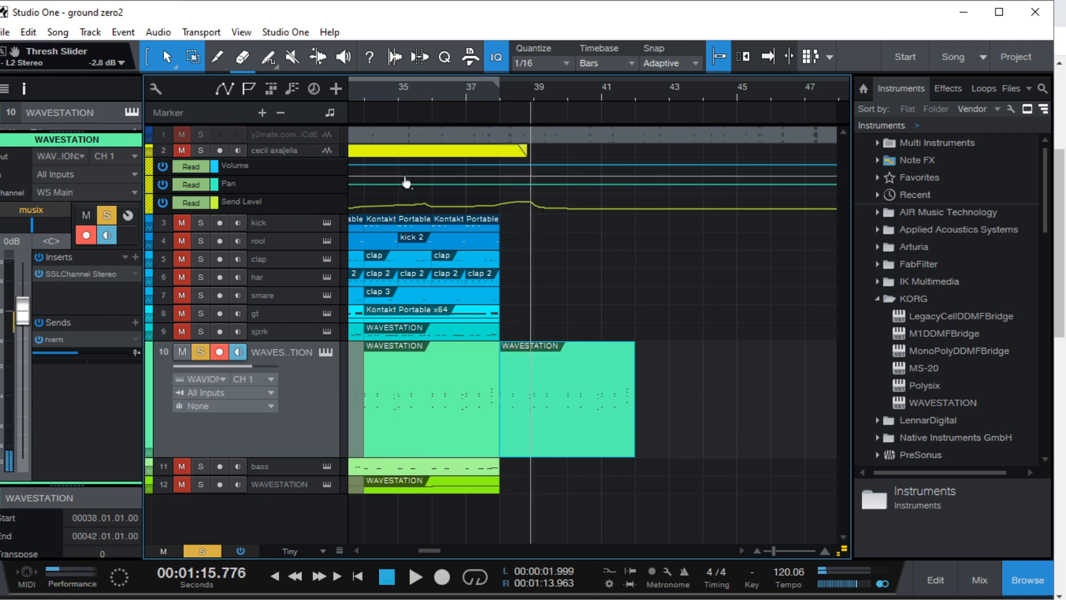
left_click(363, 81)
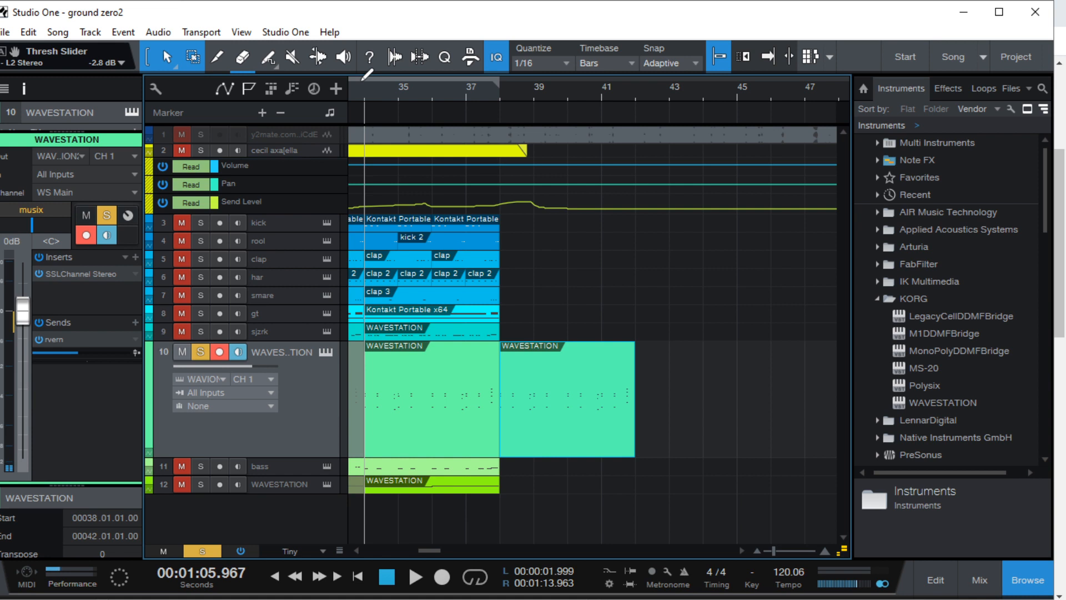
key("space")
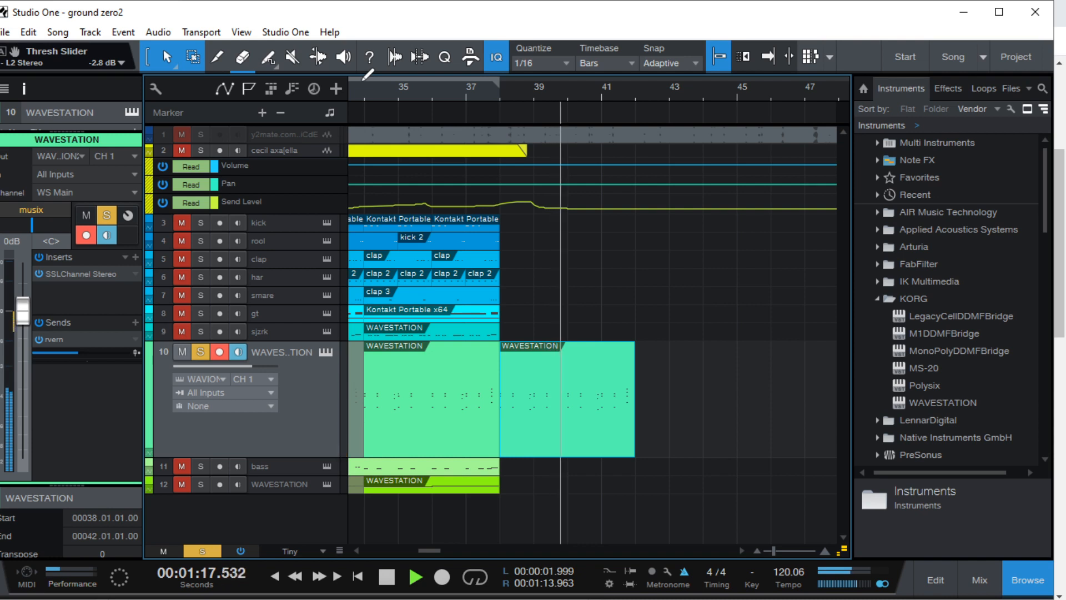
key("space")
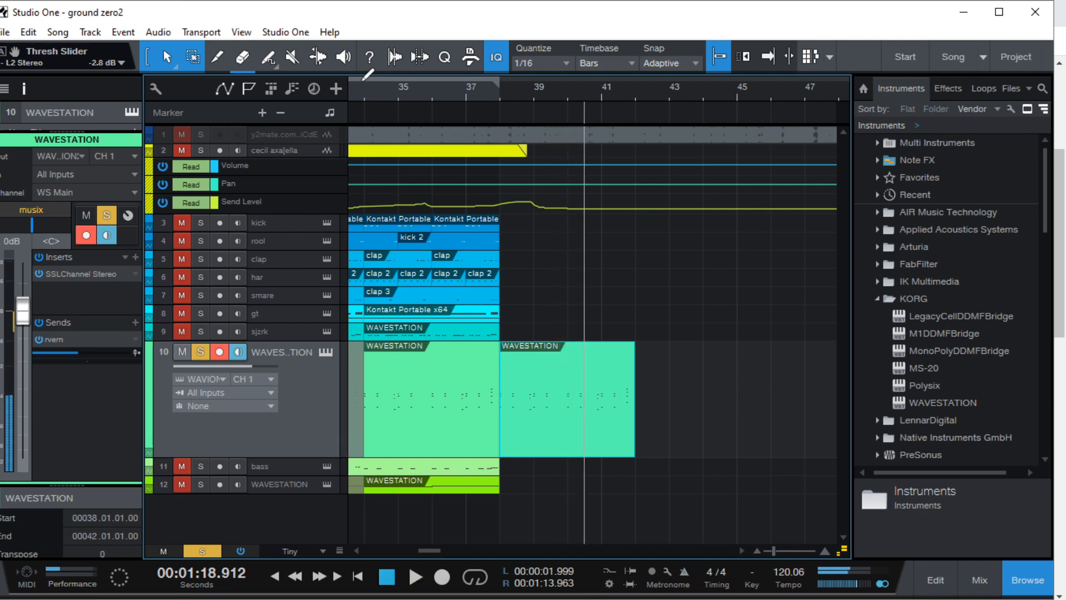
Duplicate the WAVESTATION event once more to bar 42, continue playback into the copy and stop
key("d")
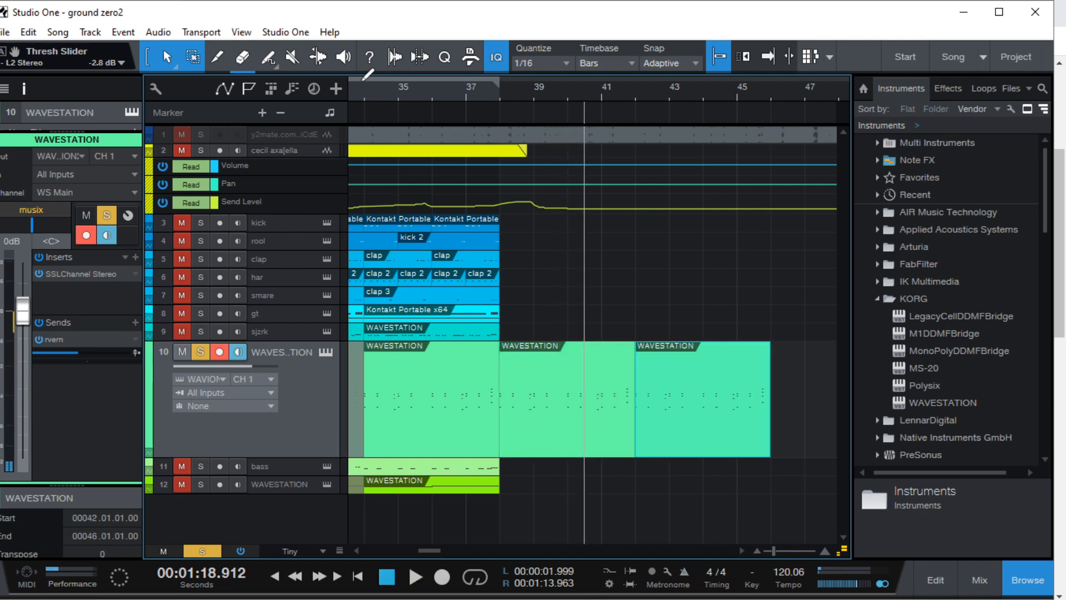
key("space")
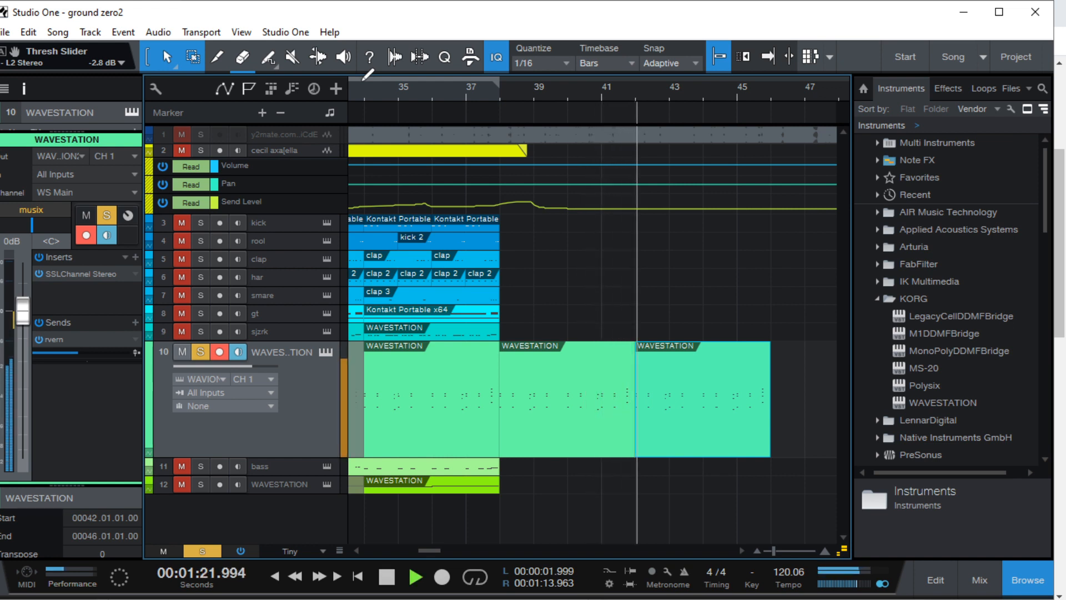
key("space")
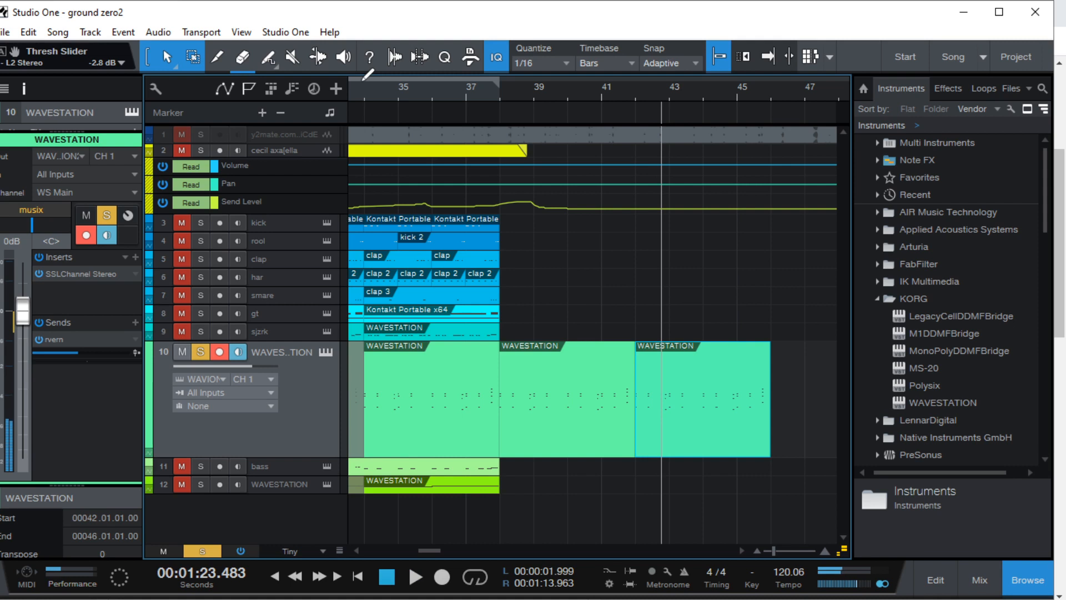
Delete the WAVESTATION copy that starts at bar 42 on track 10
left_click(701, 458)
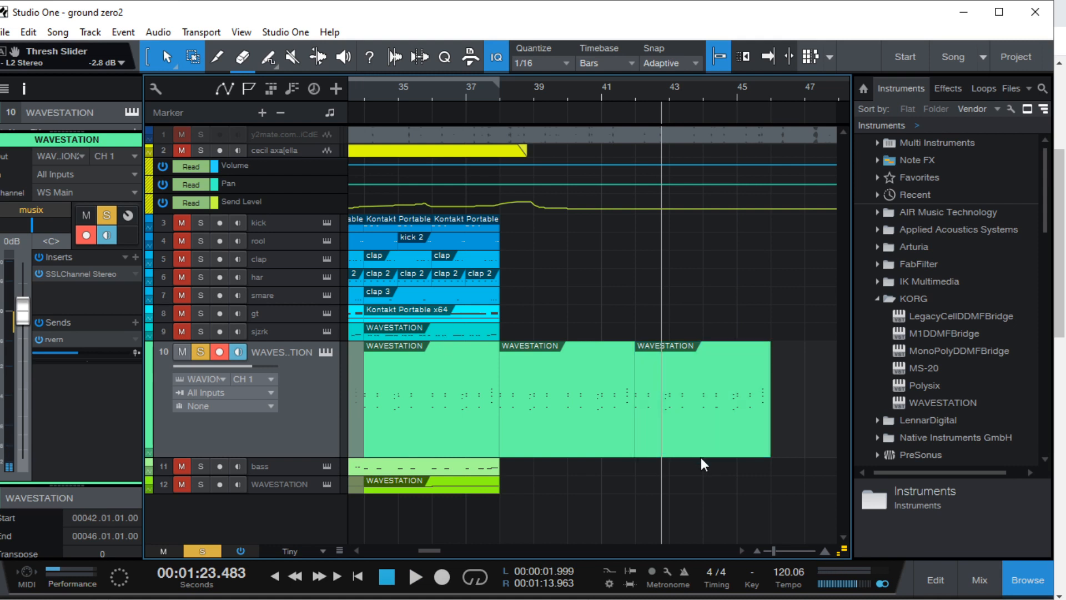
left_click(703, 452)
key("Delete")
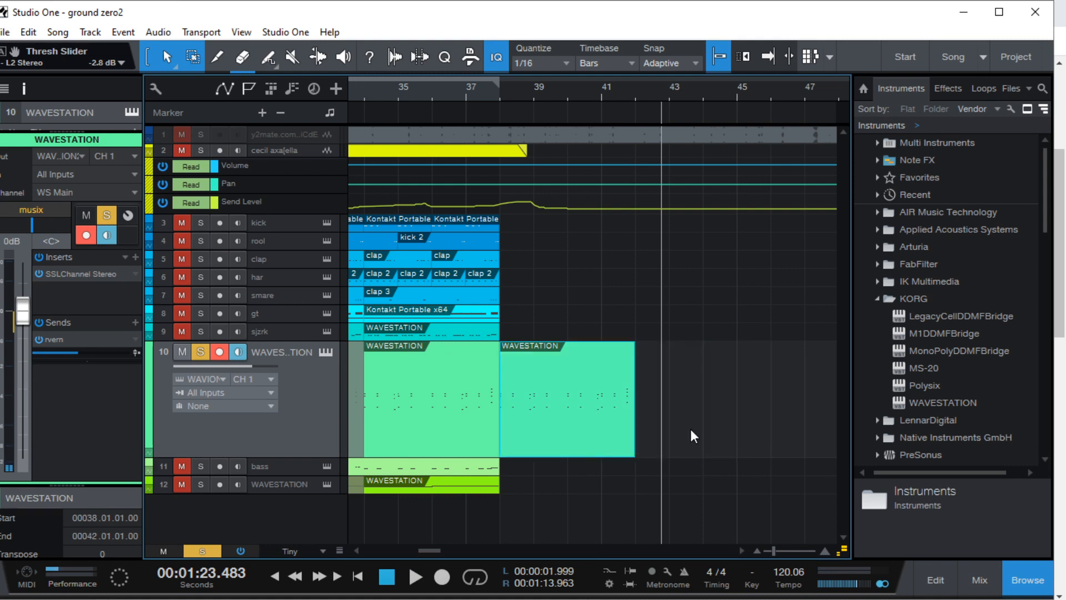
Listen to the WAVESTATION event starting at bar 38 from several points between bars 39 and 41
left_click(593, 86)
key("space")
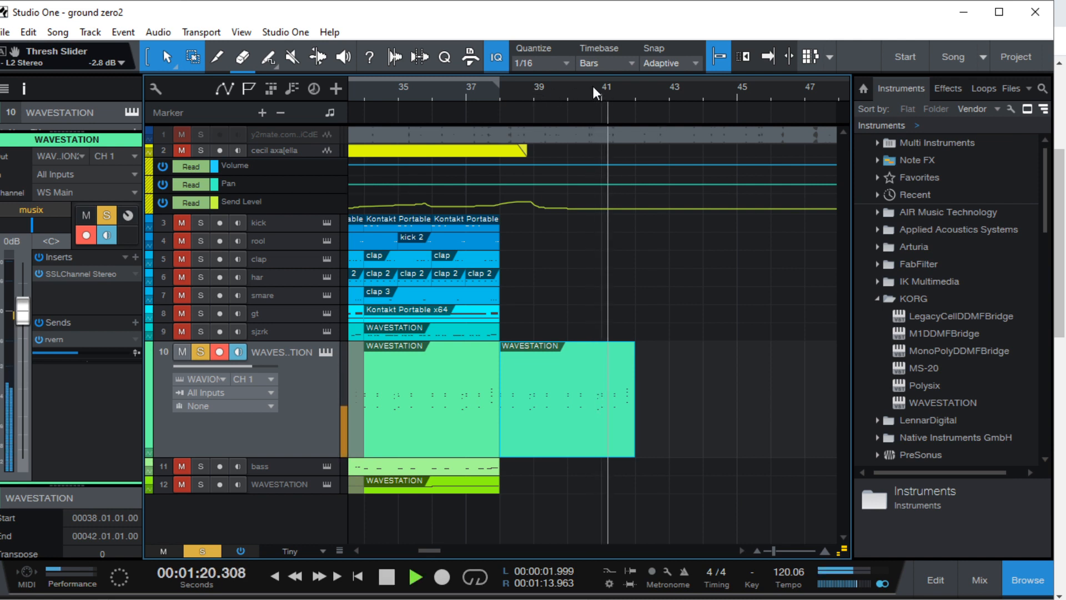
key("space")
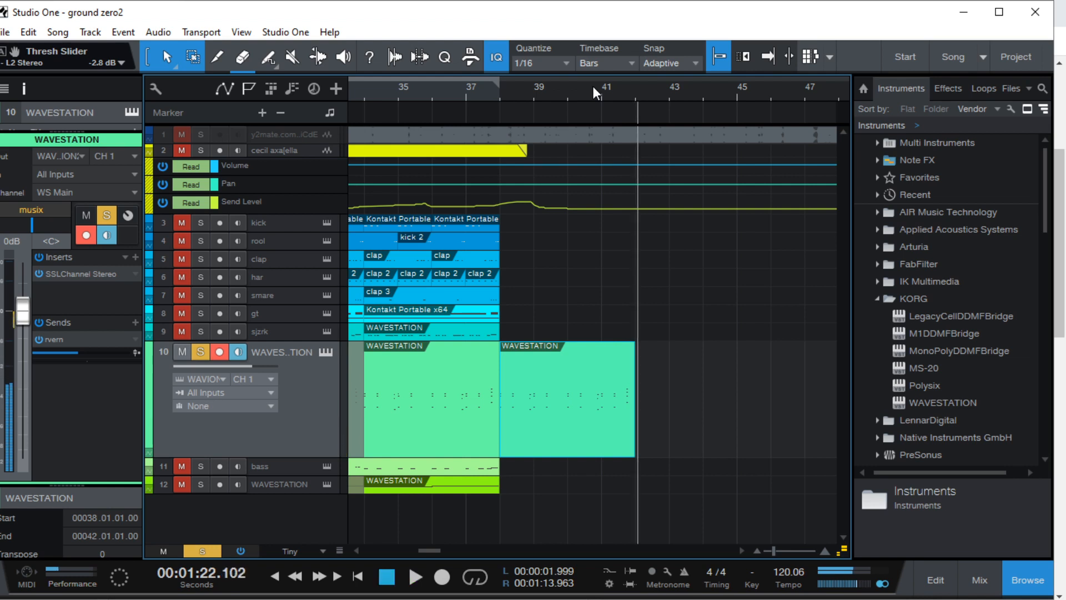
left_click(559, 93)
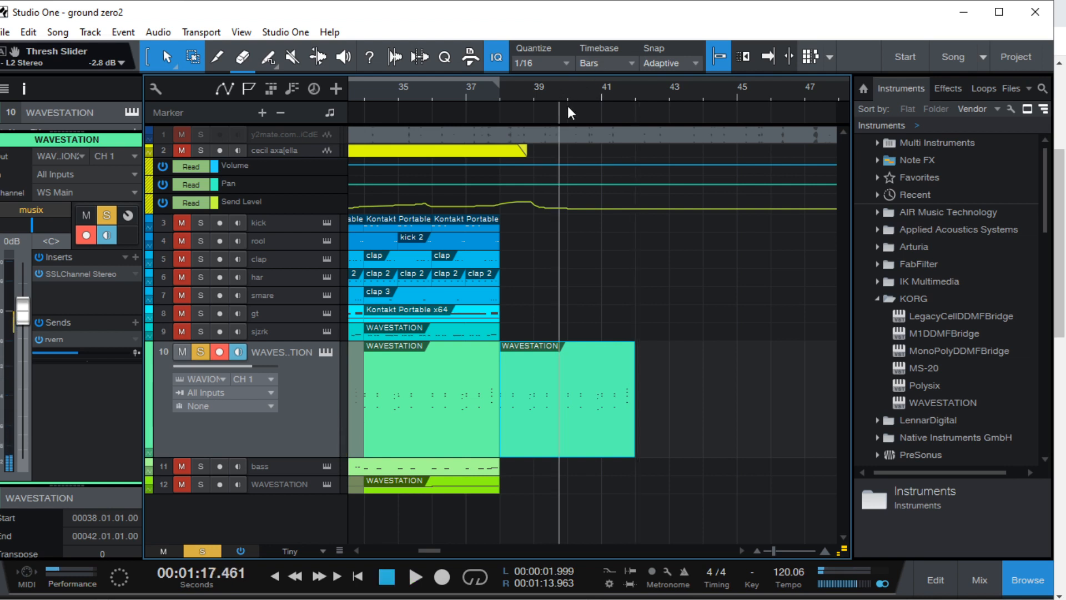
key("space")
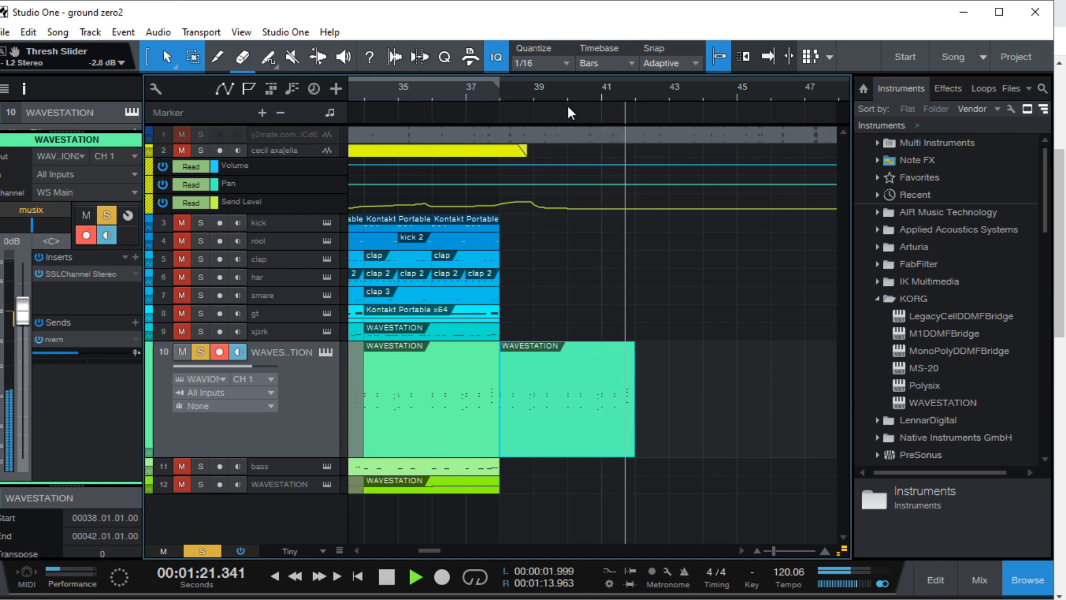
left_click(549, 95)
key("space")
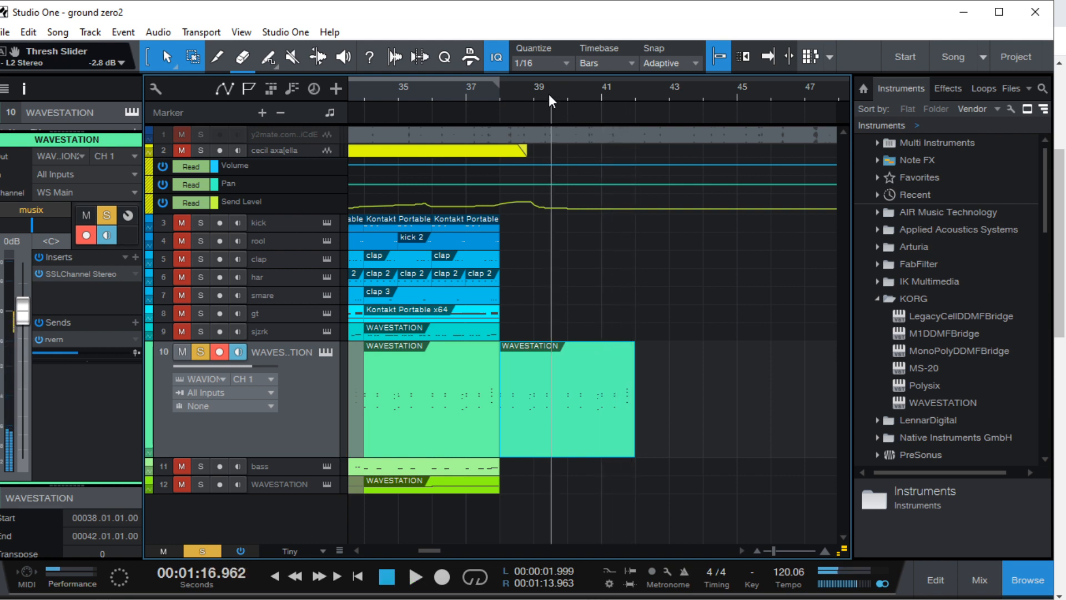
key("space")
key("space")
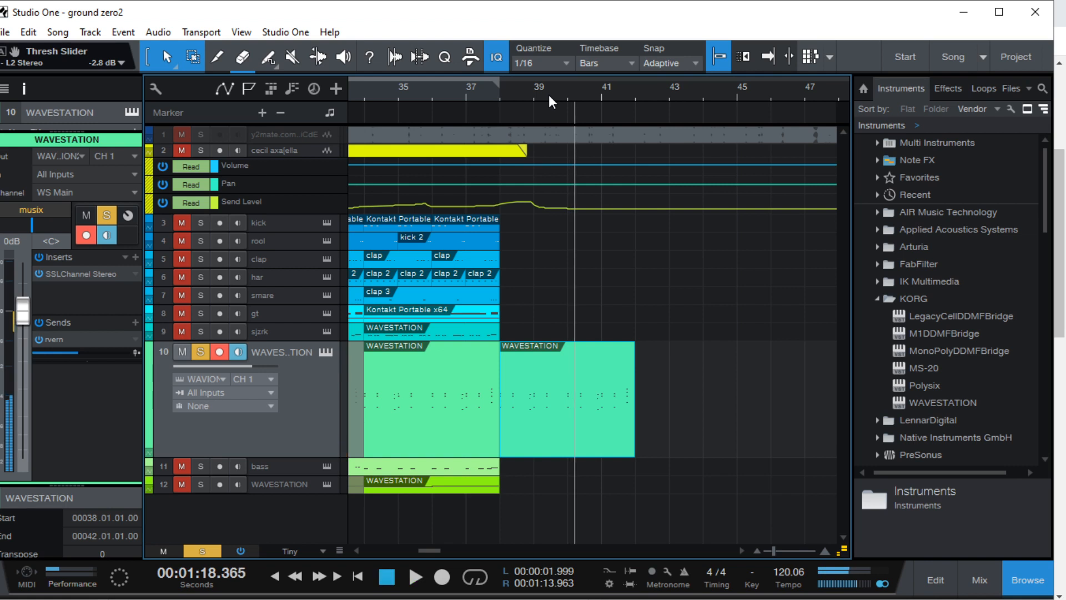
Split the WAVESTATION event at bar 40 and duplicate its second half to bars 42 and 44 while listening from bar 38
left_click(568, 390)
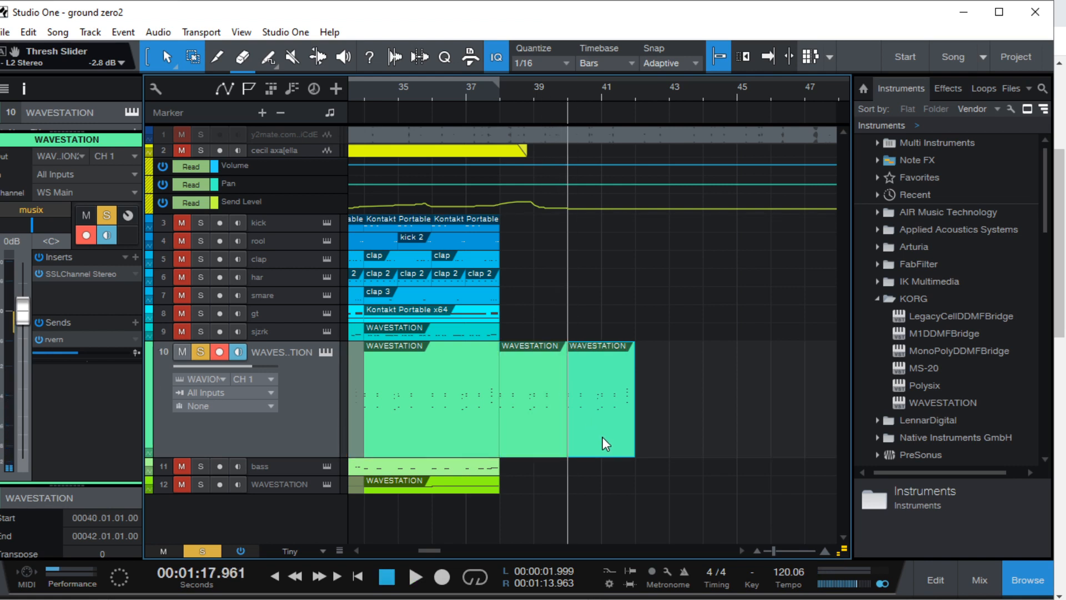
key("d")
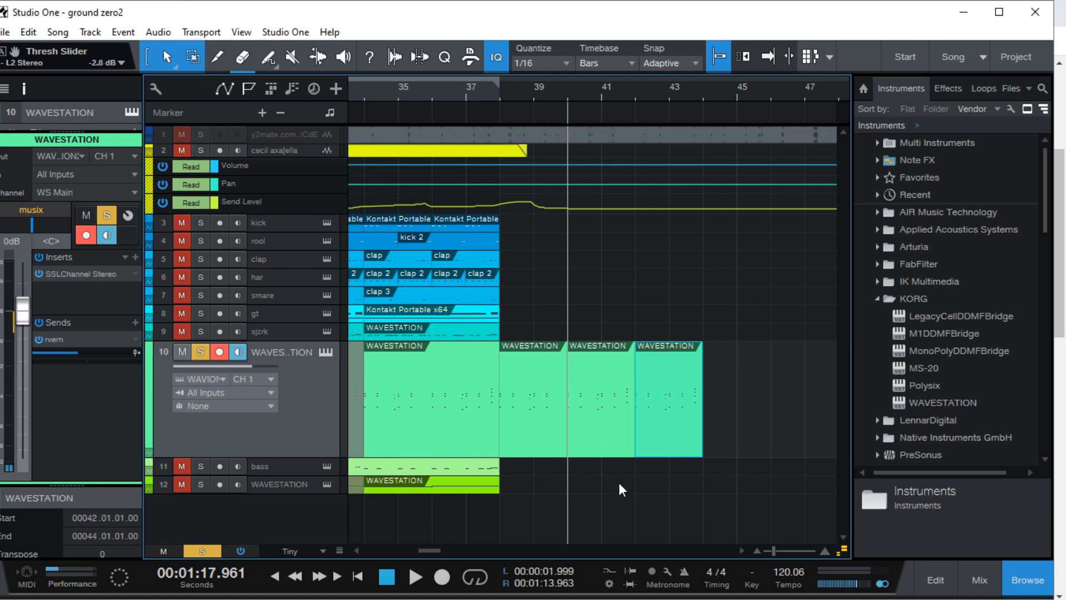
left_click(509, 87)
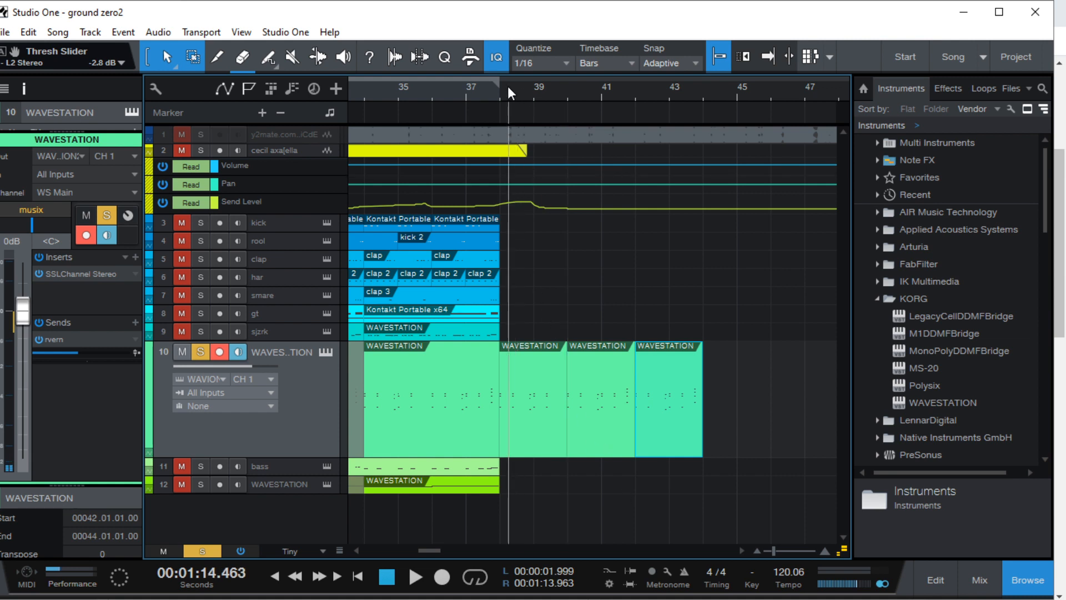
left_click(499, 94)
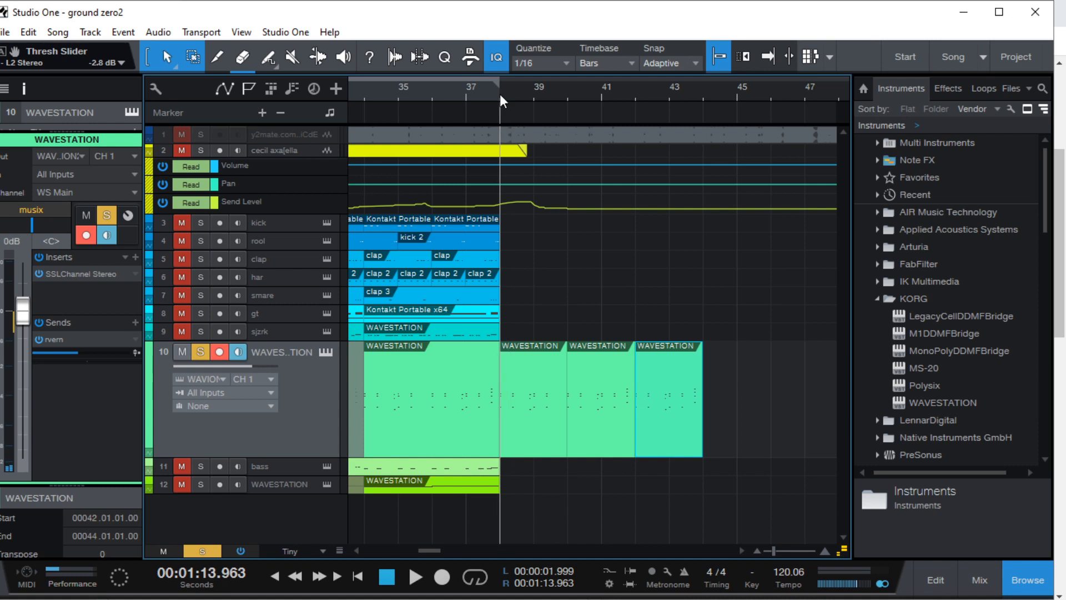
key("space")
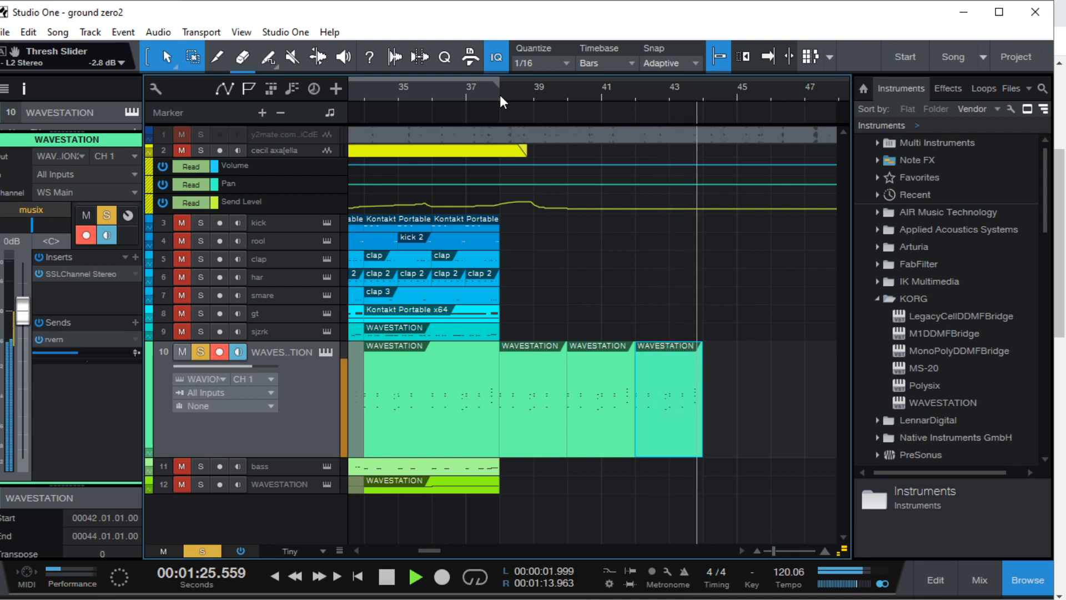
key("d")
key("space")
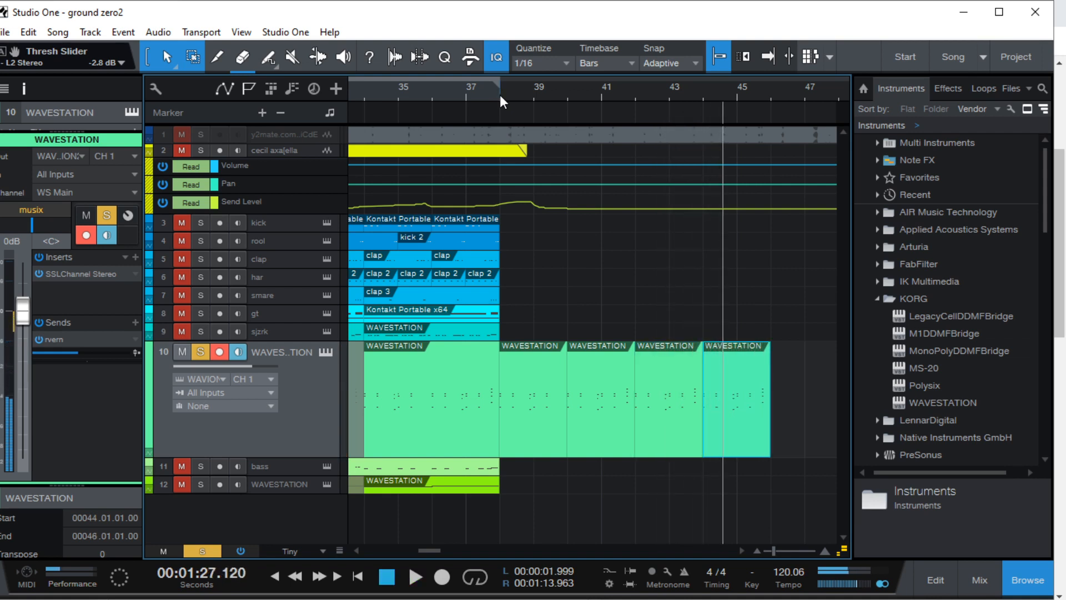
Undo the two half-event duplications and the split at bar 40
key("ctrl+z")
key("ctrl+z")
key("ctrl+z")
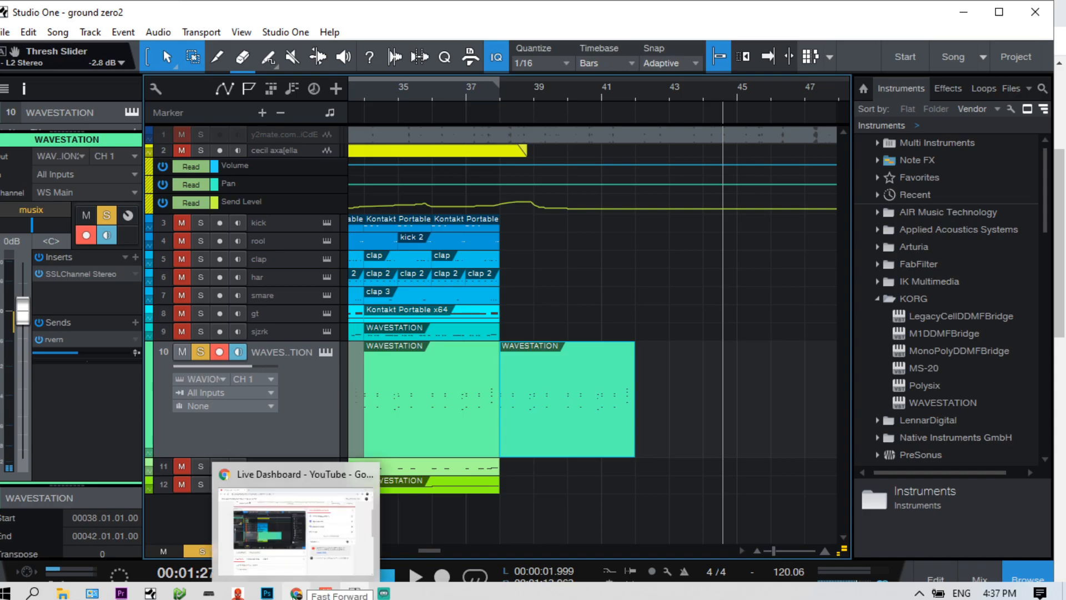
Switch to the YouTube Live Dashboard in Chrome, read the viewer's question in the live chat, and return to Studio One
left_click(294, 594)
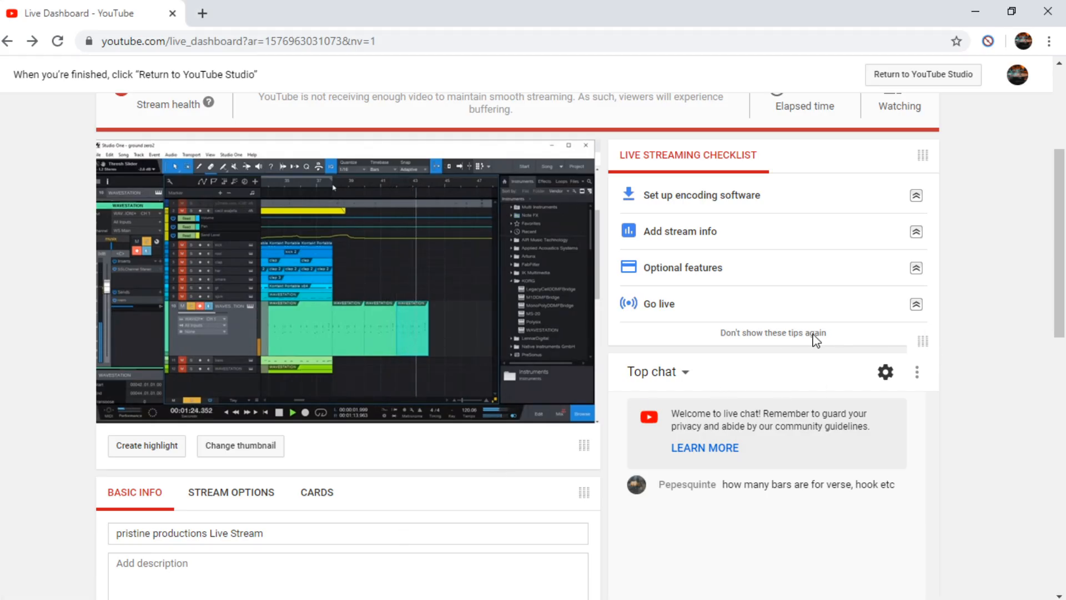
scroll(888, 348, "down", 3)
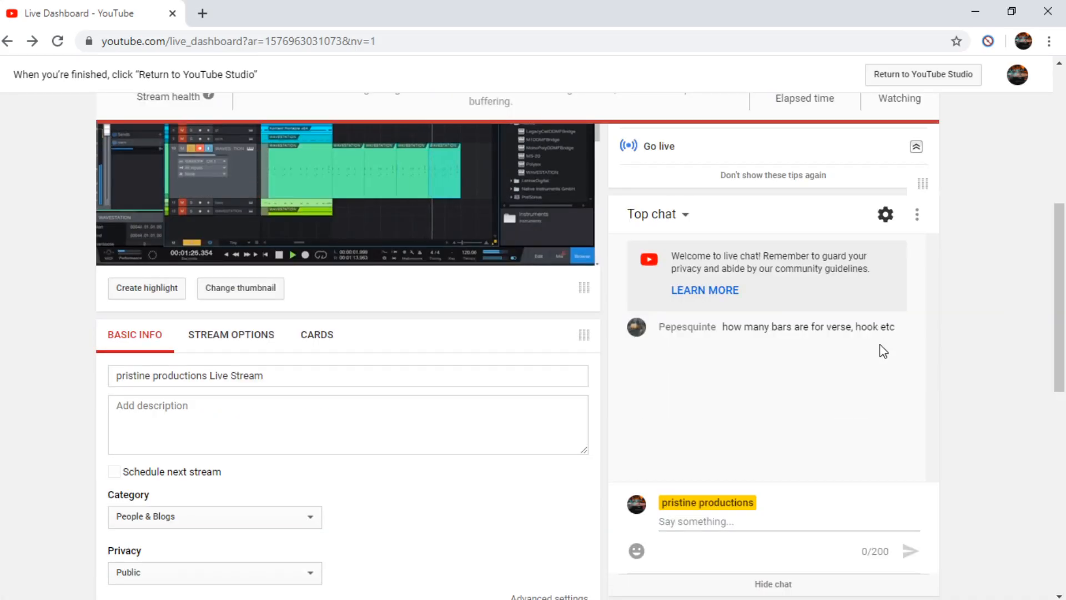
mouse_move(454, 594)
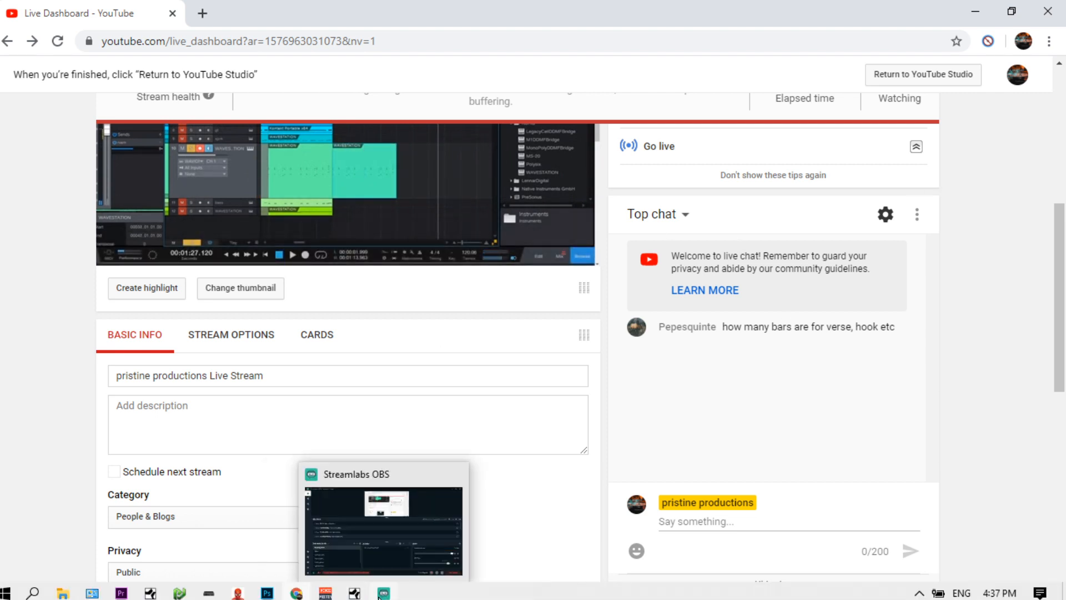
left_click(354, 592)
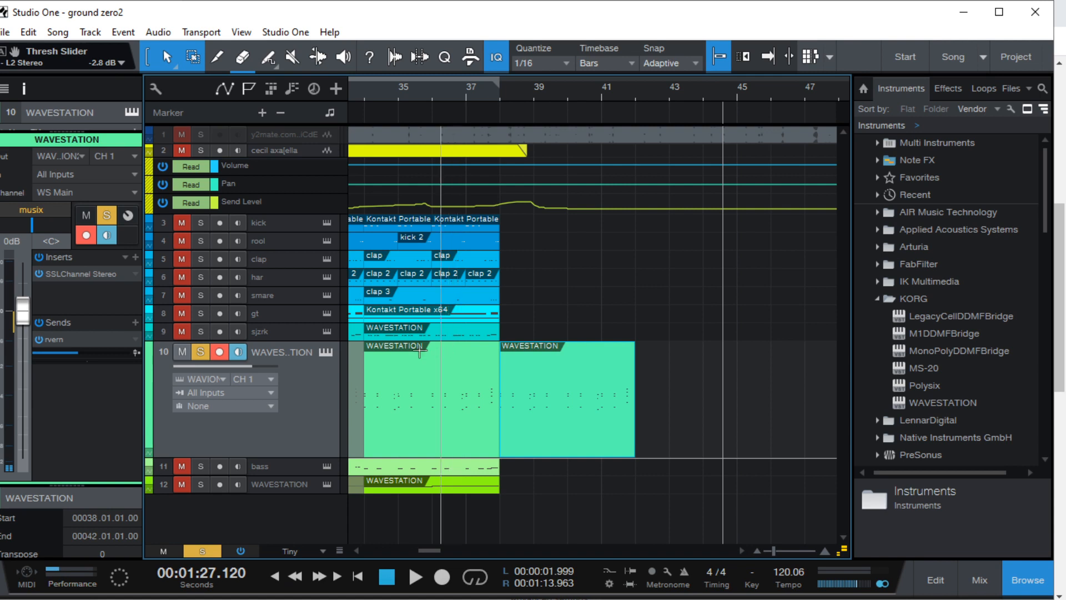
Solo the bass track alongside WAVESTATION, listen from the second half of bar 34, and stop playback
left_click(280, 468)
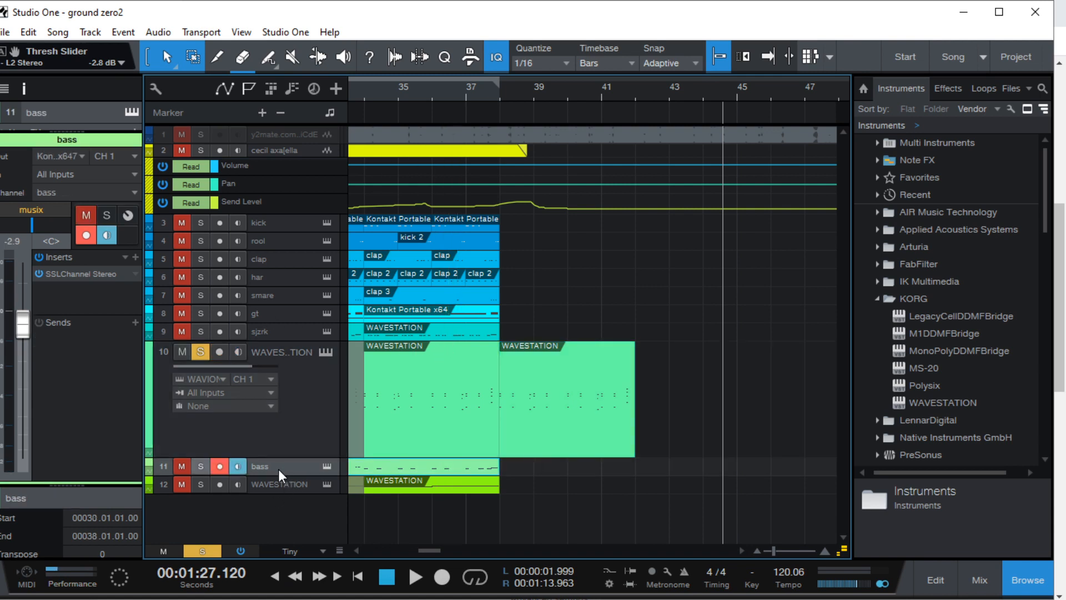
key("s")
left_click(391, 84)
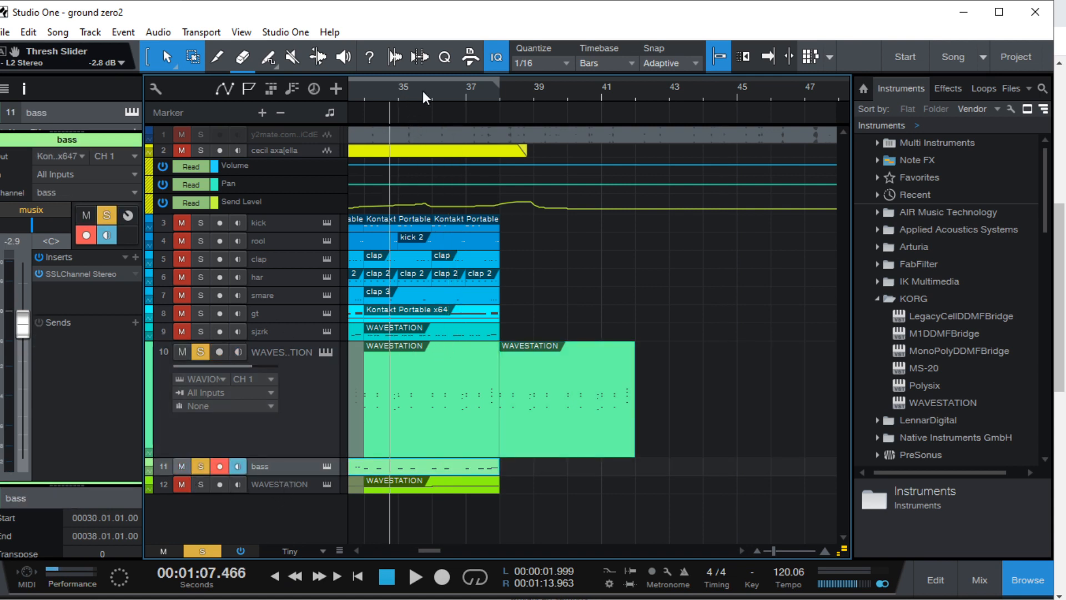
key("space")
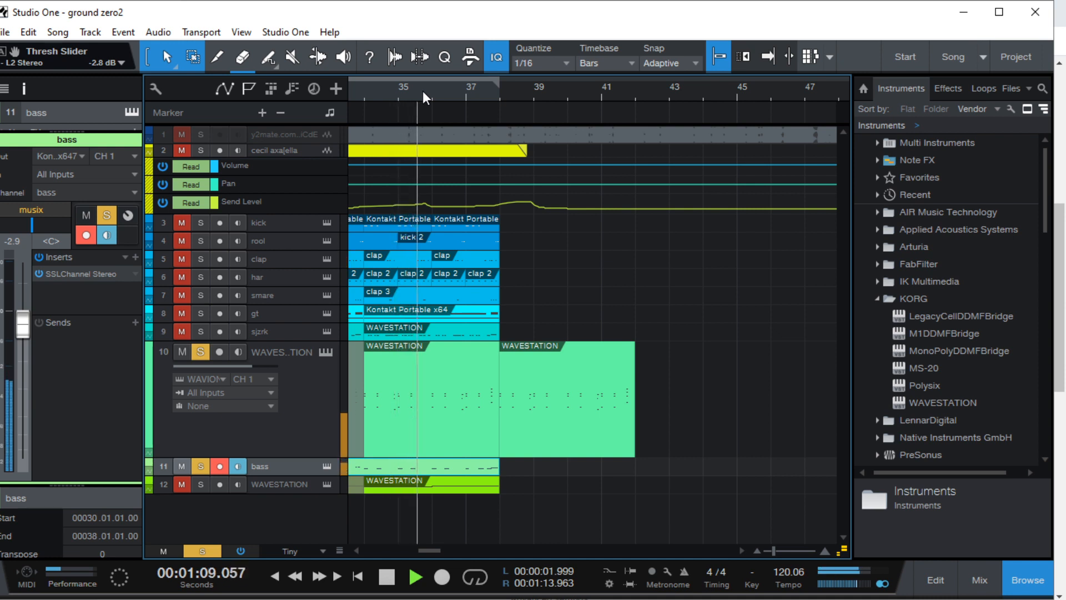
key("space")
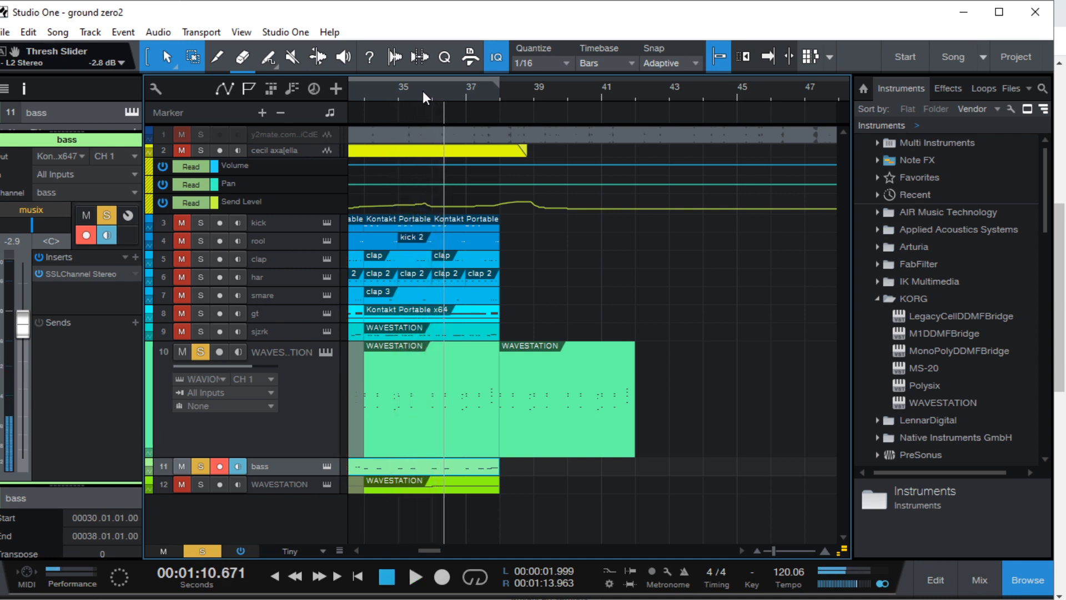
Delete the WAVESTATION event starting at bar 38 on track 10 and turn looping on
left_click(581, 435)
key("Delete")
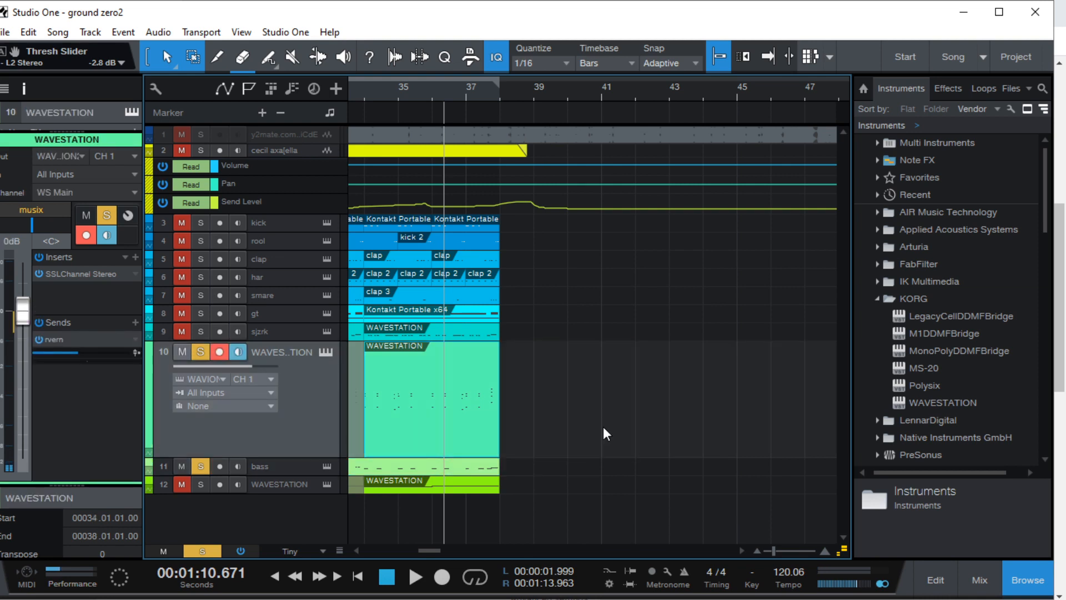
left_click(475, 578)
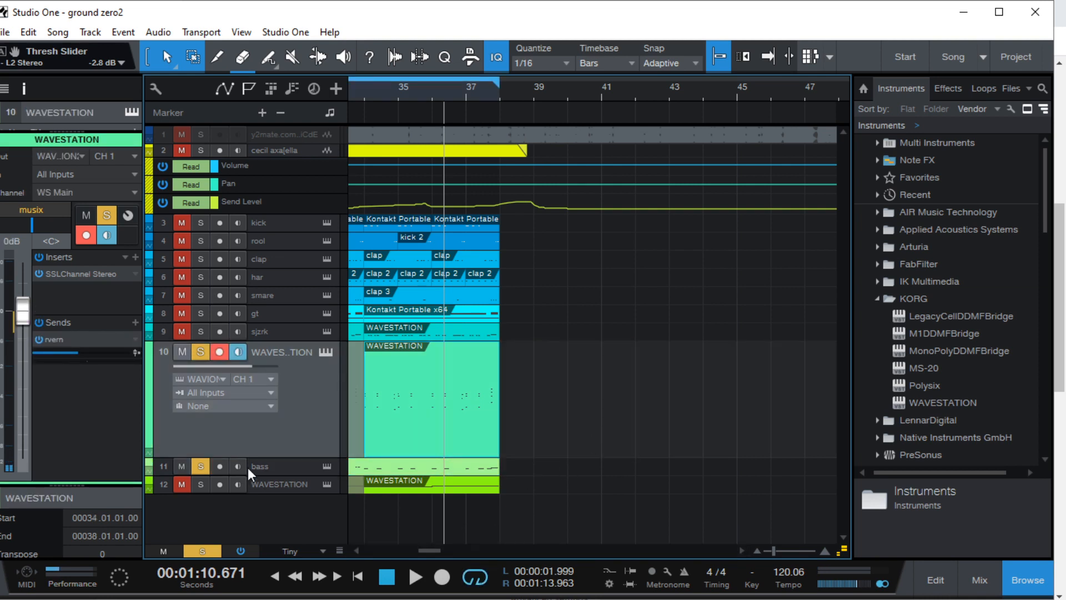
Increase the bass track's height and look over the Timebase resolutions available for Bars without changing the setting
mouse_move(276, 456)
left_mouse_down()
mouse_move(281, 442)
mouse_move(281, 464)
left_mouse_up()
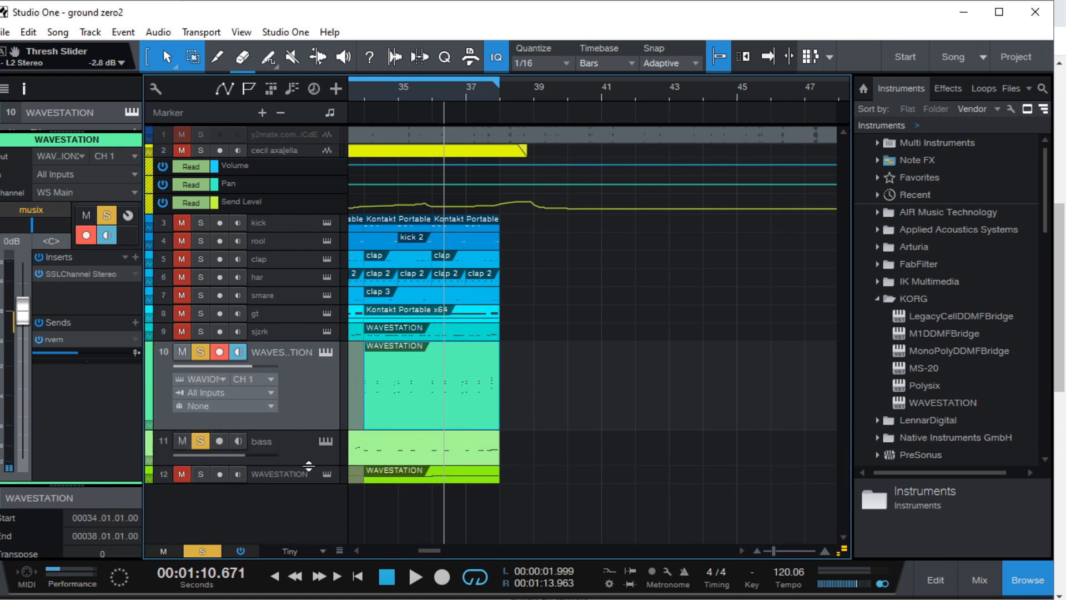
left_click(602, 63)
mouse_move(626, 115)
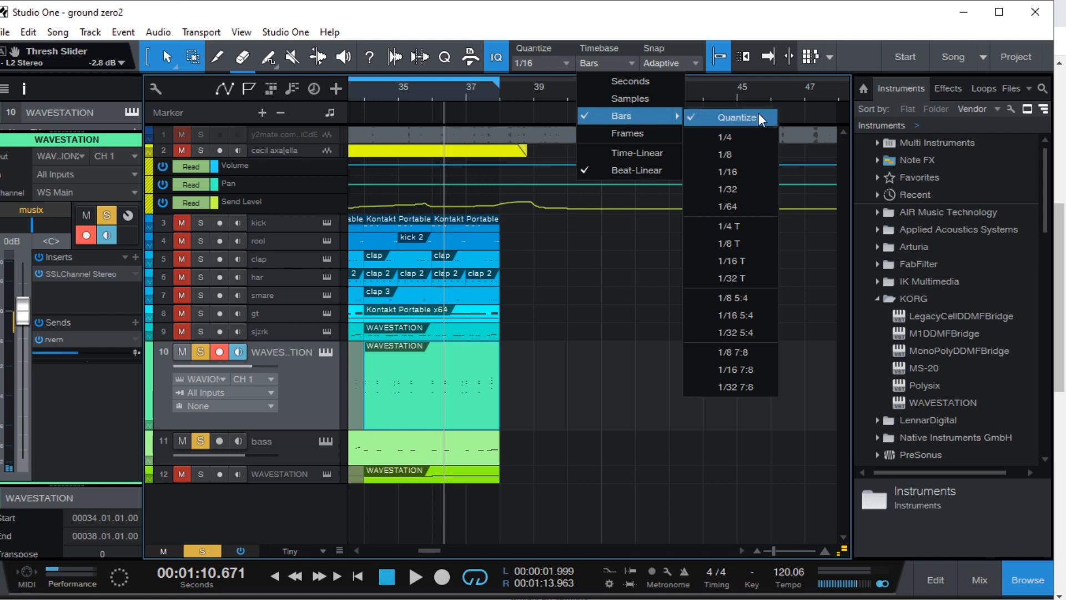
left_click(847, 300)
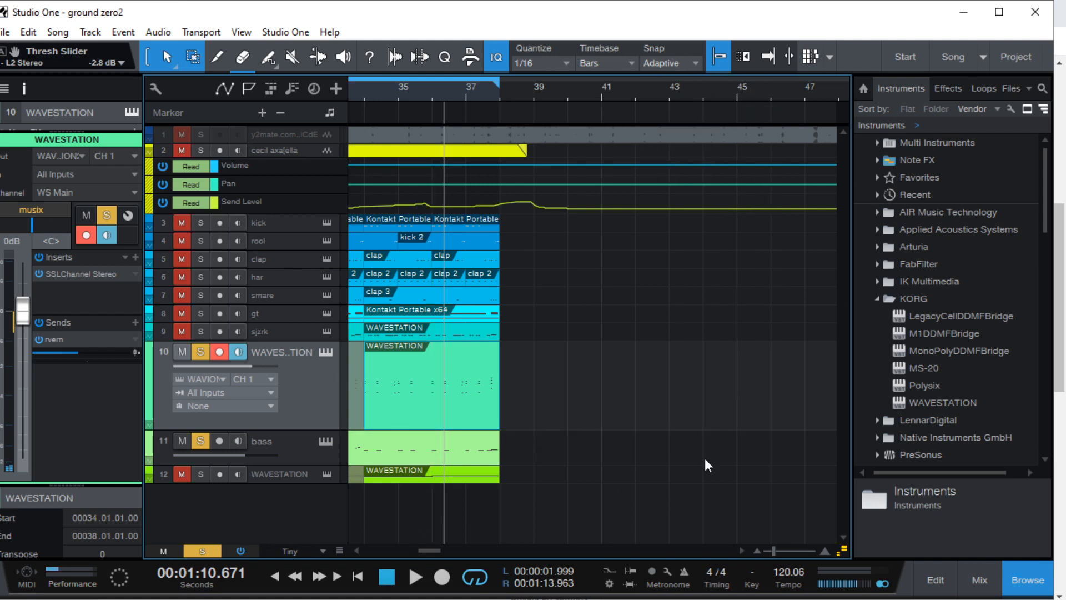
Open the mixer console, take the bass channel out of solo, and play WAVESTATION on its own briefly
left_click(975, 583)
left_click_drag(545, 309, 548, 224)
left_click_drag(503, 568, 361, 554)
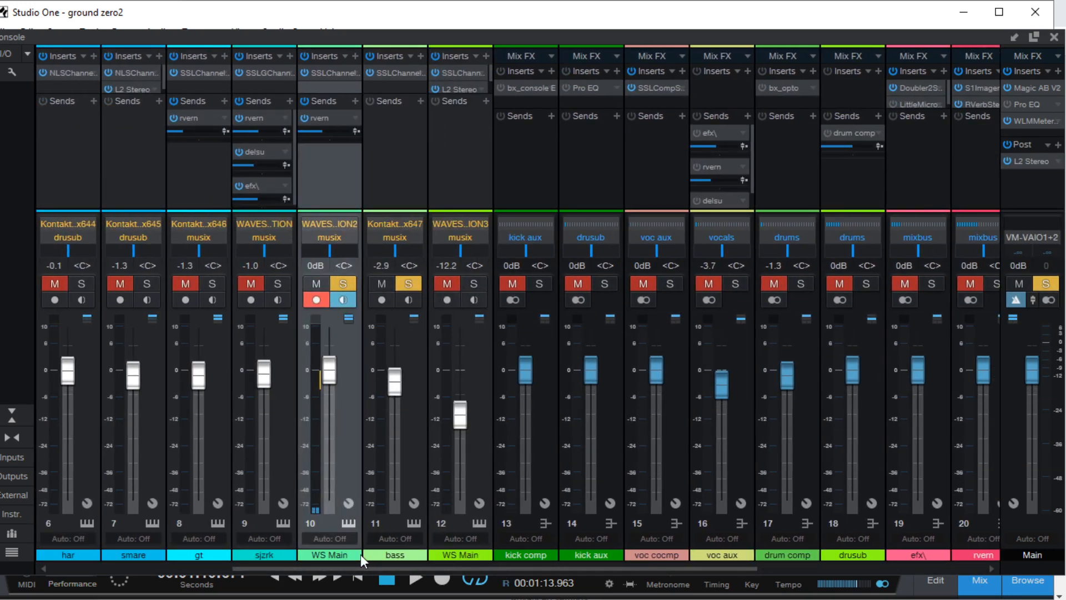
left_click(382, 284)
key("space")
key("space")
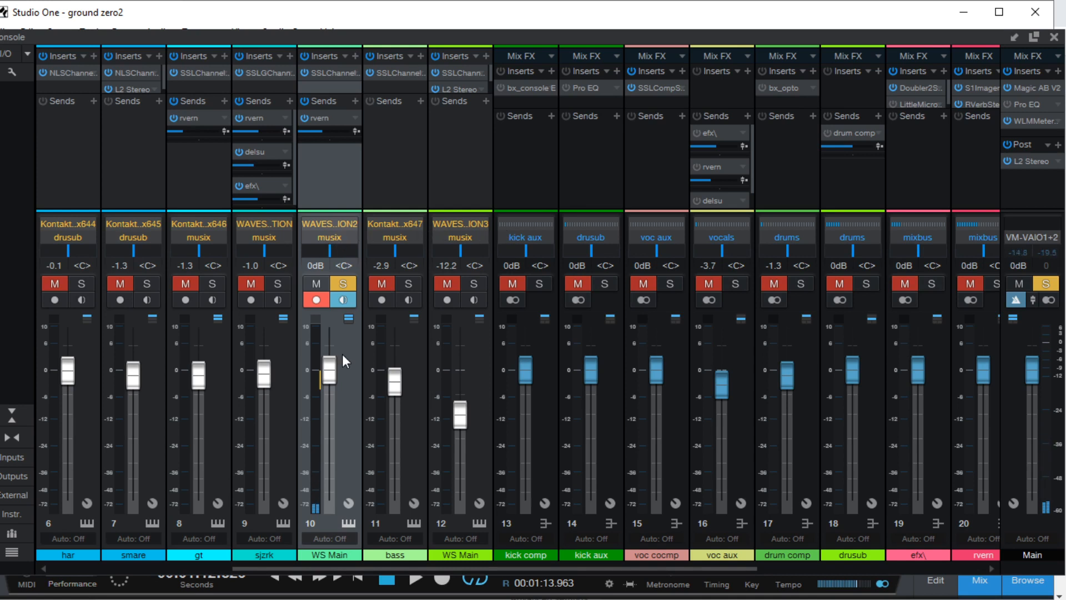
Route the output of WAVESTATION channel 10 to mixbus, to drusub, and back to musix
left_click(328, 236)
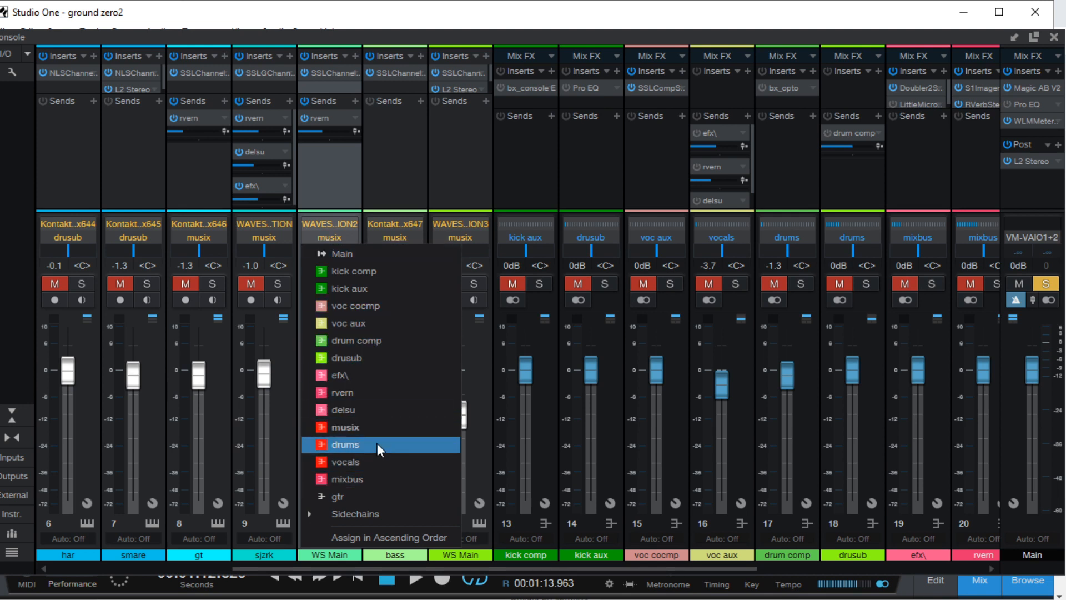
left_click(377, 478)
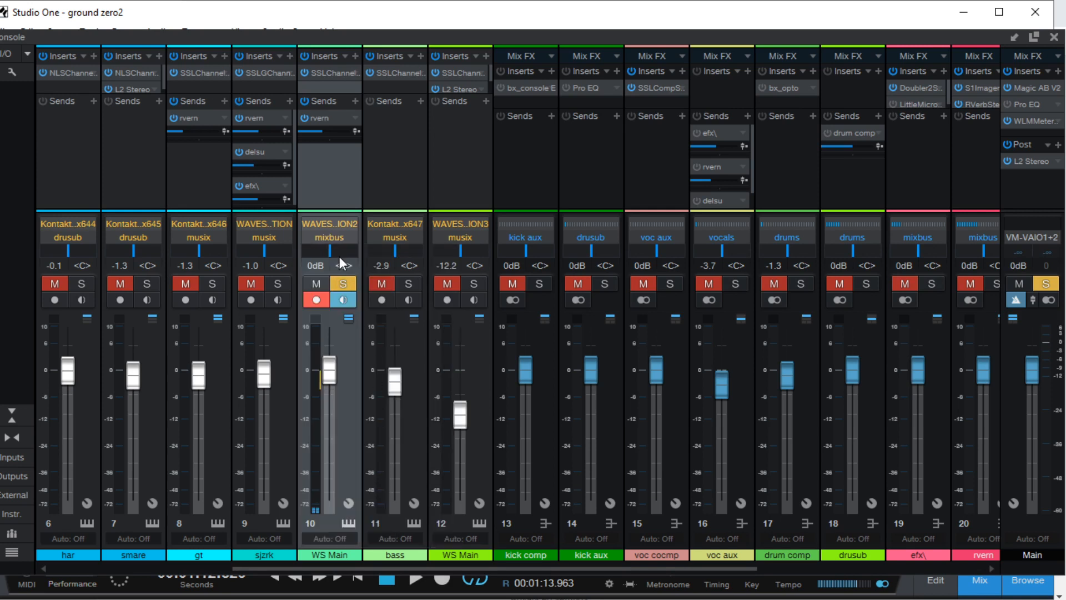
left_click(338, 238)
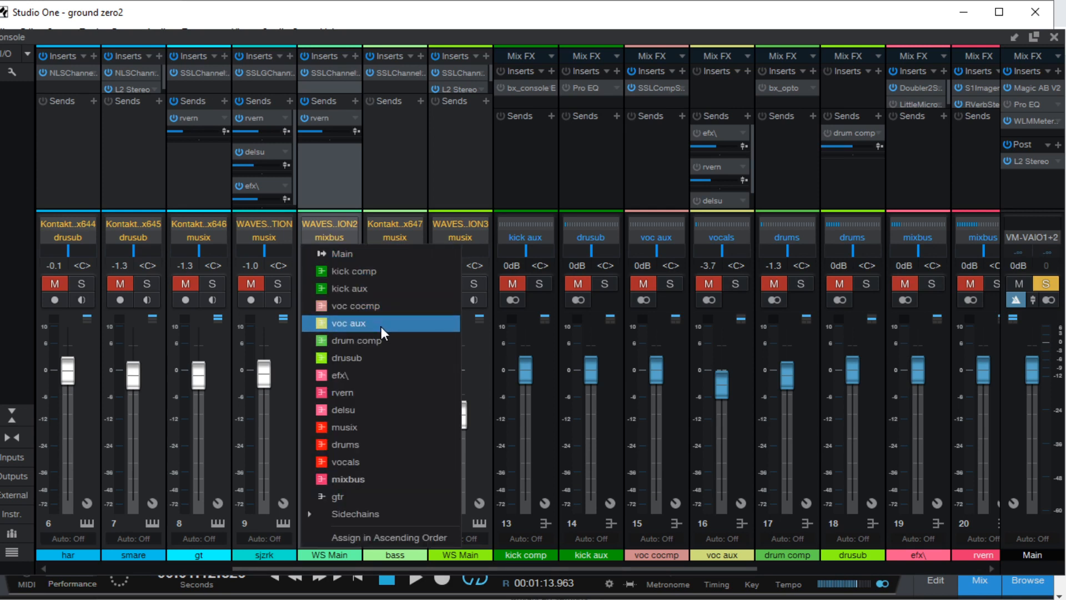
left_click(371, 361)
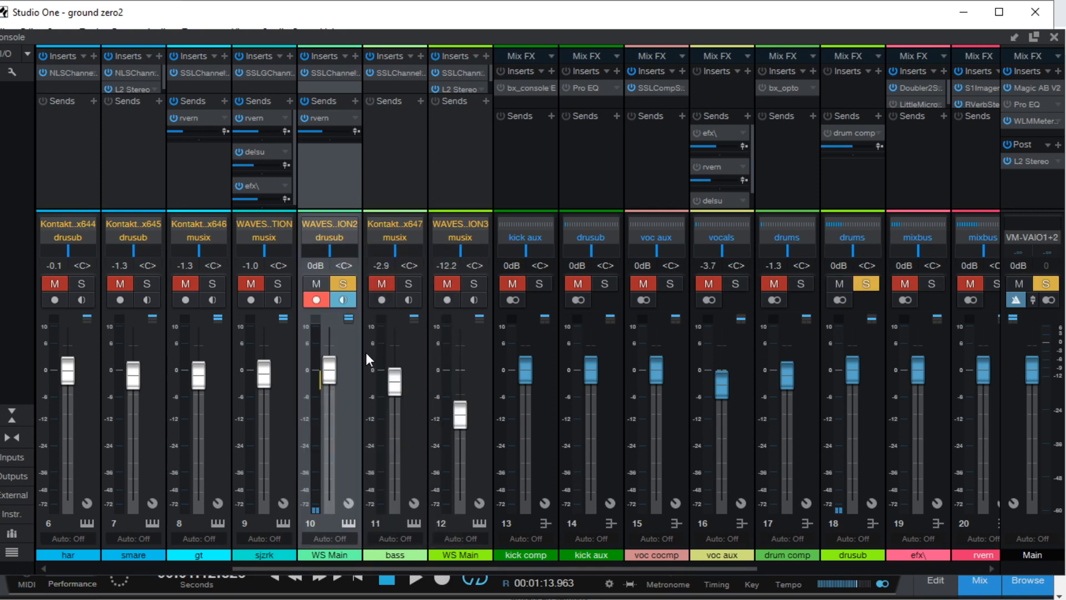
left_click(319, 238)
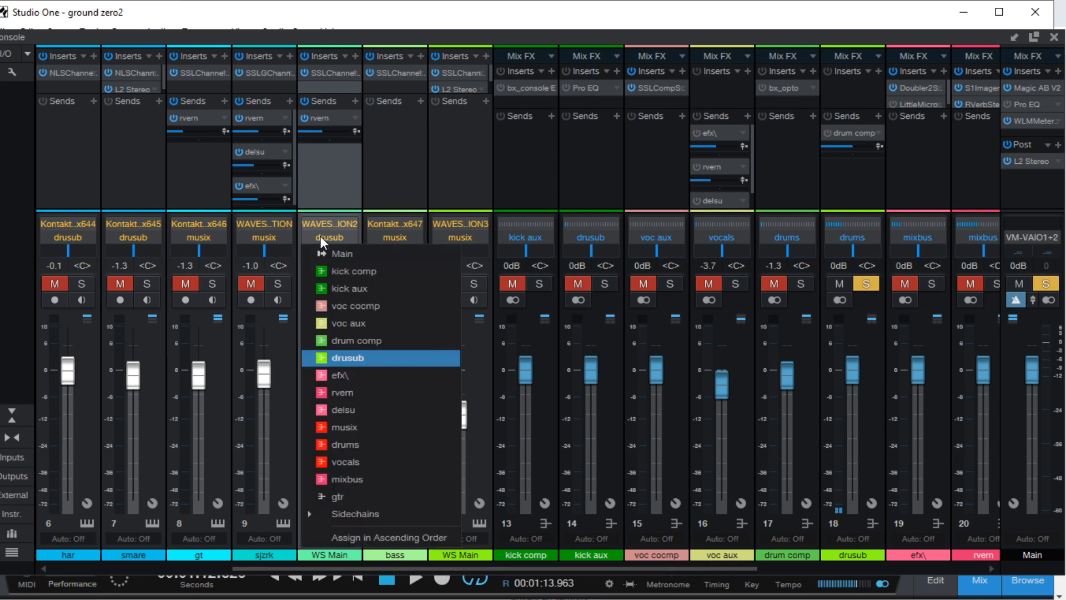
left_click(369, 426)
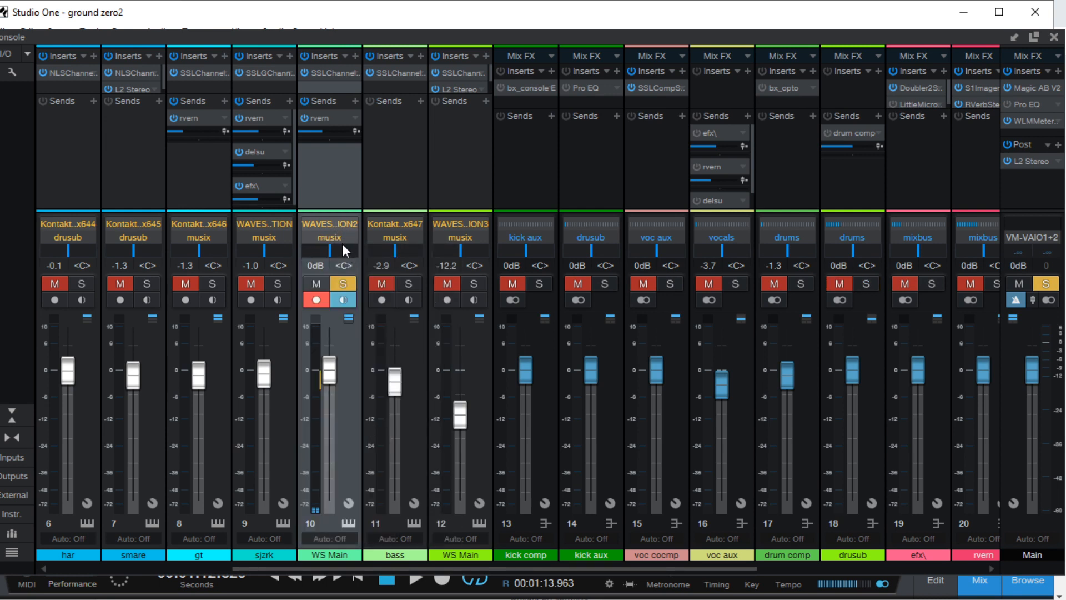
Examine the drusub bus's output routing options and toggle its drum comp send between pre-fader and post-fader
left_click_drag(572, 569, 787, 571)
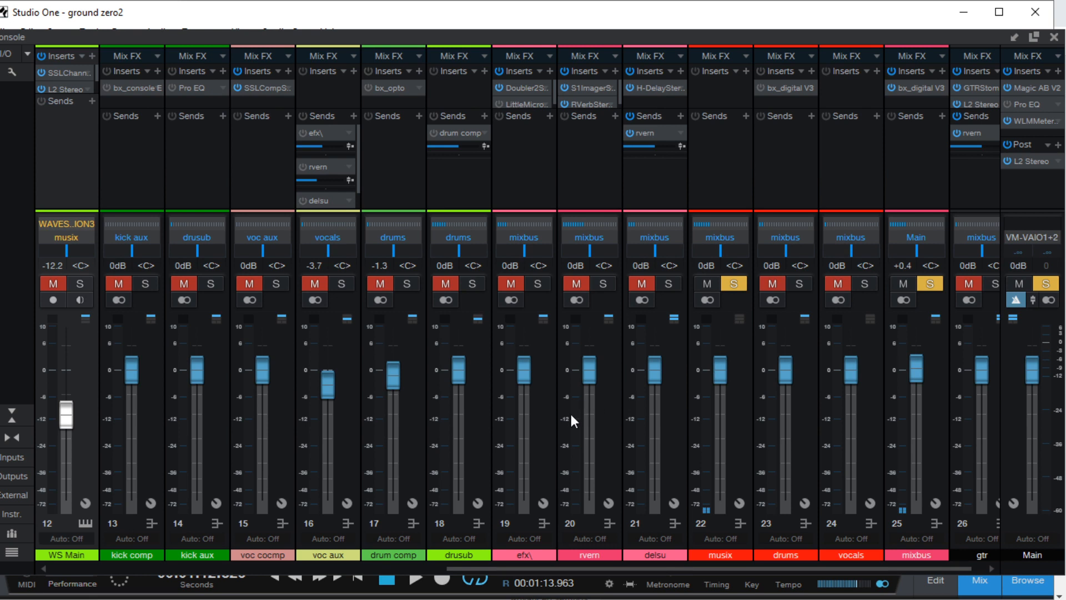
left_click(466, 454)
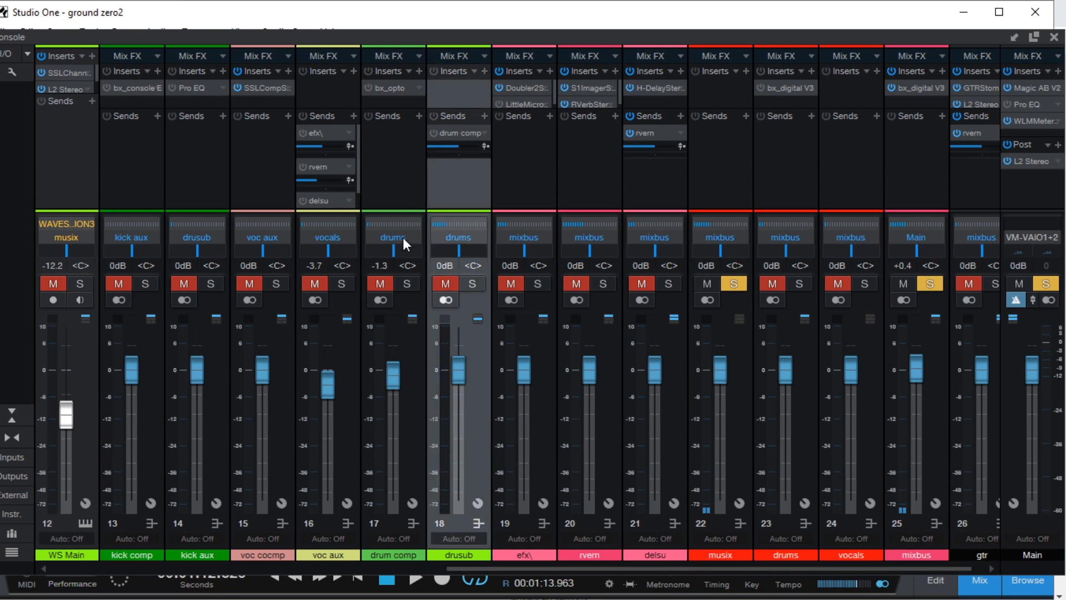
left_click(460, 237)
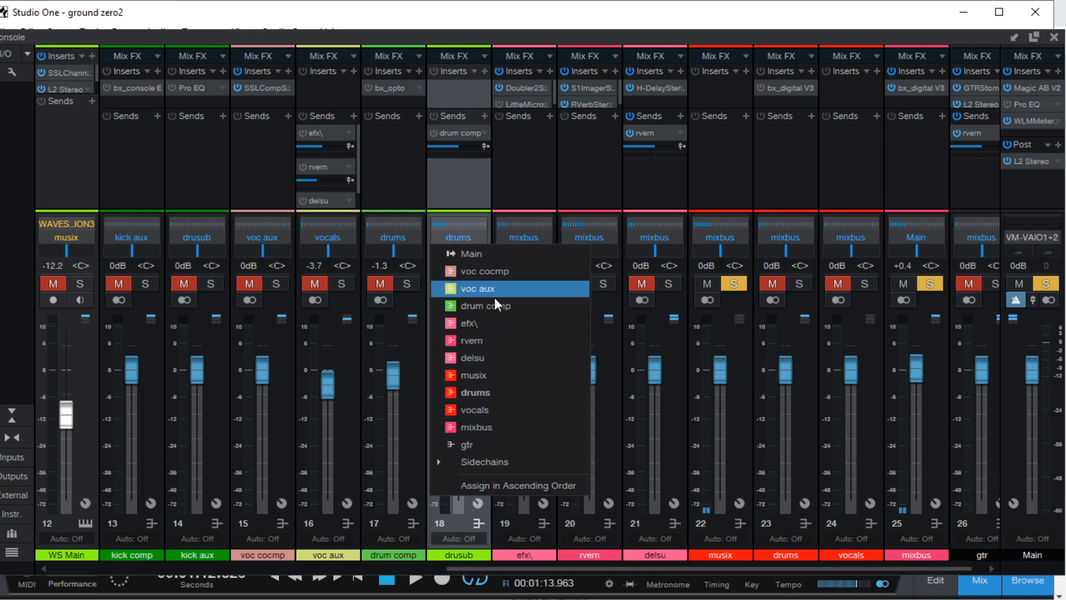
left_click(466, 521)
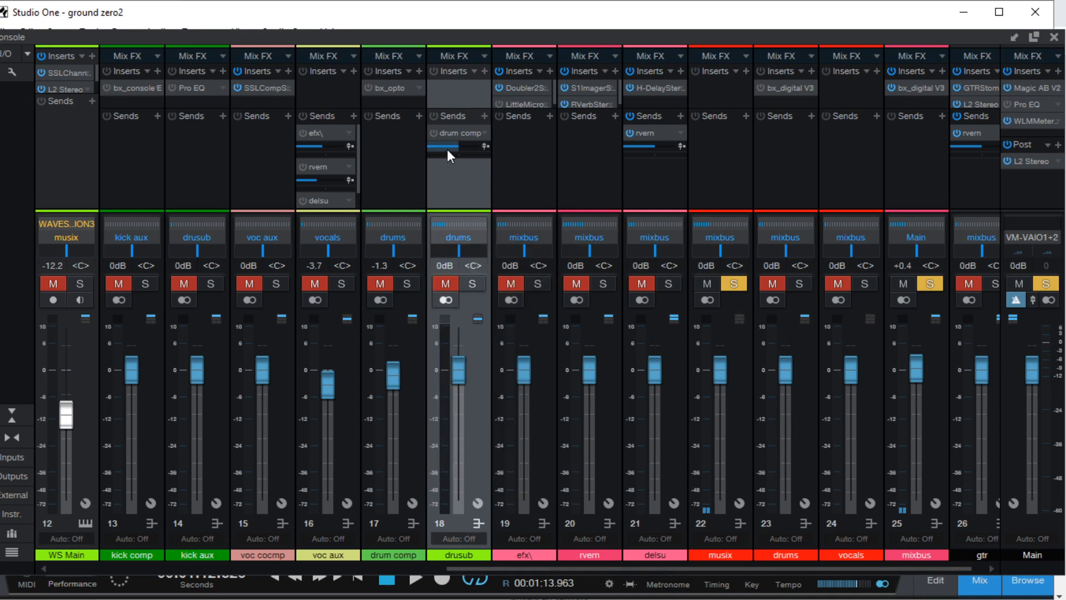
left_click(485, 145)
left_click(485, 147)
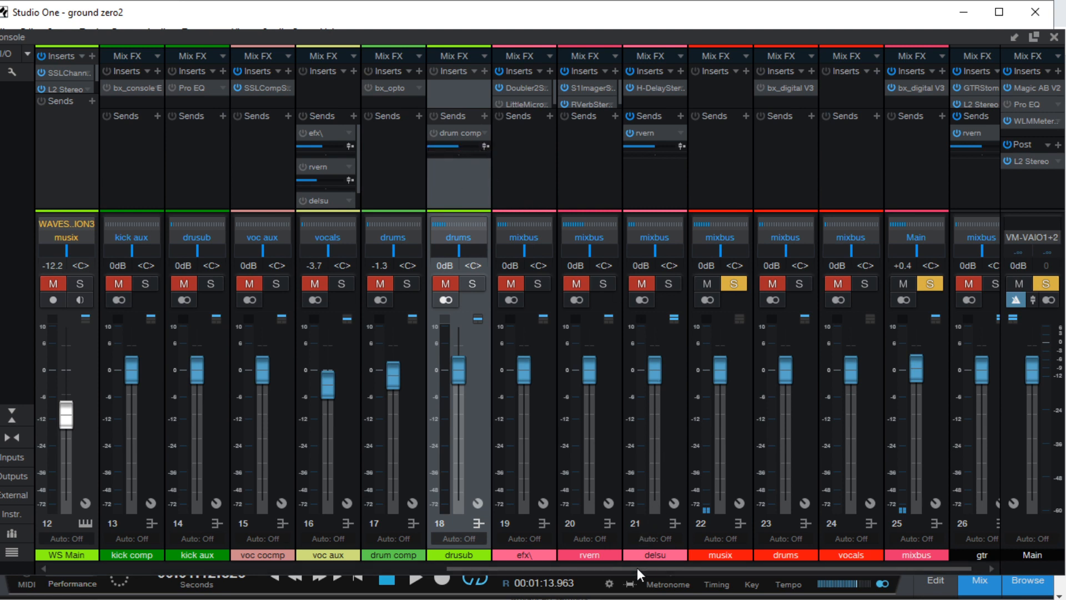
left_click_drag(639, 568, 660, 567)
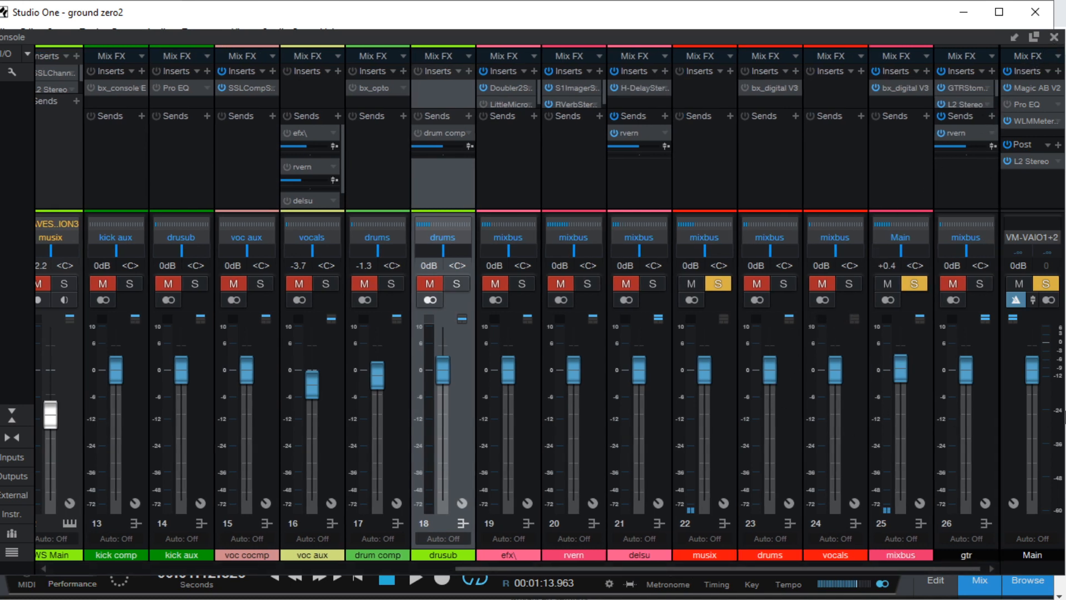
Clear all solos in the mixer, solo only WAVESTATION track 10, and listen briefly from bar 34
left_click(1044, 284)
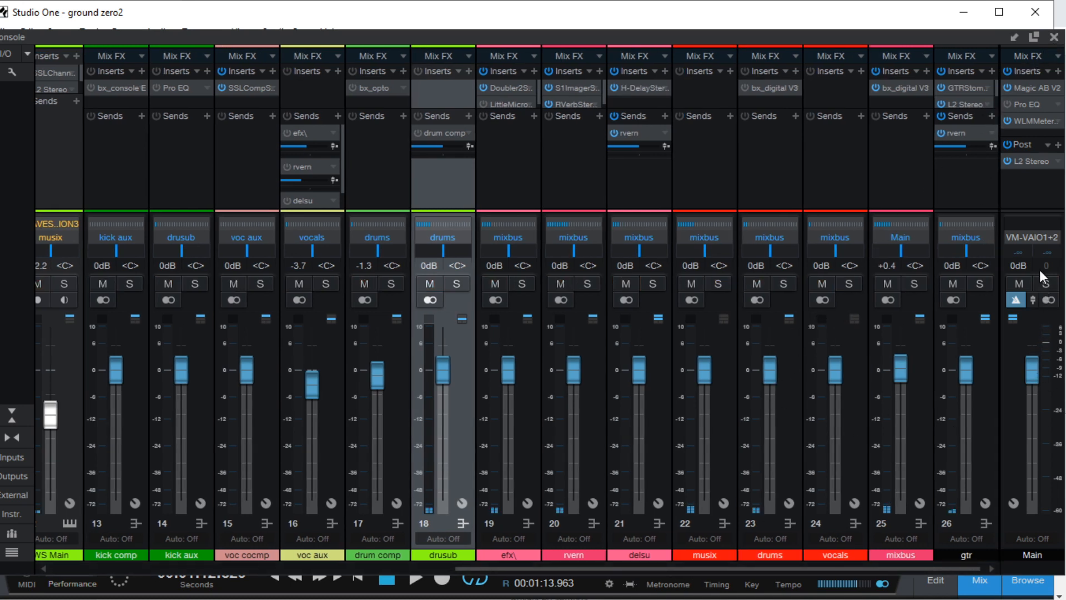
left_click(1053, 37)
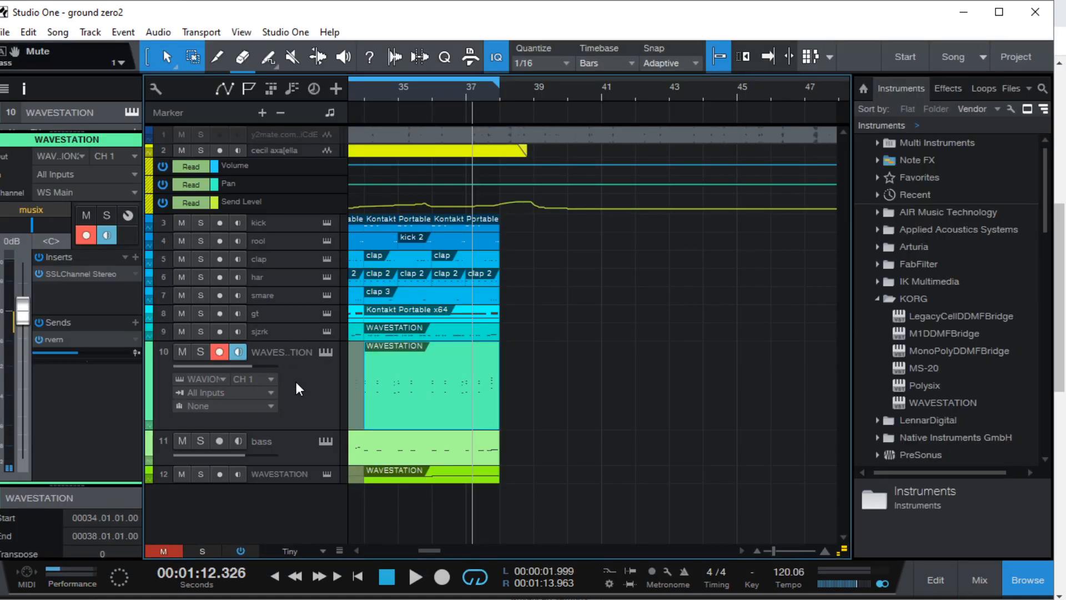
left_click(201, 351)
left_click(368, 84)
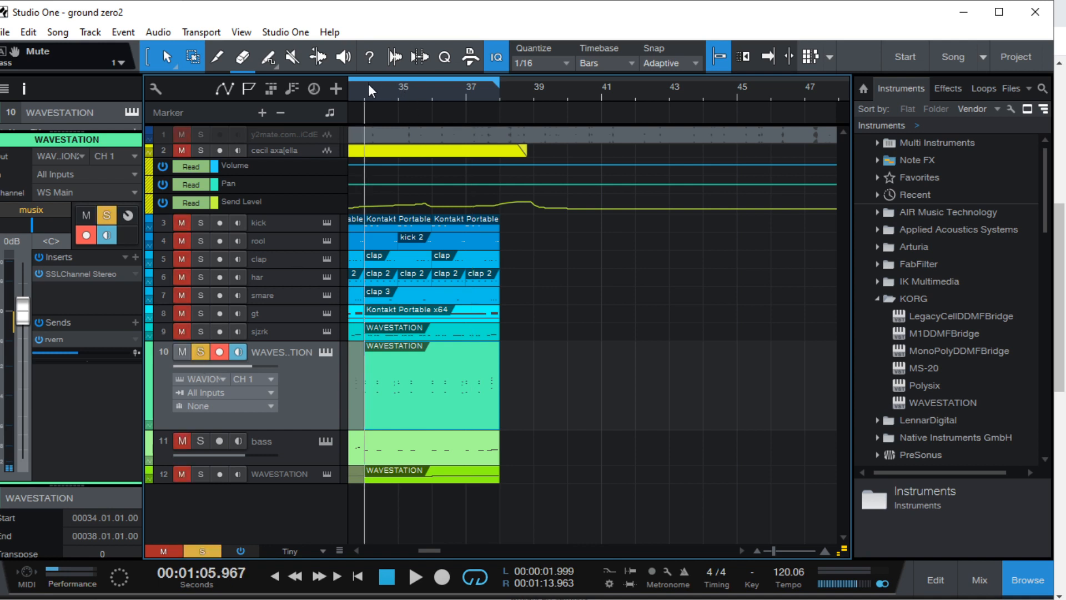
key("space")
key("space")
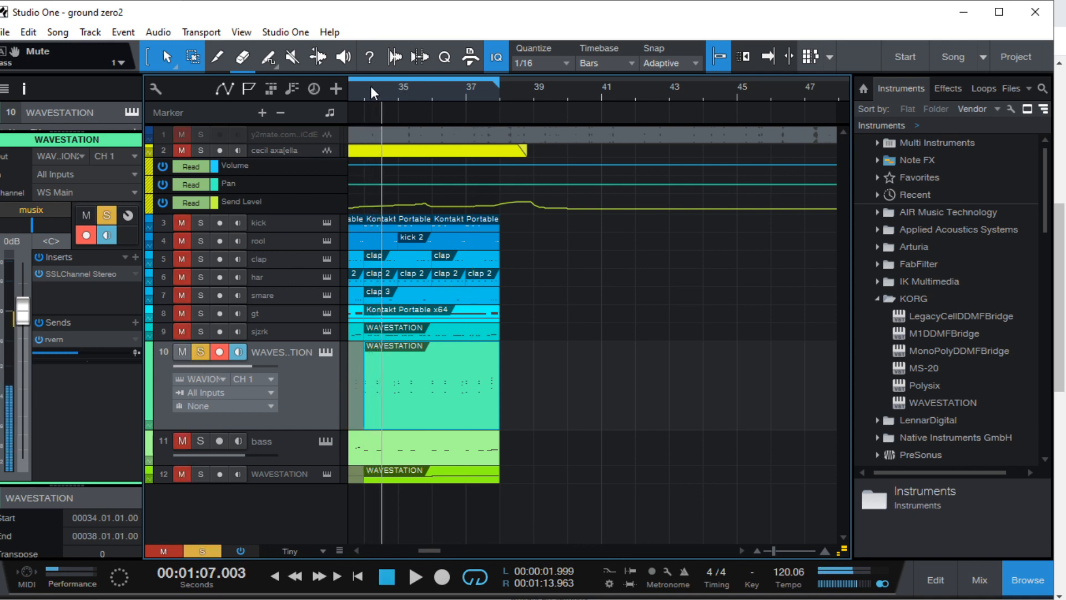
Make WAVESTATION's rvern send pre-fader and put the efx\, rvern and delsu buses in solo safe
left_click(134, 352)
left_click(980, 579)
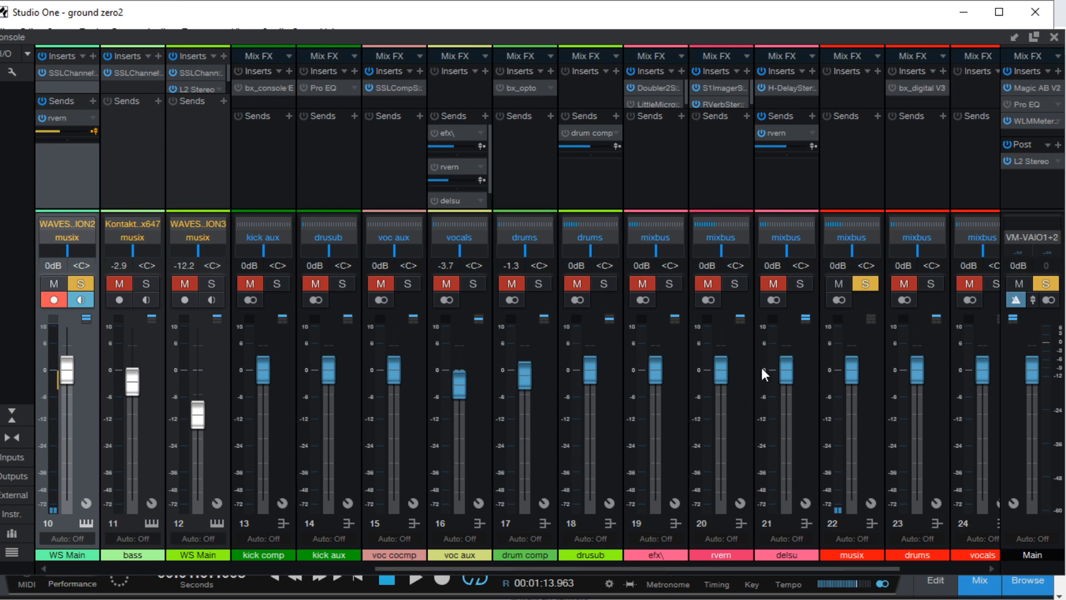
left_click(732, 283)
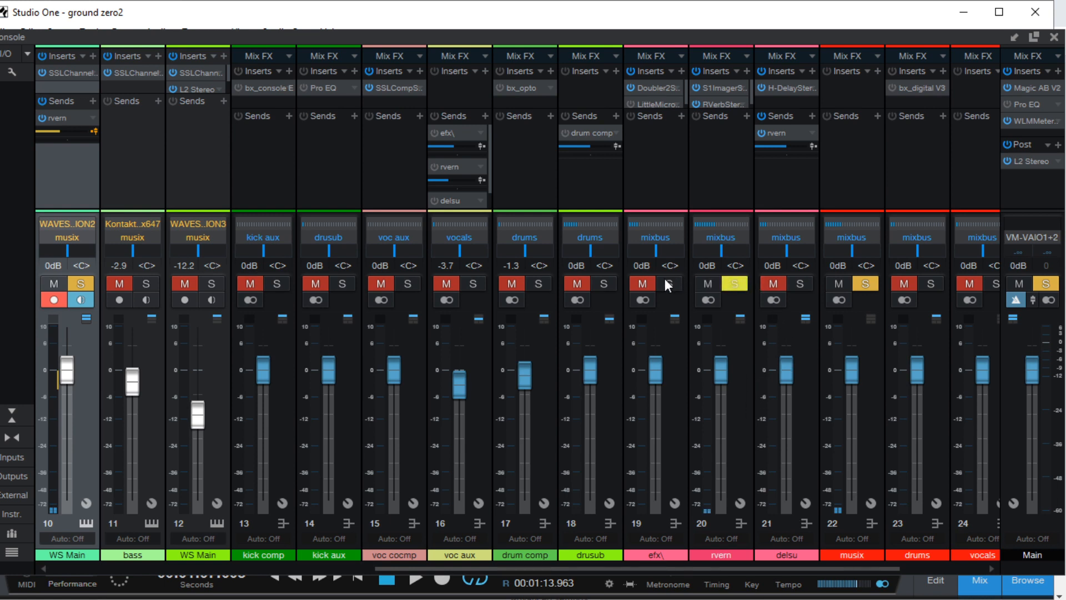
left_click(1054, 37)
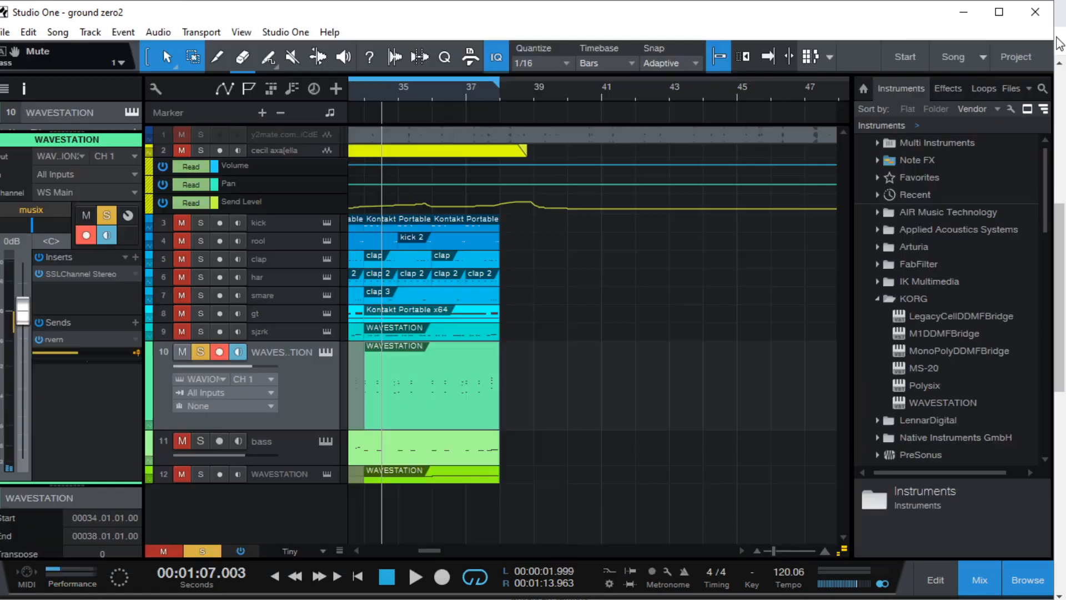
Play from one beat before bar 34 while setting WAVESTATION's pre-fader rvern send to +8.8 and to -3.5
left_click(359, 86)
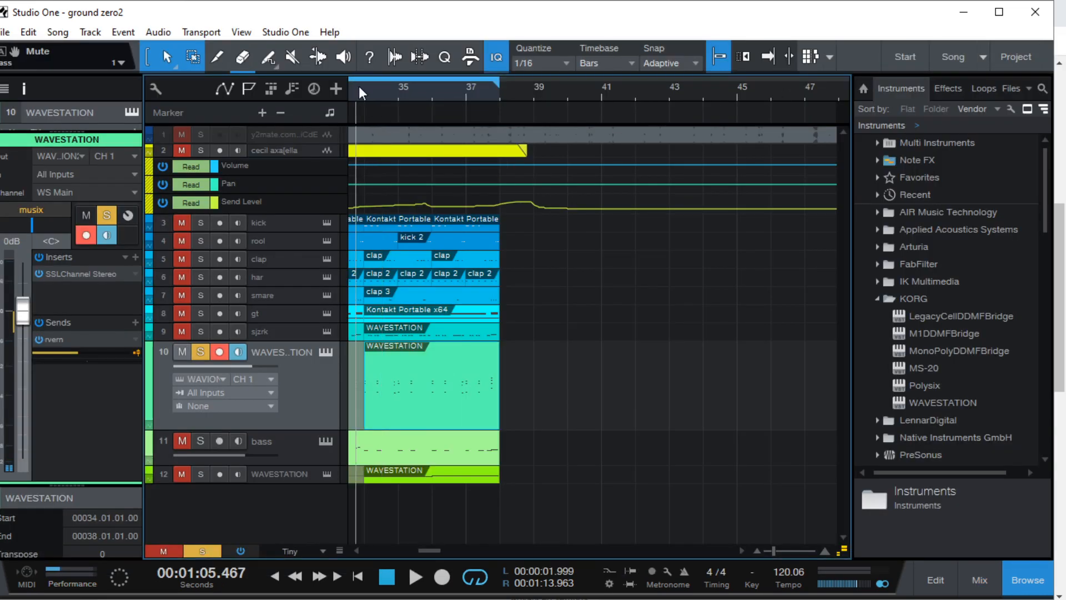
key("space")
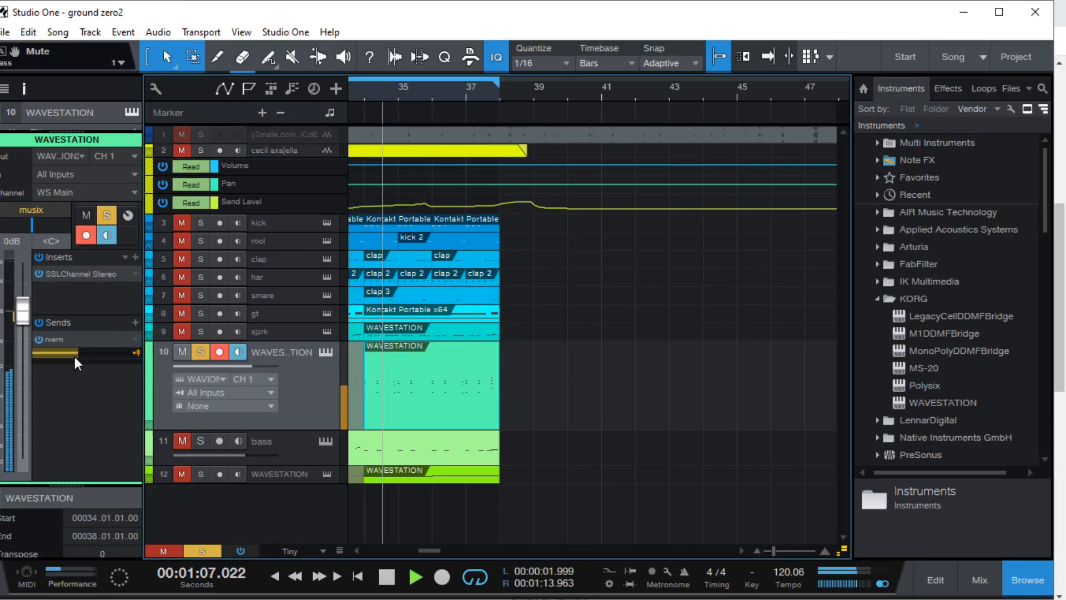
left_click_drag(73, 351, 122, 352)
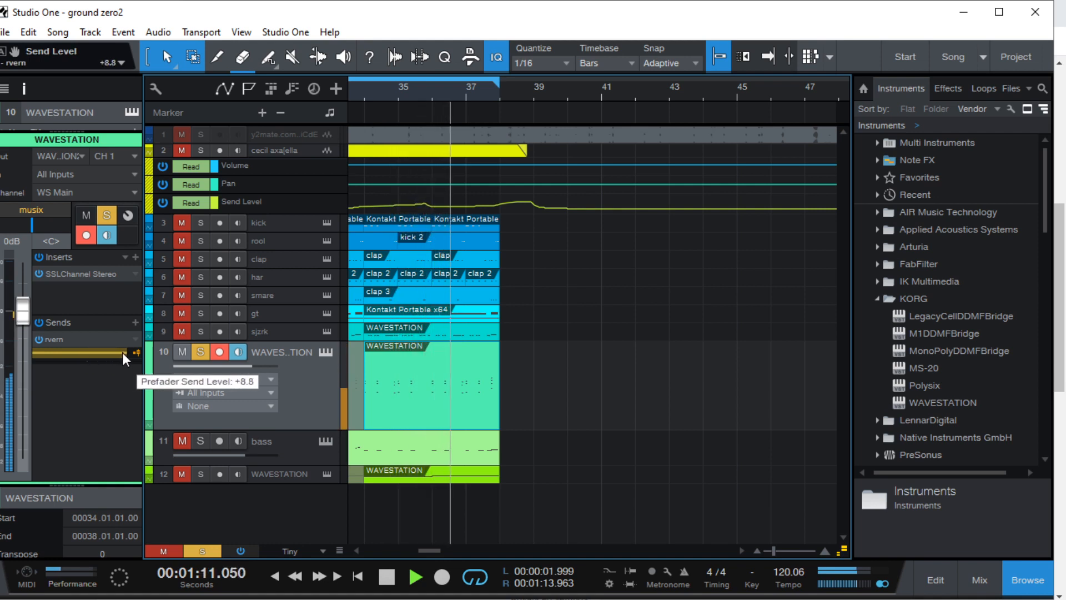
left_click_drag(123, 352, 96, 352)
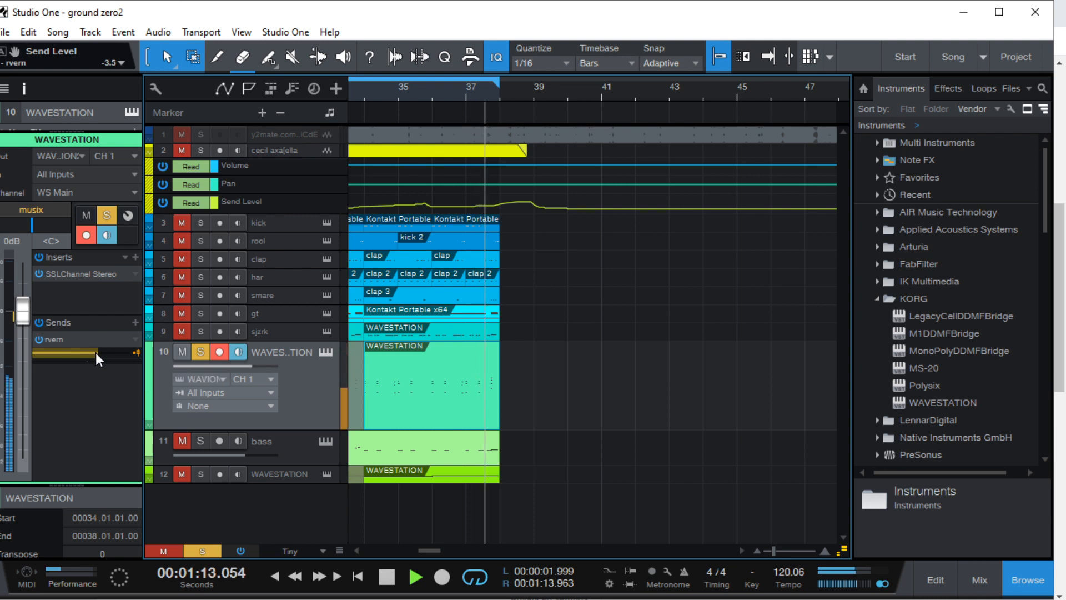
Make WAVESTATION's rvern send post-fader, replay from just before bar 34, and set the send level to -5.4
left_click(137, 351)
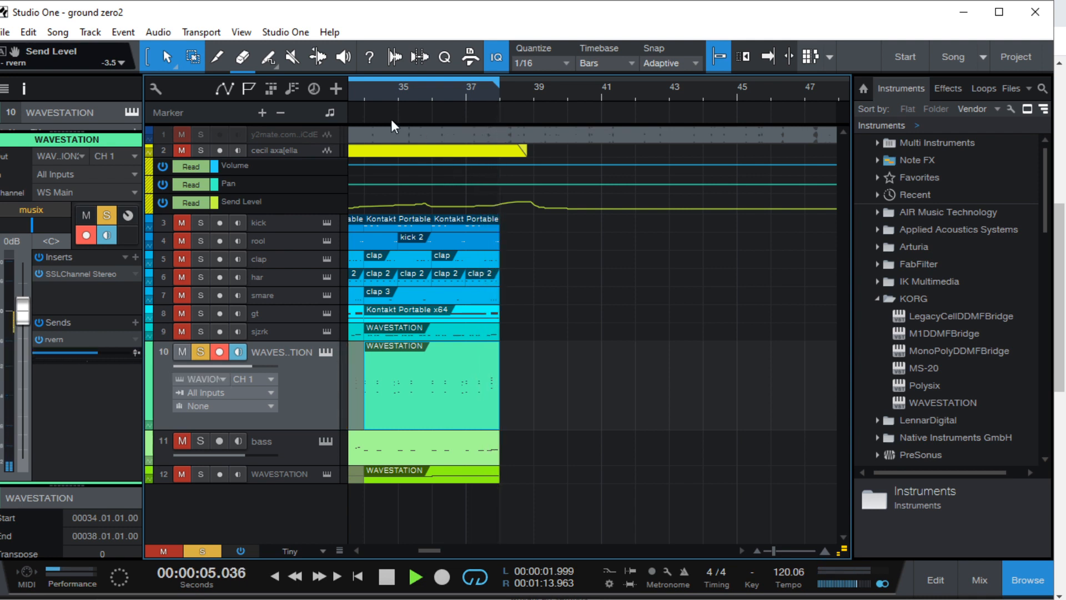
left_click(356, 85)
mouse_move(82, 357)
left_mouse_down()
mouse_move(124, 349)
mouse_move(86, 355)
left_mouse_up()
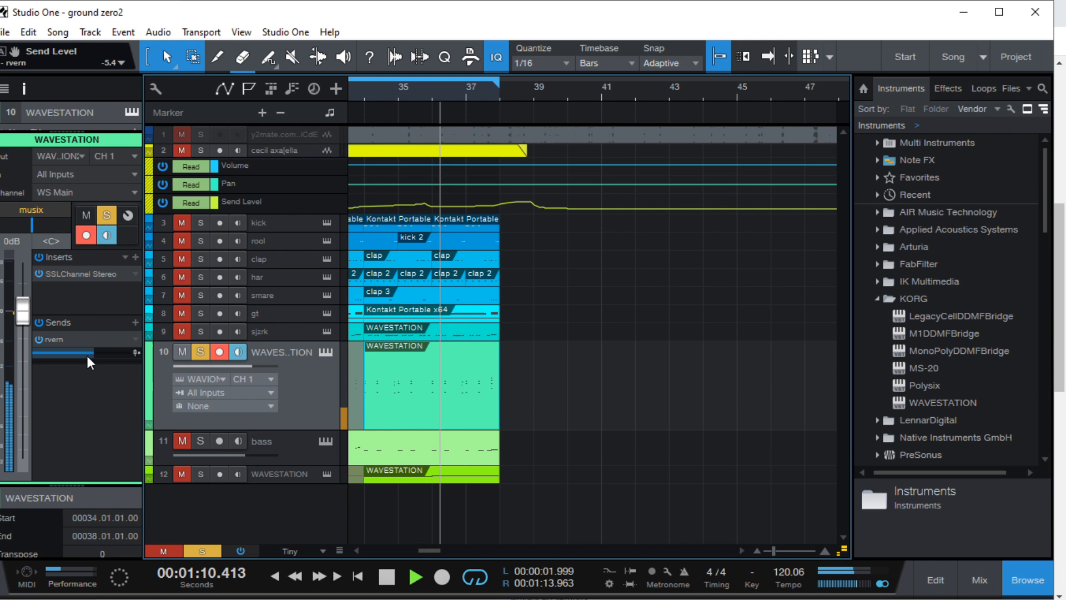
Return WAVESTATION's rvern send to pre-fader, set its level to +3.9, and move playback back to about bar 34
left_click(135, 351)
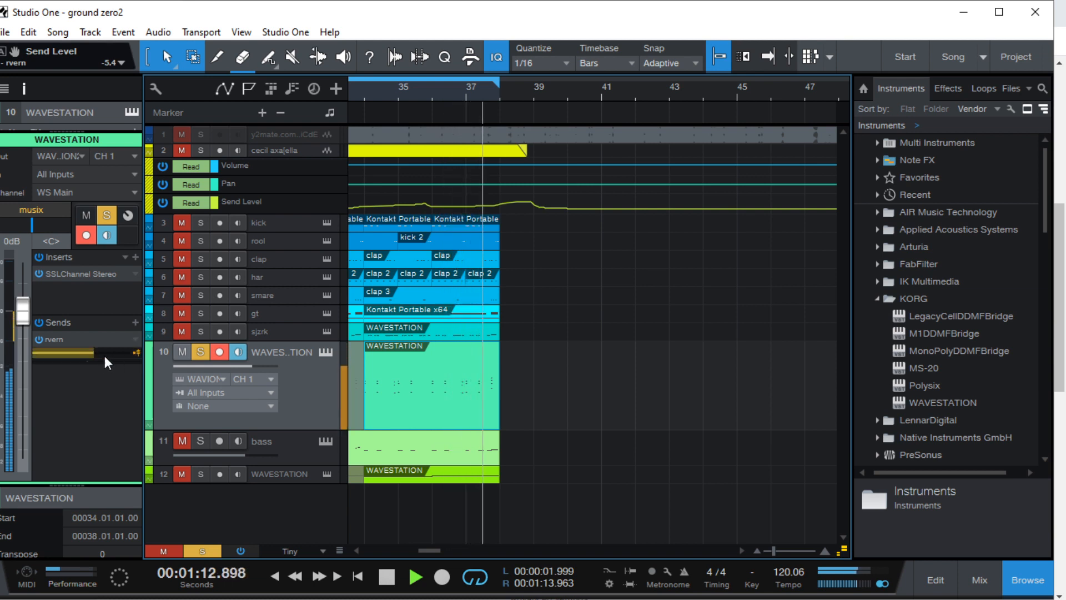
left_click_drag(95, 353, 117, 355)
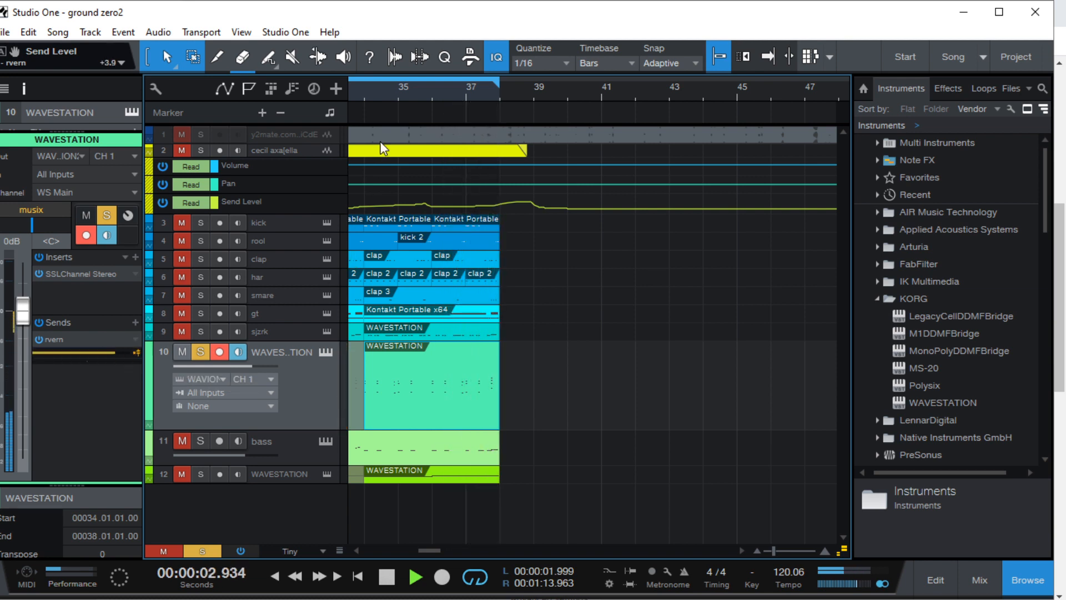
left_click(375, 87)
In the mixer, pull the rvern bus fader down during playback, bring it back up to -0.4 dB, and close the console
left_click(979, 580)
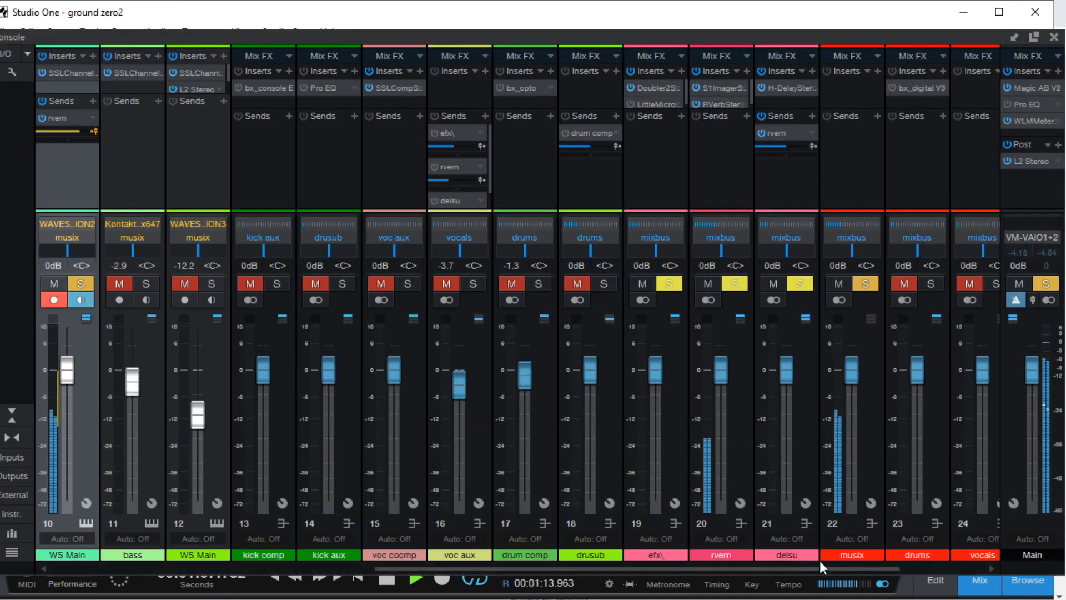
left_click_drag(720, 379, 722, 439)
left_click_drag(721, 377, 721, 375)
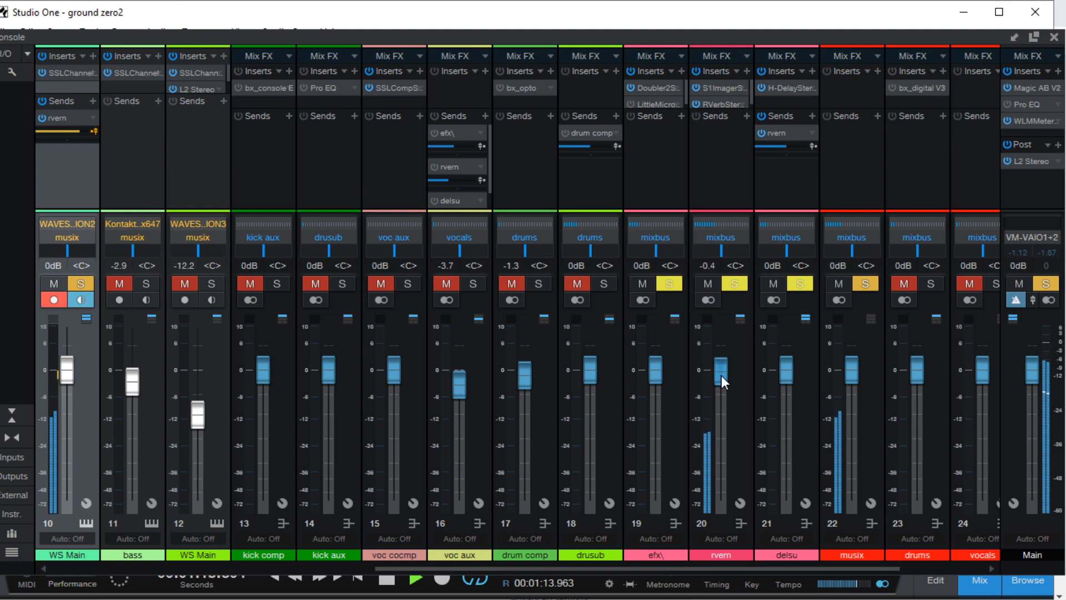
left_click(1053, 40)
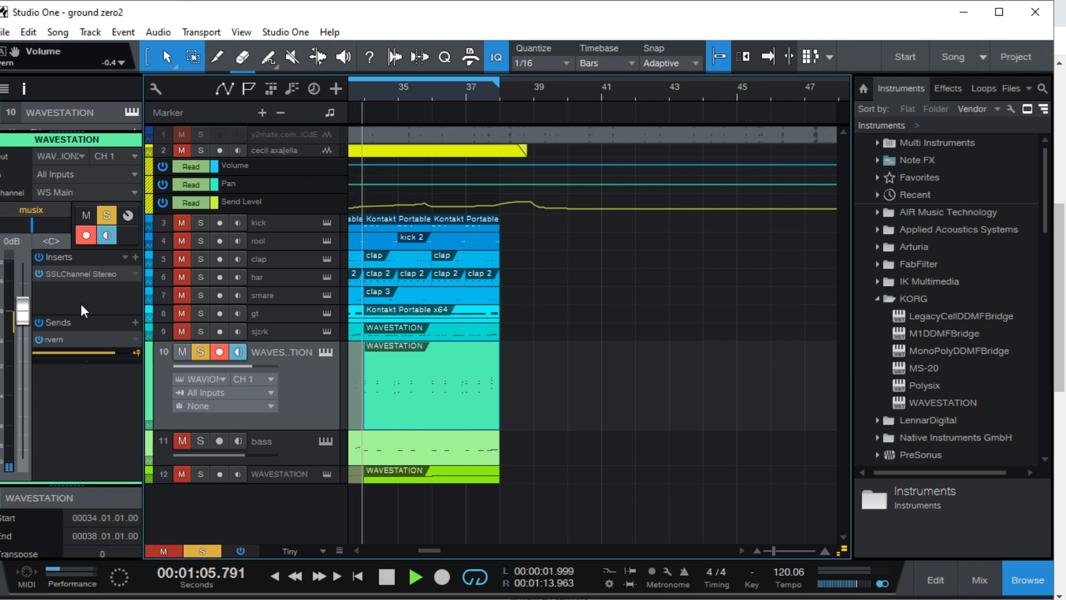
Pull WAVESTATION's fader down to -oo during playback with its pre-fader send active, and replay briefly from about bar 34
left_click_drag(24, 311, 20, 479)
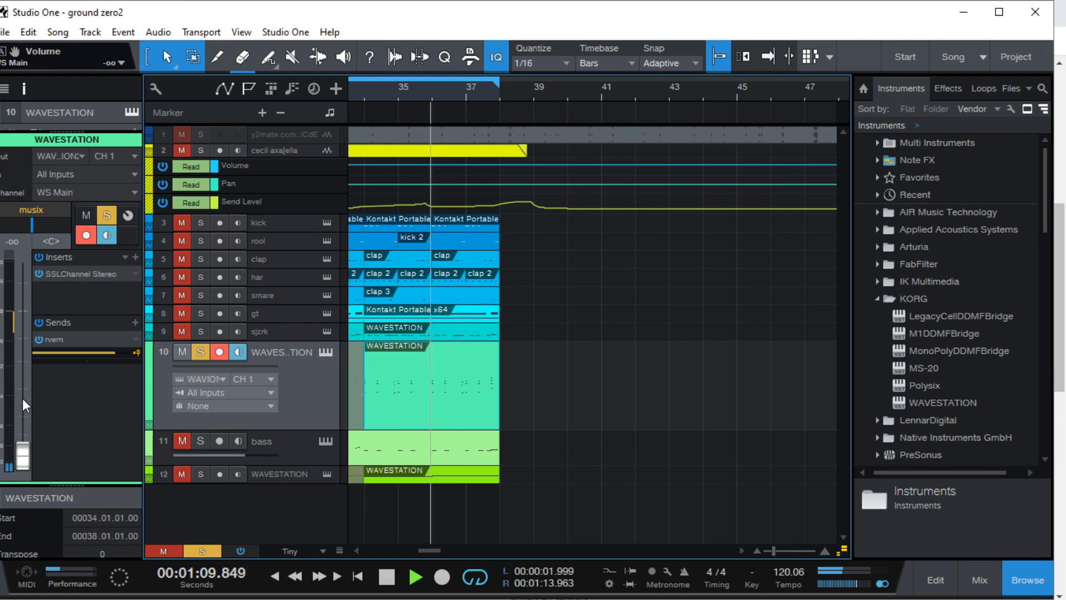
left_click(362, 94)
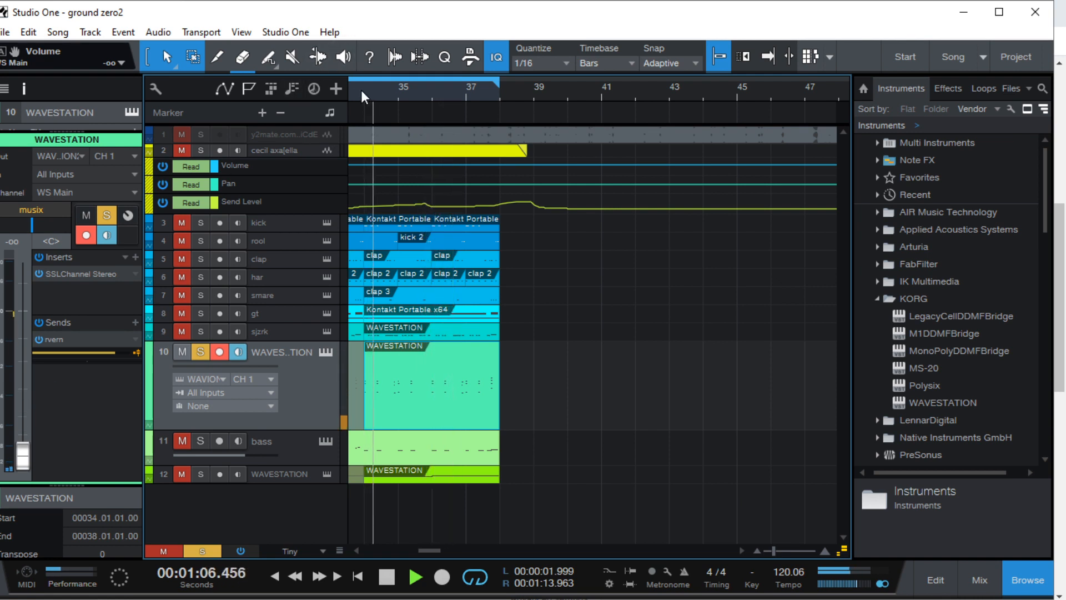
key("space")
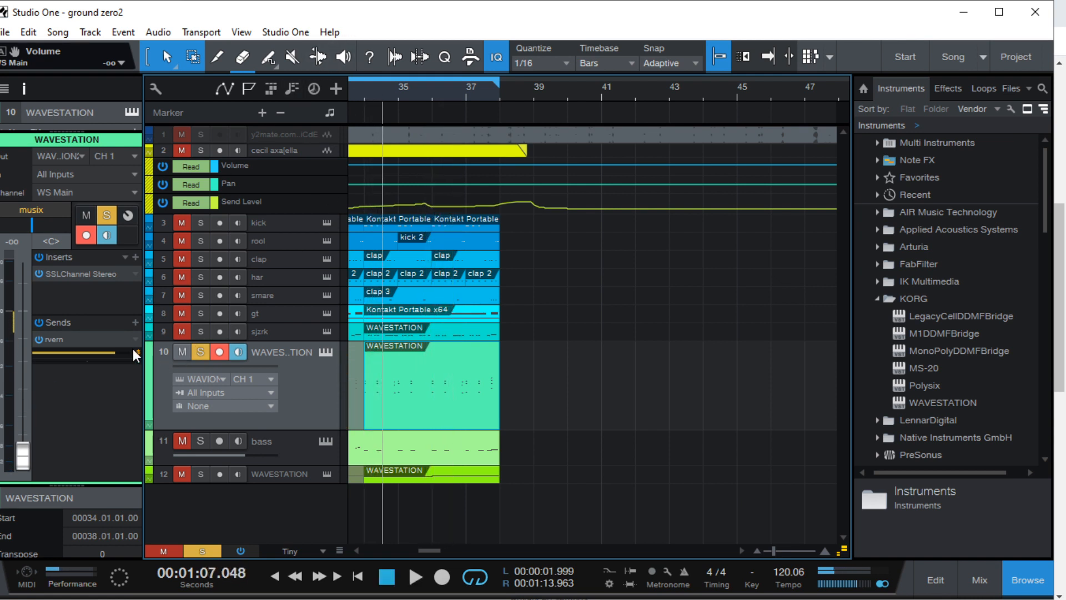
Make WAVESTATION's rvern send post-fader and raise the channel fader to -0.2 dB during playback
key("space")
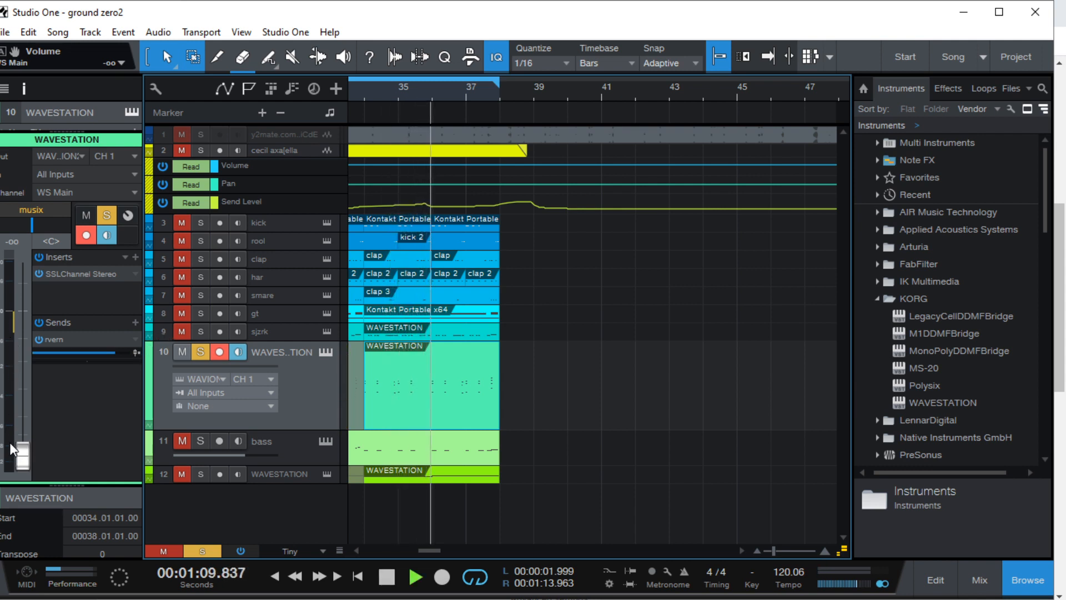
left_click_drag(23, 452, 22, 319)
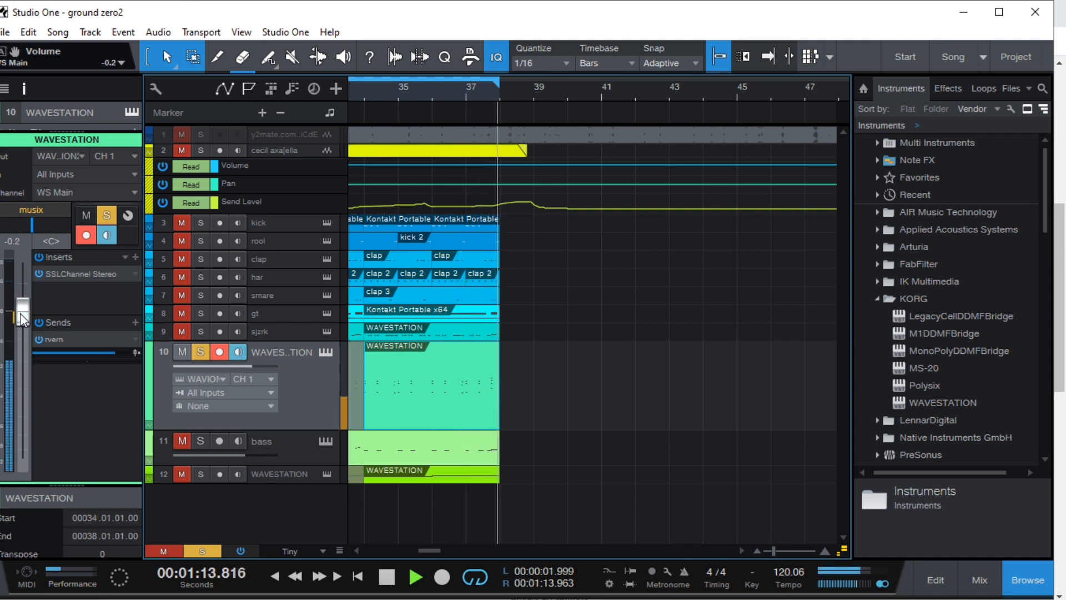
key("space")
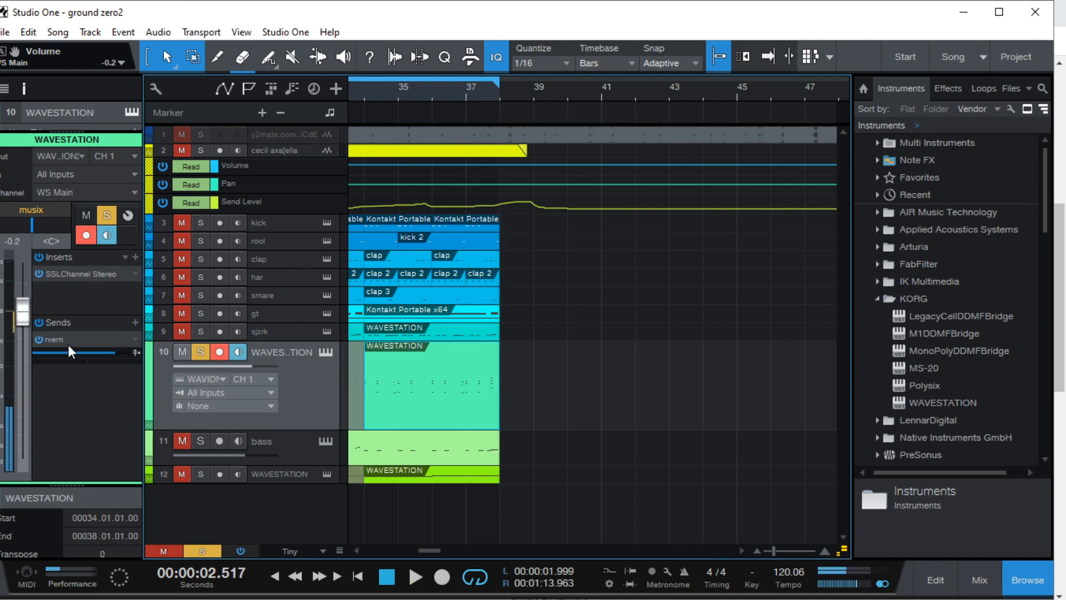
Return WAVESTATION's rvern send to pre-fader and play from about bar 34 while setting the channel fader to -0.5 dB
left_click(136, 335)
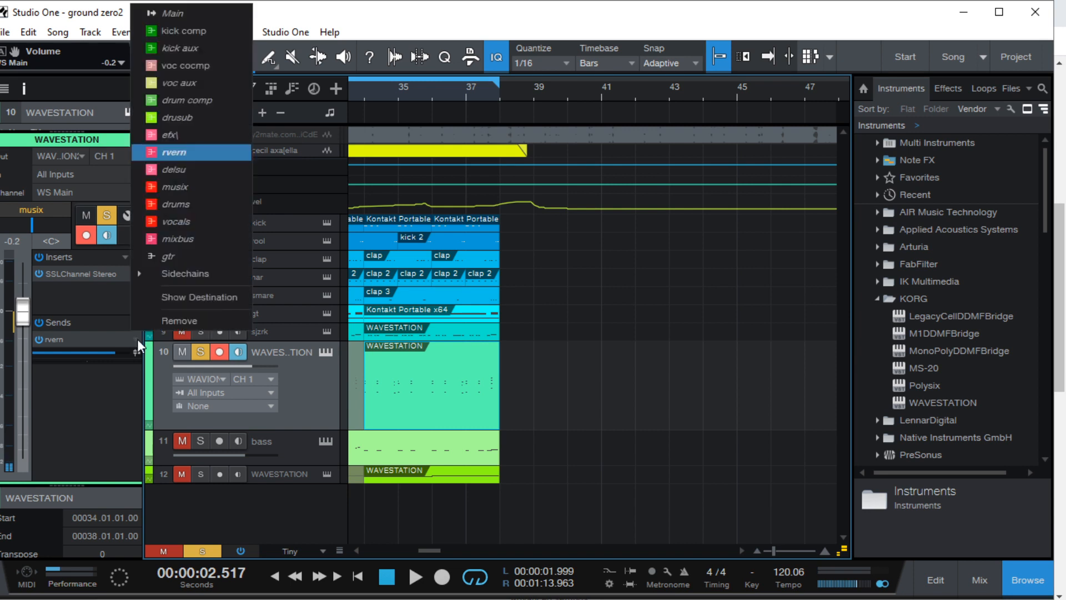
left_click(134, 352)
left_click(134, 351)
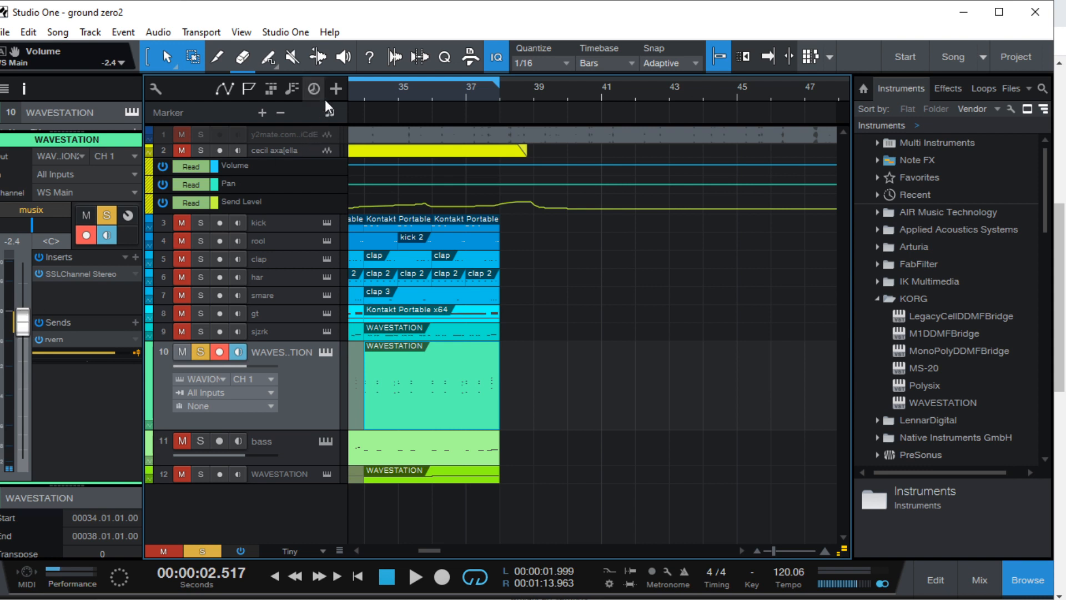
left_click(359, 87)
key("space")
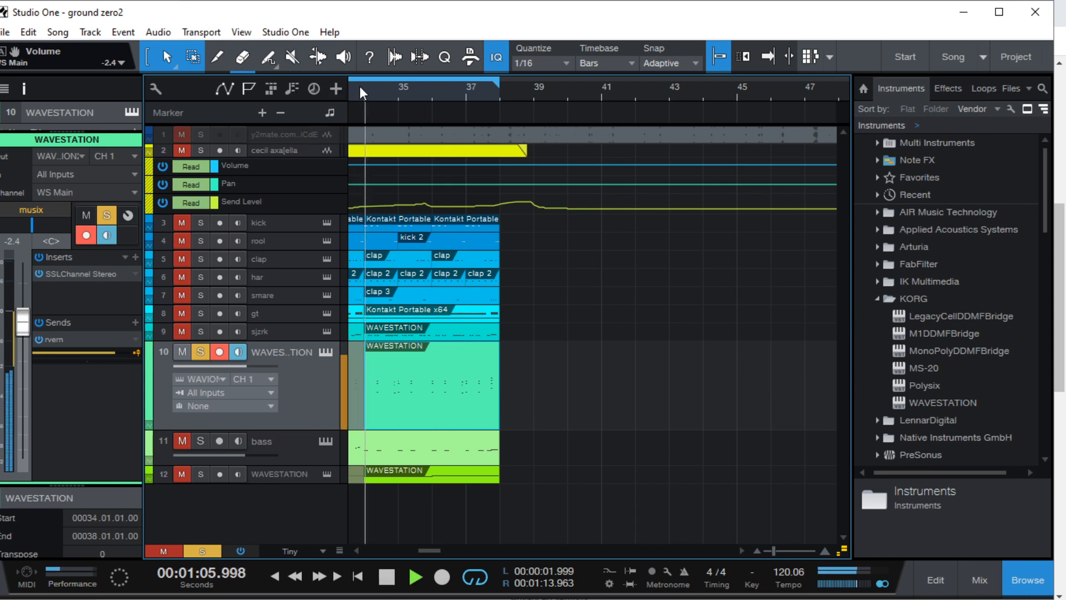
mouse_move(27, 327)
left_mouse_down()
mouse_move(28, 470)
mouse_move(28, 277)
mouse_move(27, 315)
left_mouse_up()
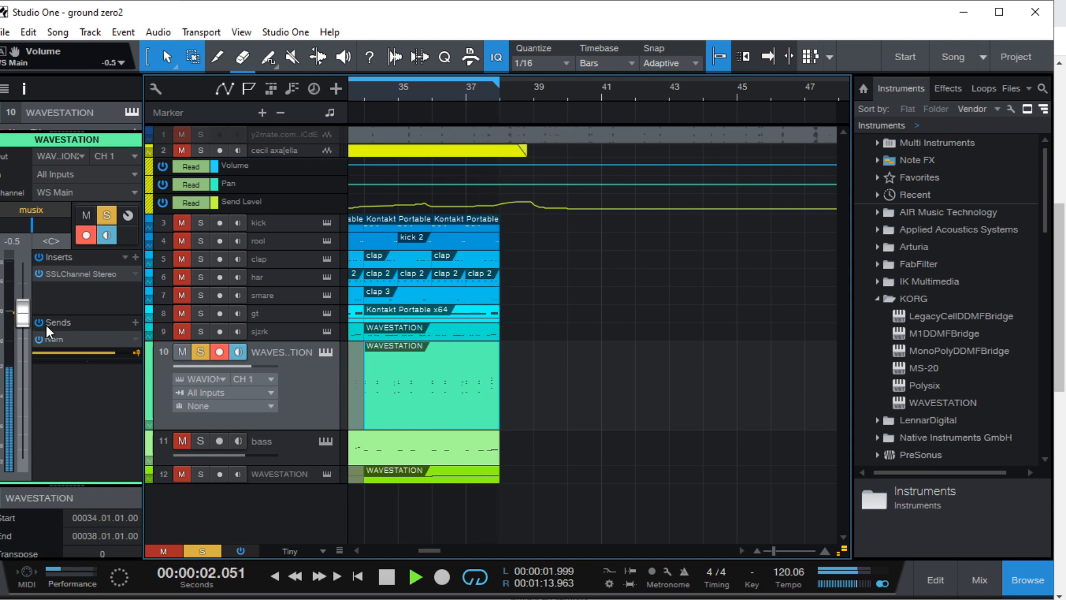
key("space")
Make WAVESTATION's rvern send post-fader, replay from about bar 34 with the fader at -0.7 dB, and finish it at -0.5 dB
left_click(138, 352)
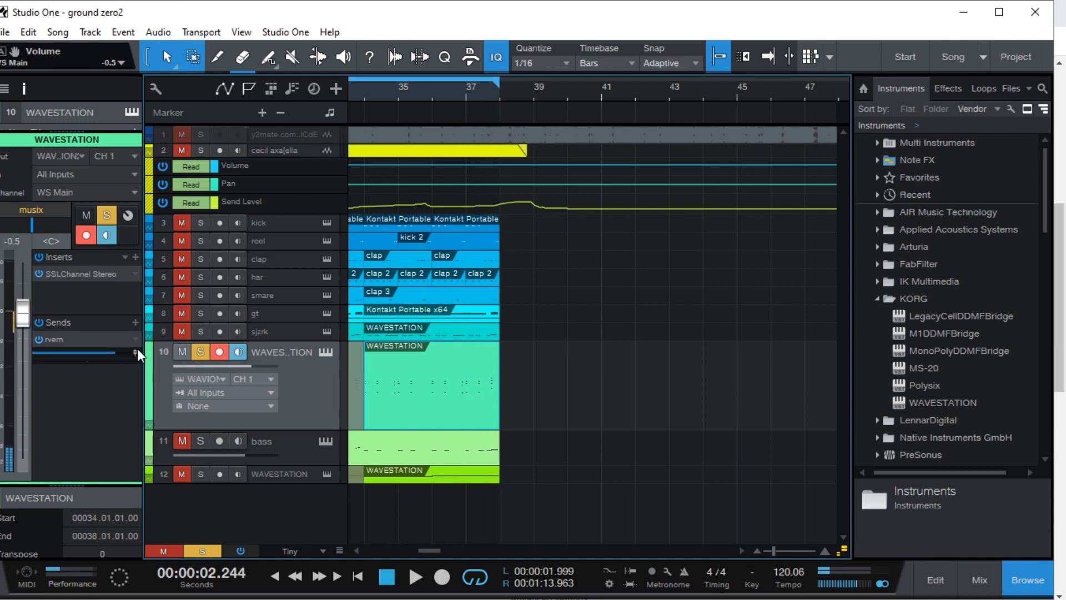
key("space")
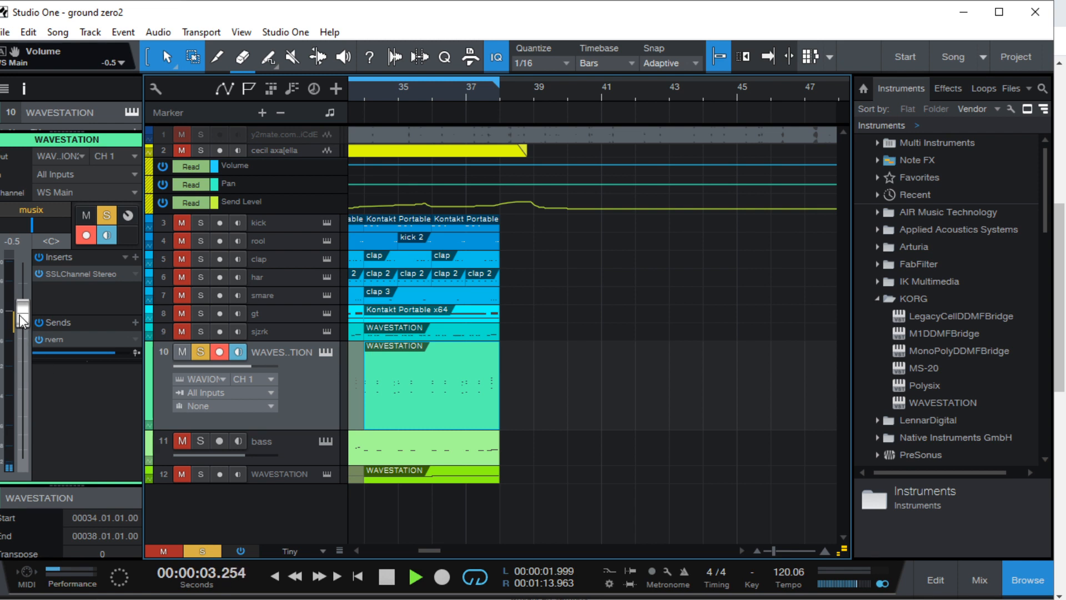
left_click(359, 86)
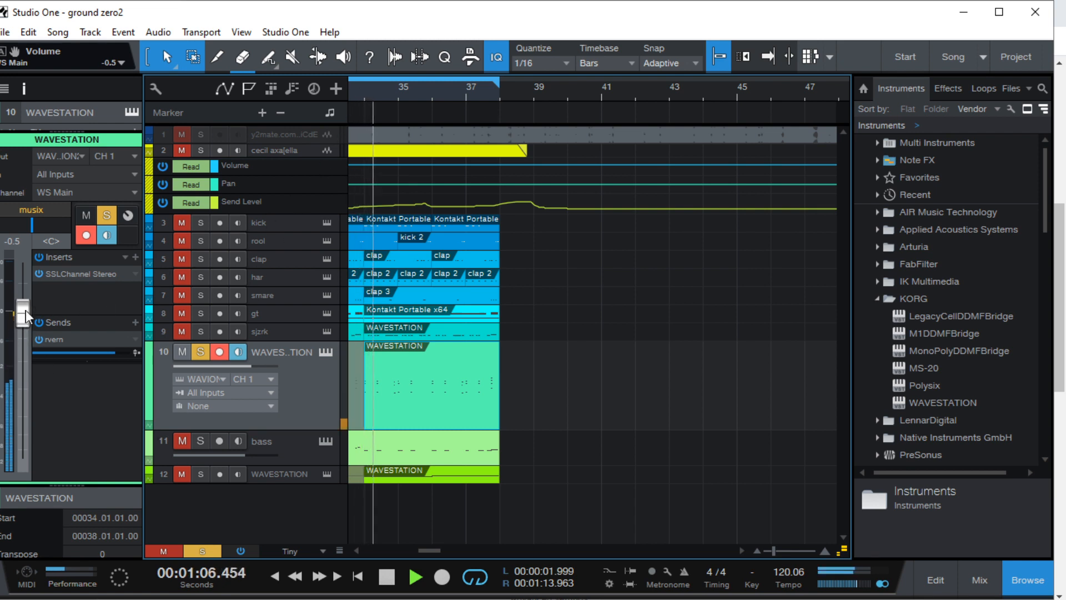
mouse_move(25, 310)
left_mouse_down()
mouse_move(17, 485)
mouse_move(17, 317)
left_mouse_up()
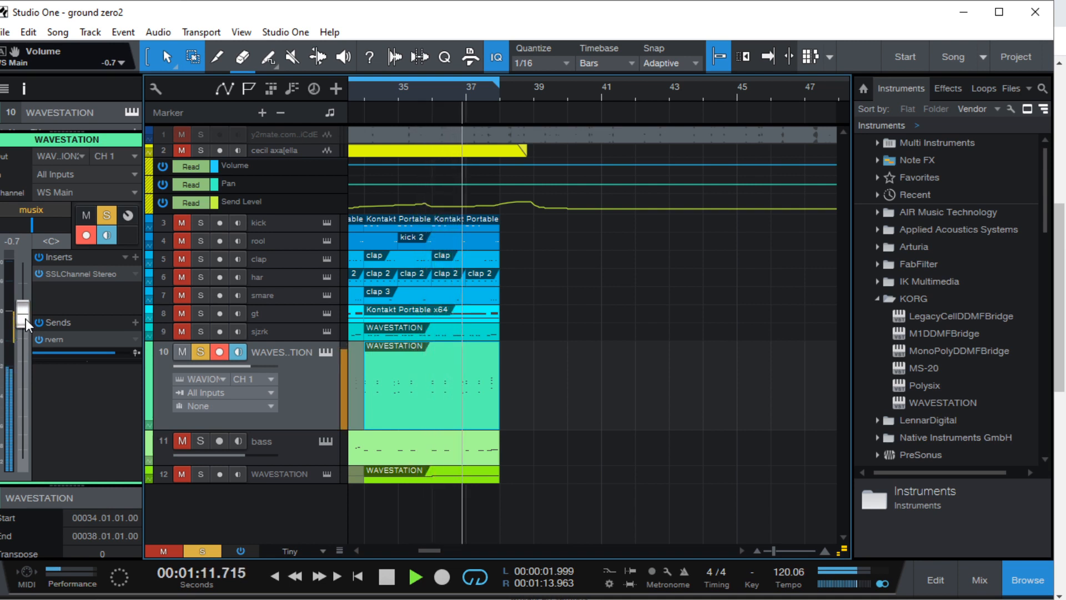
key("space")
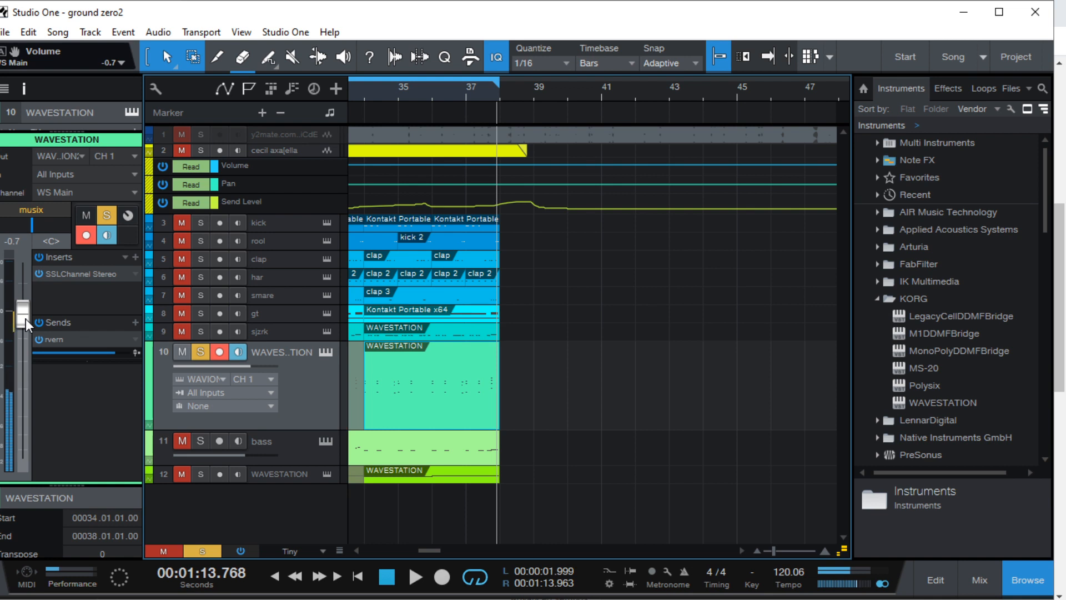
left_click_drag(25, 318, 26, 318)
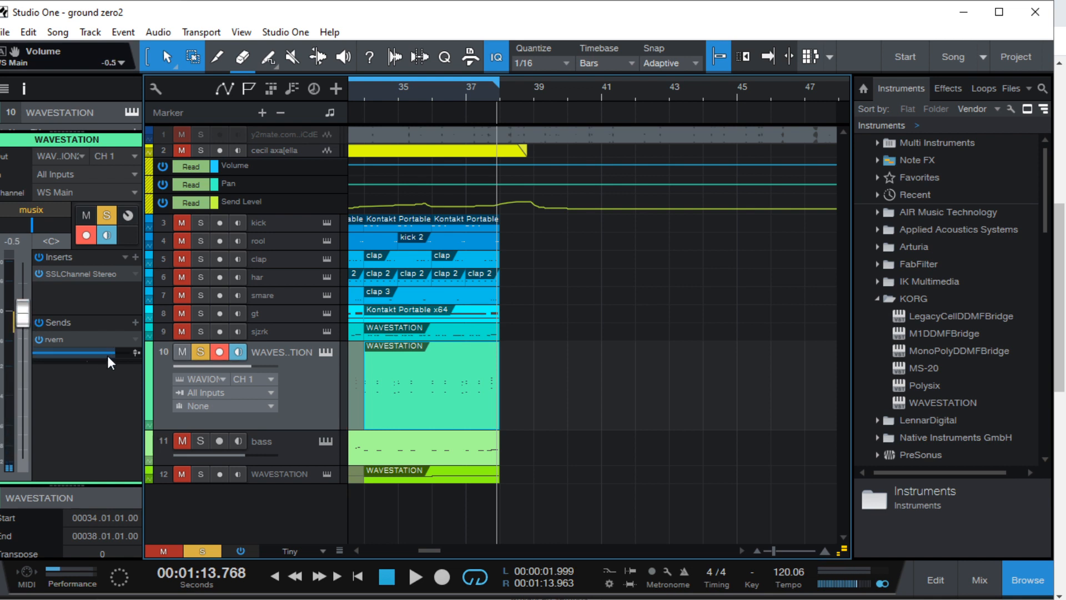
Set WAVESTATION's post-fader rvern send level to -22.2 and play a short passage from just before bar 35
left_click_drag(108, 355, 62, 358)
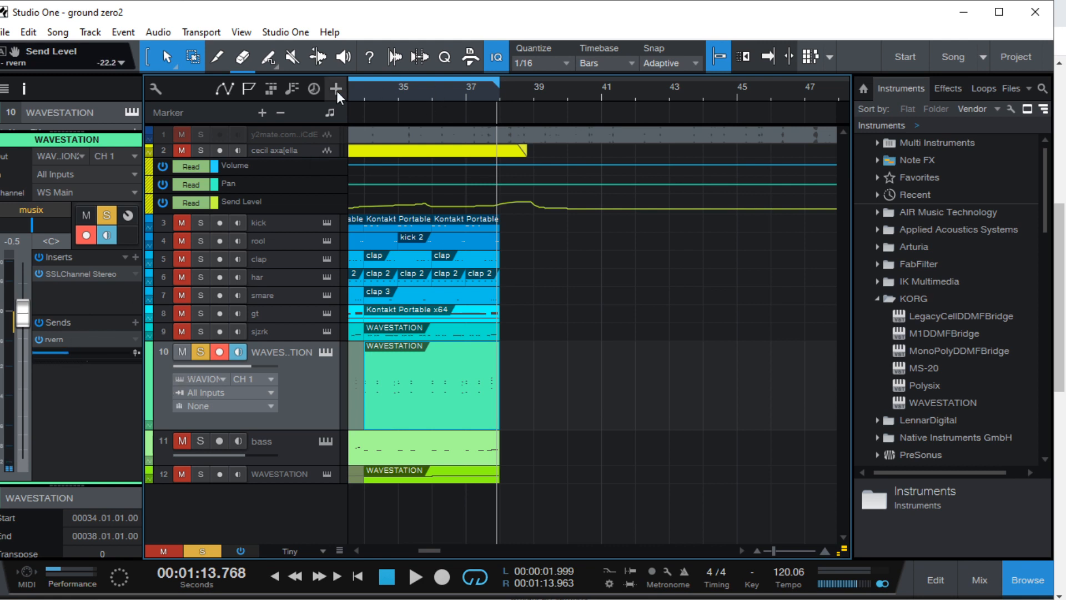
left_click(388, 84)
key("space")
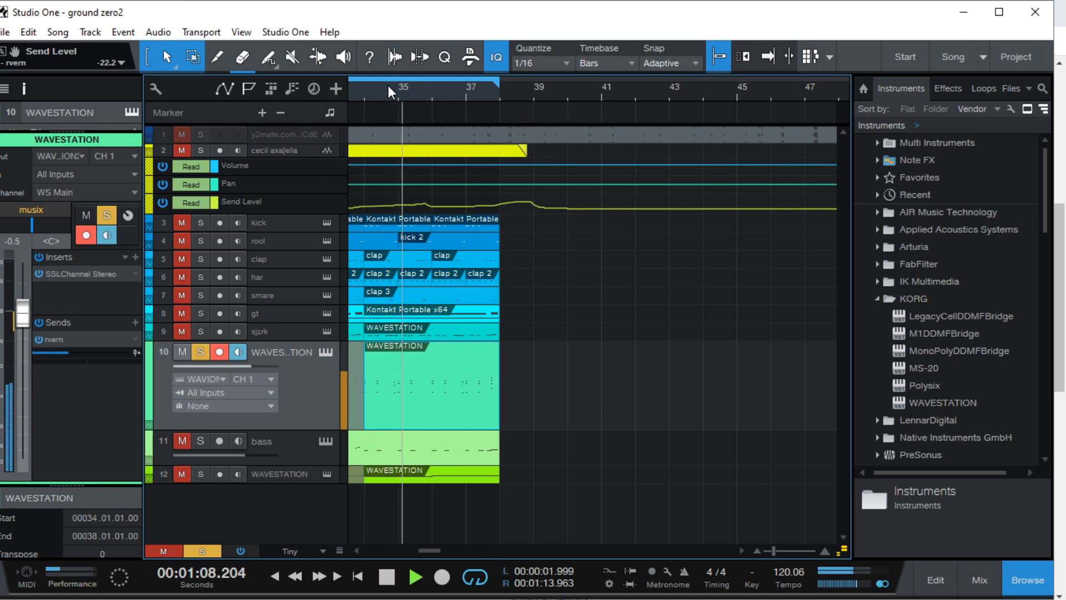
key("space")
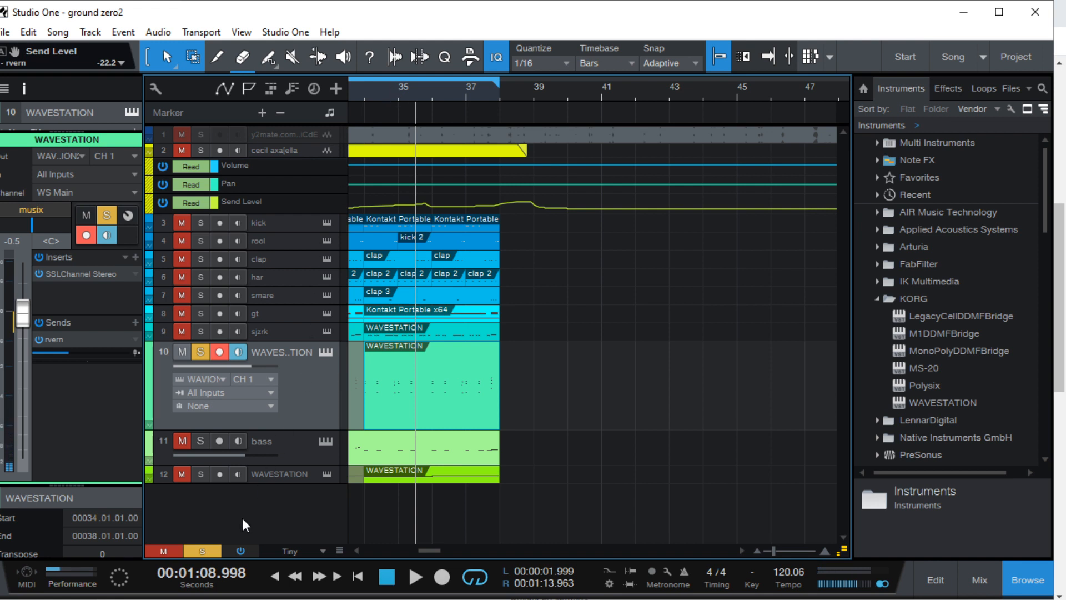
Clear the solo and mute states on all tracks and start playback of the full mix
left_click(208, 548)
left_click(172, 547)
key("space")
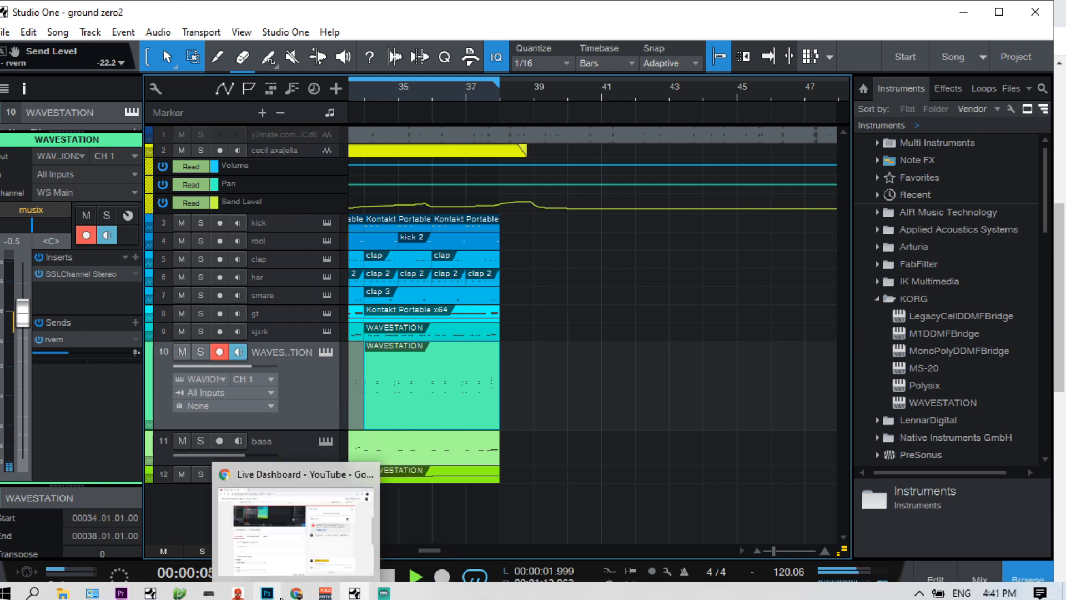
Check the live chat in Chrome's YouTube Live Dashboard, return to Studio One, and stop playback
left_click(333, 533)
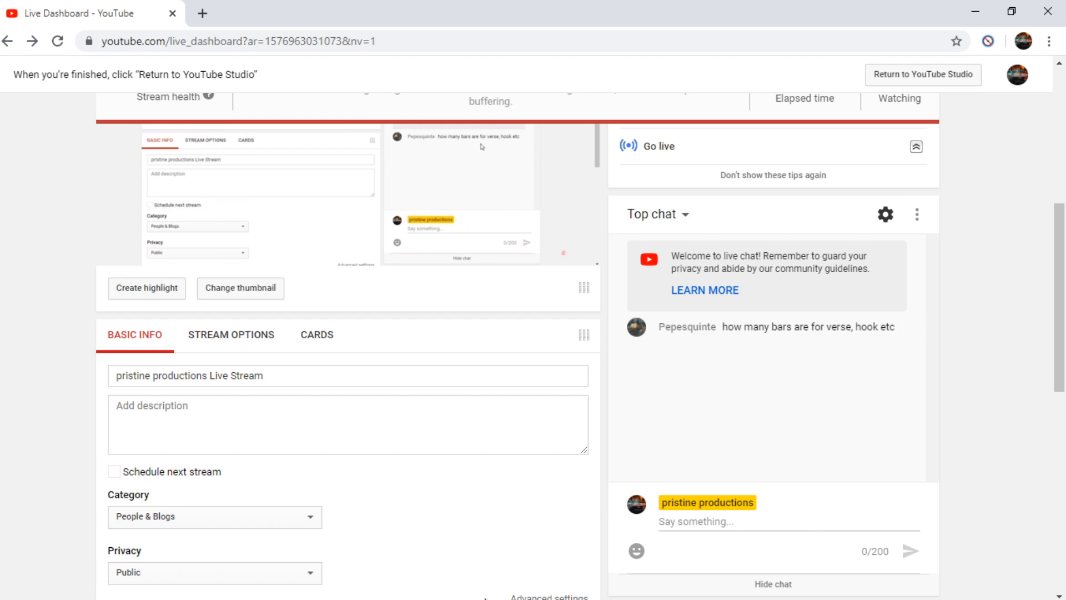
mouse_move(459, 597)
mouse_move(384, 592)
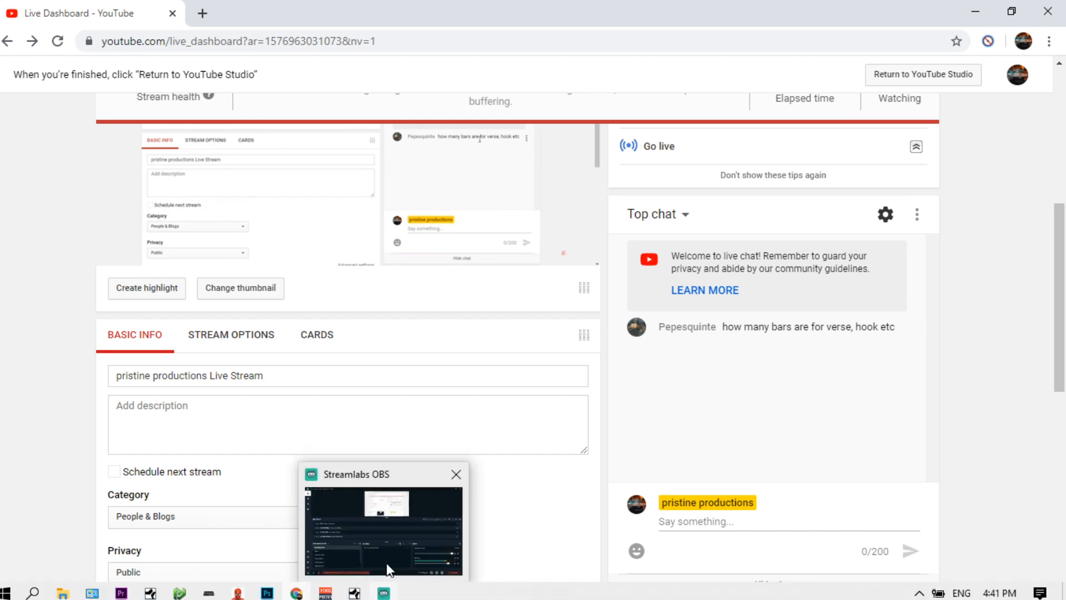
left_click(354, 593)
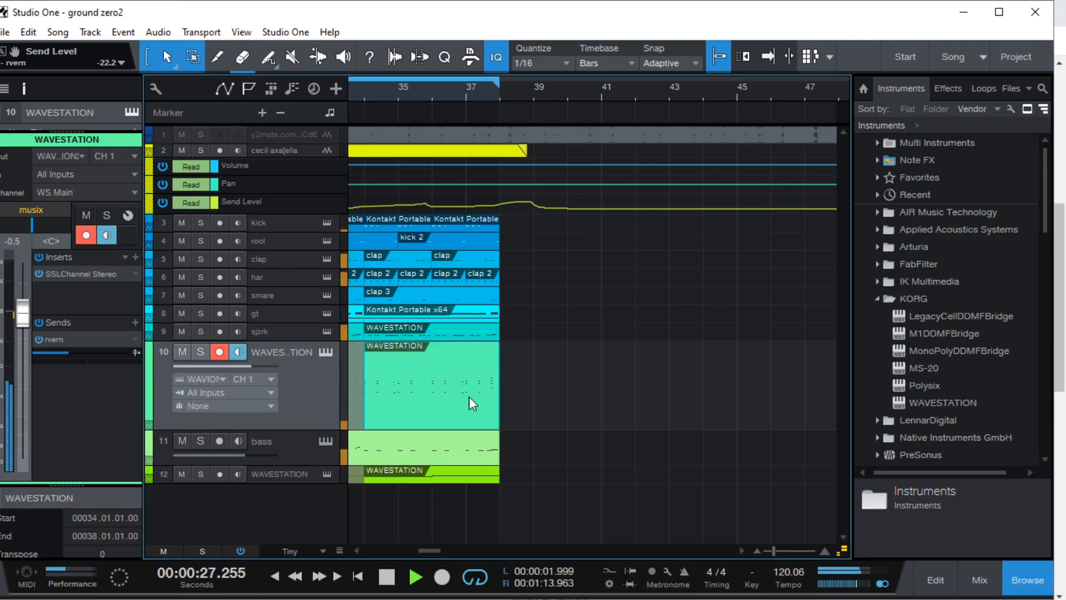
key("space")
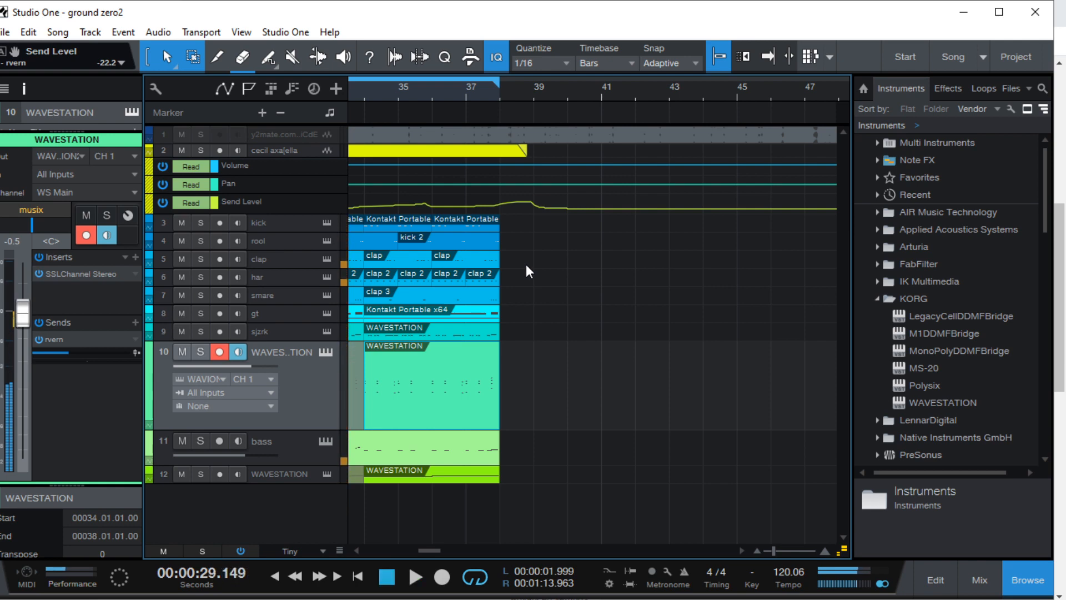
Hide the Volume, Pan and Send Level automation lanes beneath track 2 in the arrangement
left_click_drag(431, 550, 351, 553)
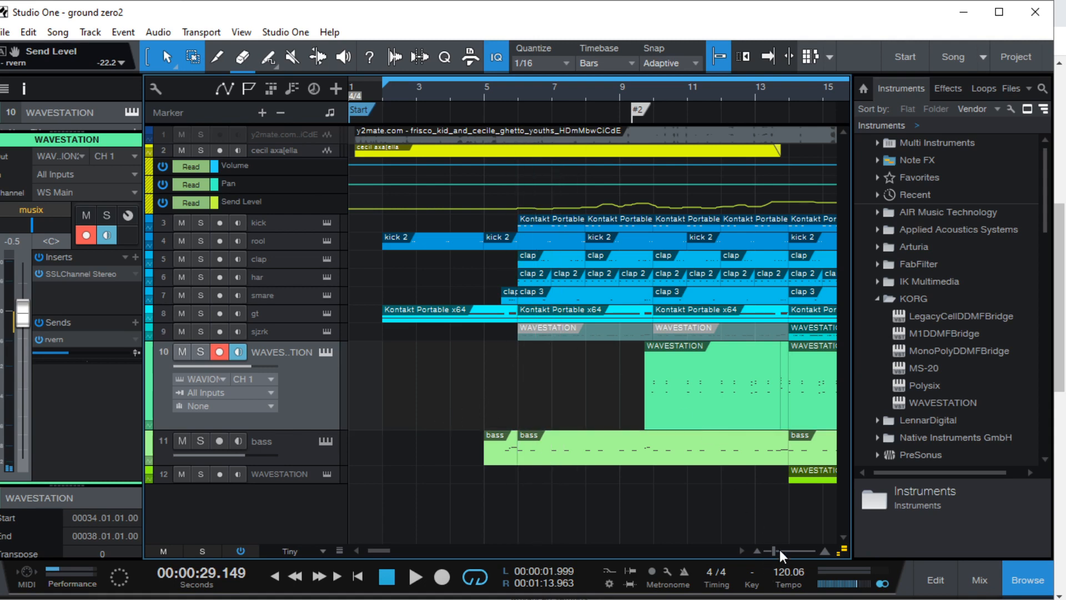
left_click_drag(780, 549, 767, 552)
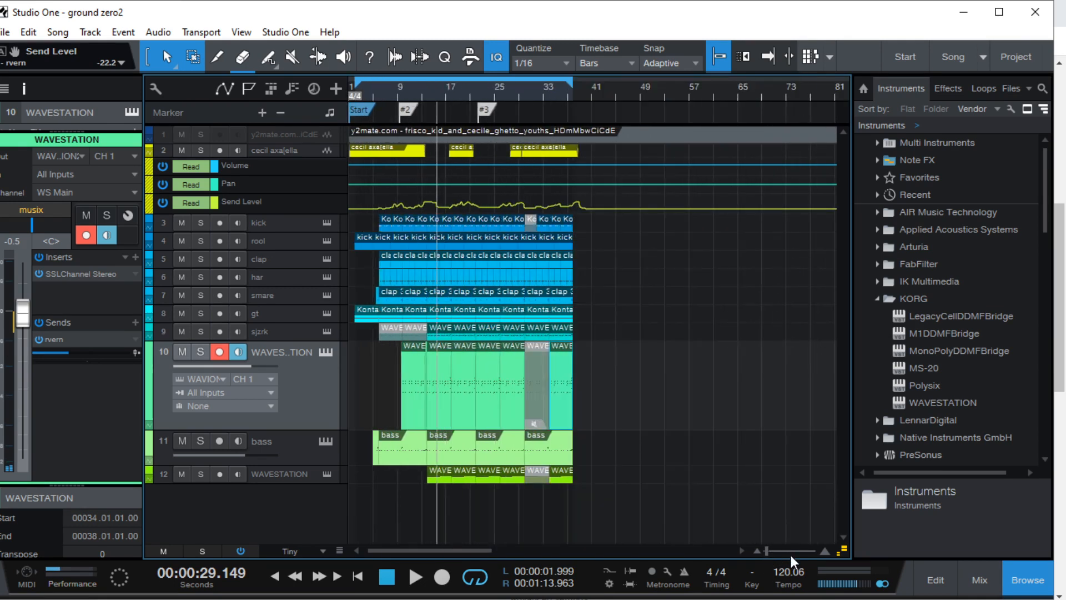
key("a")
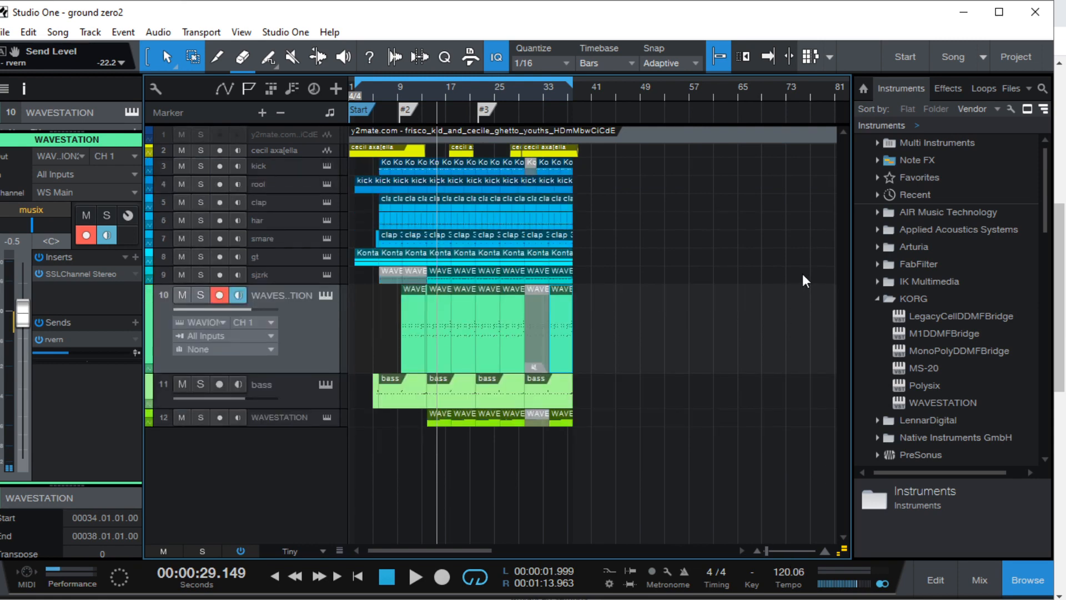
Play the full mix from the song's start past marker #2 and stop at about 23 seconds
left_click(356, 92)
key("space")
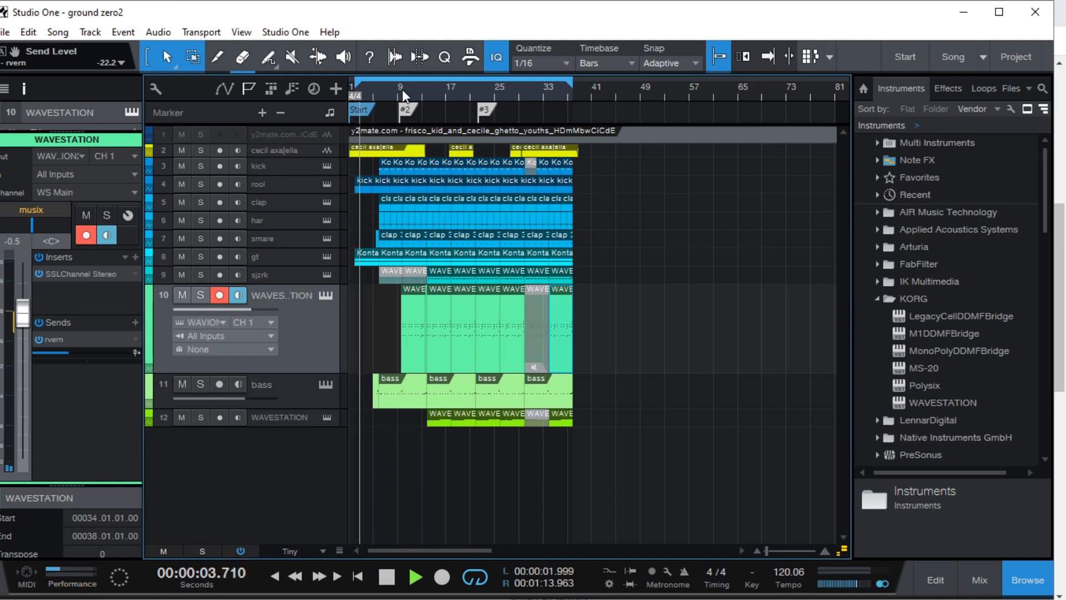
left_click(351, 88)
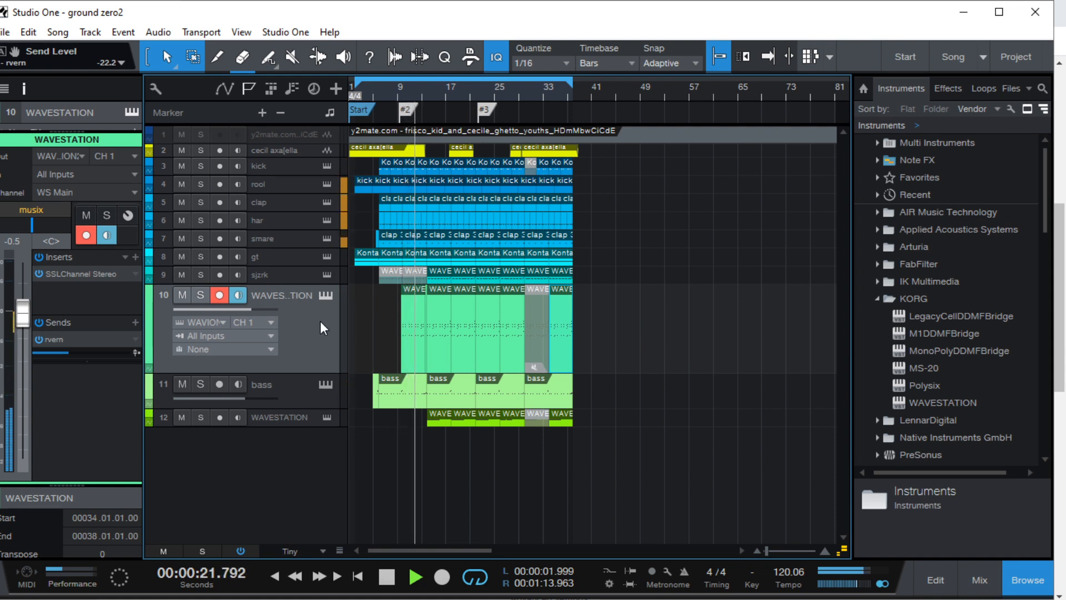
key("space")
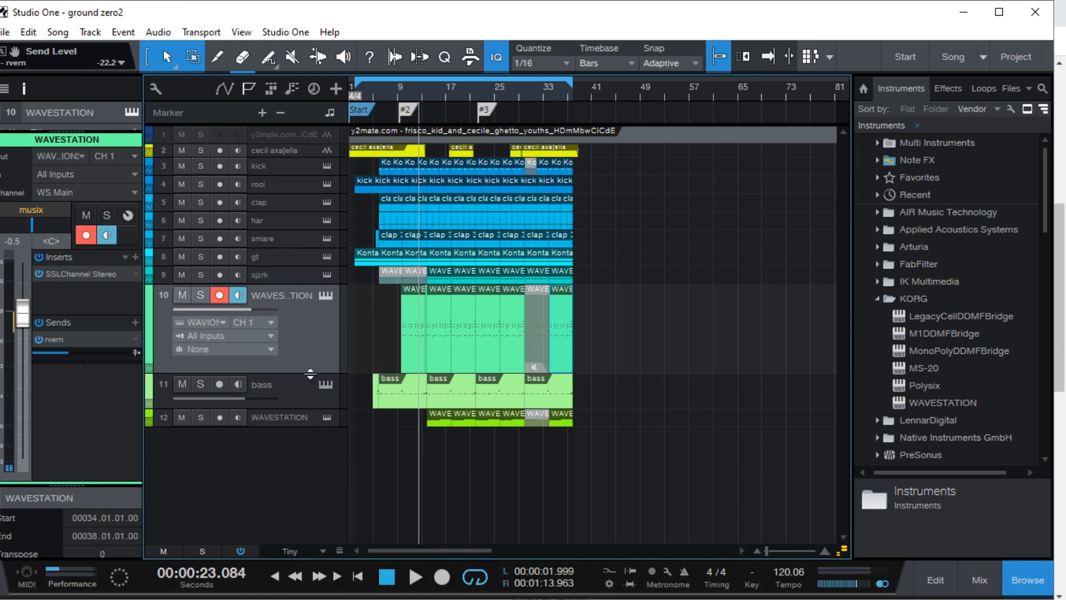
Reduce the height of WAVESTATION track 10 and replay the song from near its start to about 21 seconds
left_click_drag(310, 373, 310, 356)
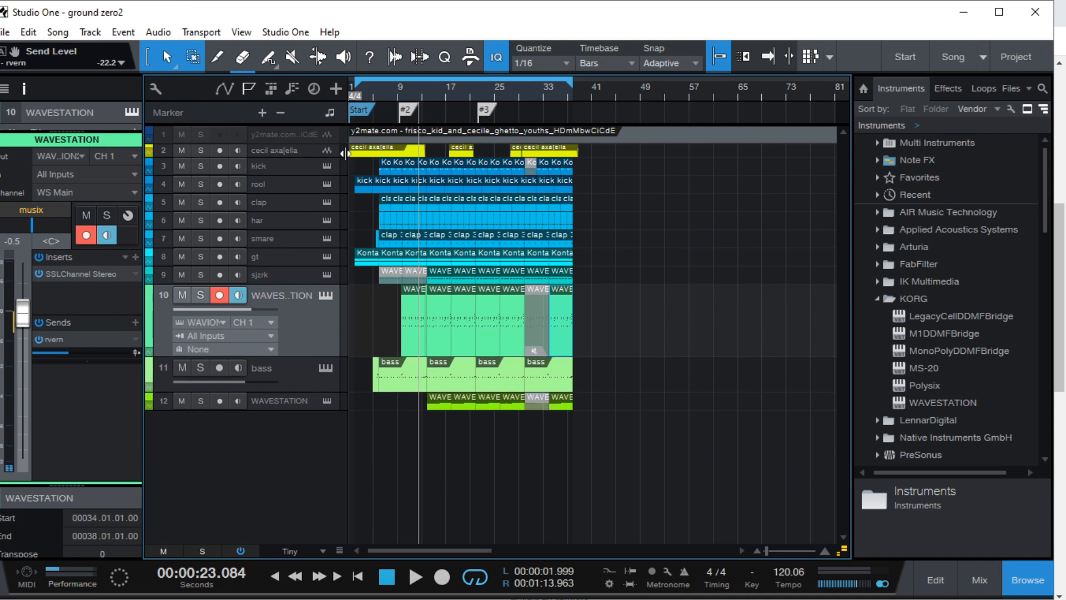
left_click(360, 91)
key("space")
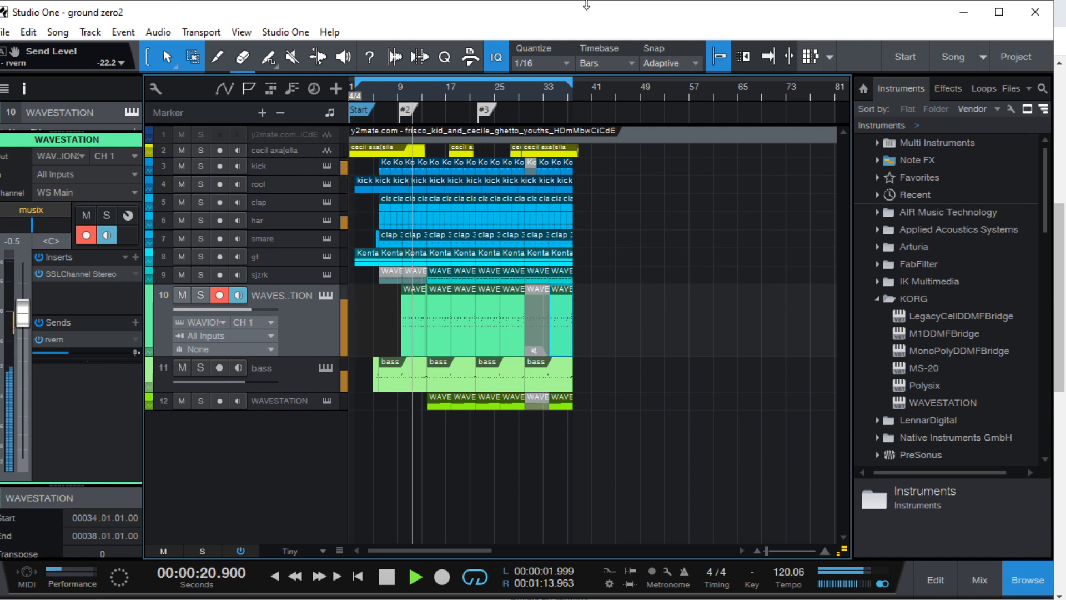
key("space")
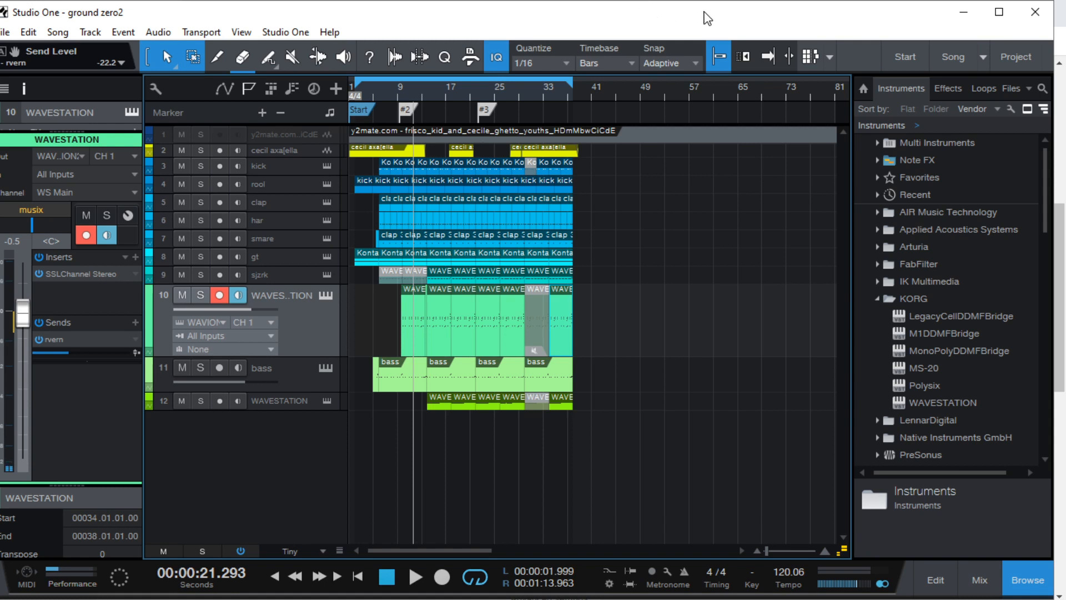
Switch to the YouTube Live Dashboard in Chrome and review the stream preview and live chat
mouse_move(478, 594)
left_click(298, 594)
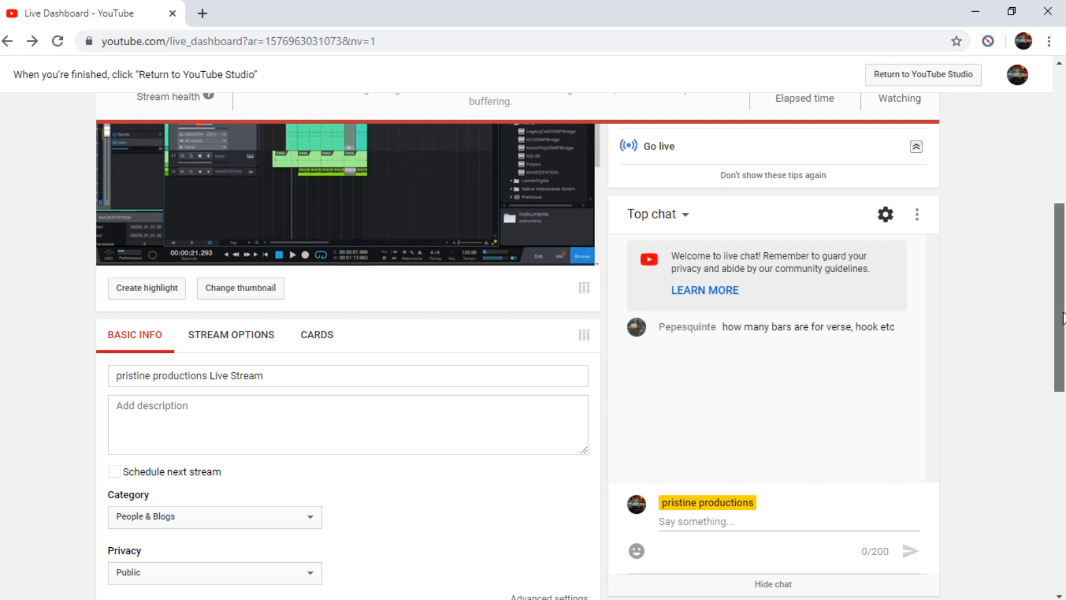
left_click_drag(1061, 309, 1062, 263)
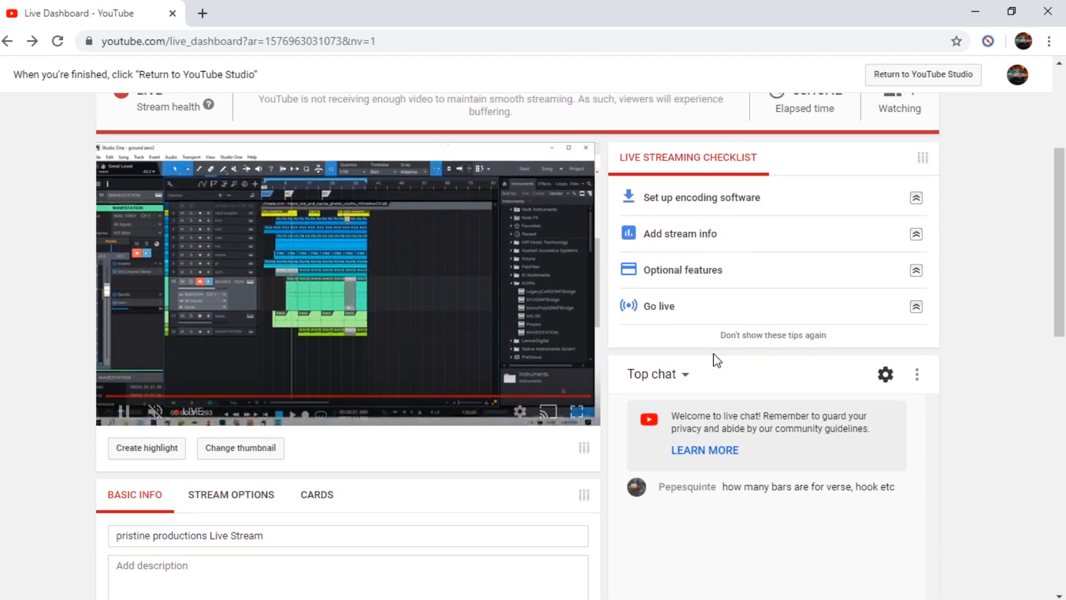
Read the viewer's question about verse and hook bars in the YouTube live chat
scroll(963, 381, "down", 4)
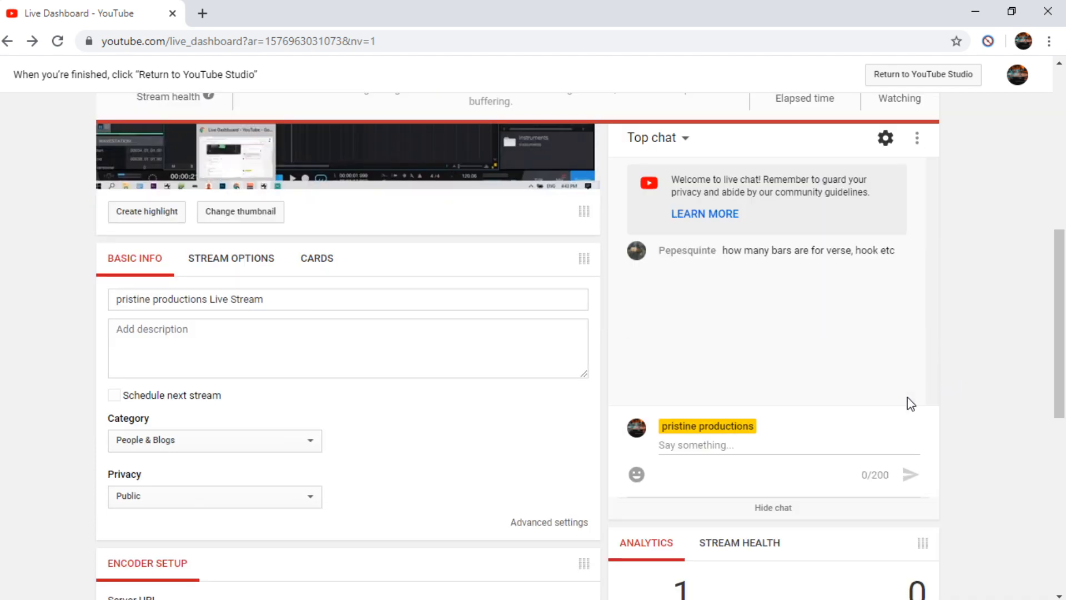
scroll(955, 335, "up", 1)
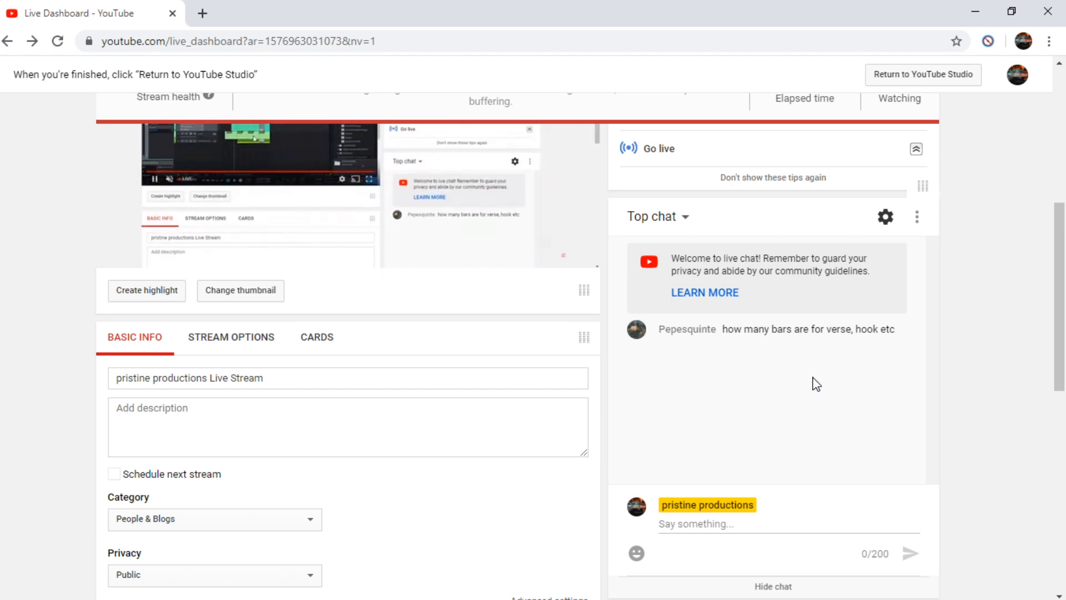
mouse_move(742, 342)
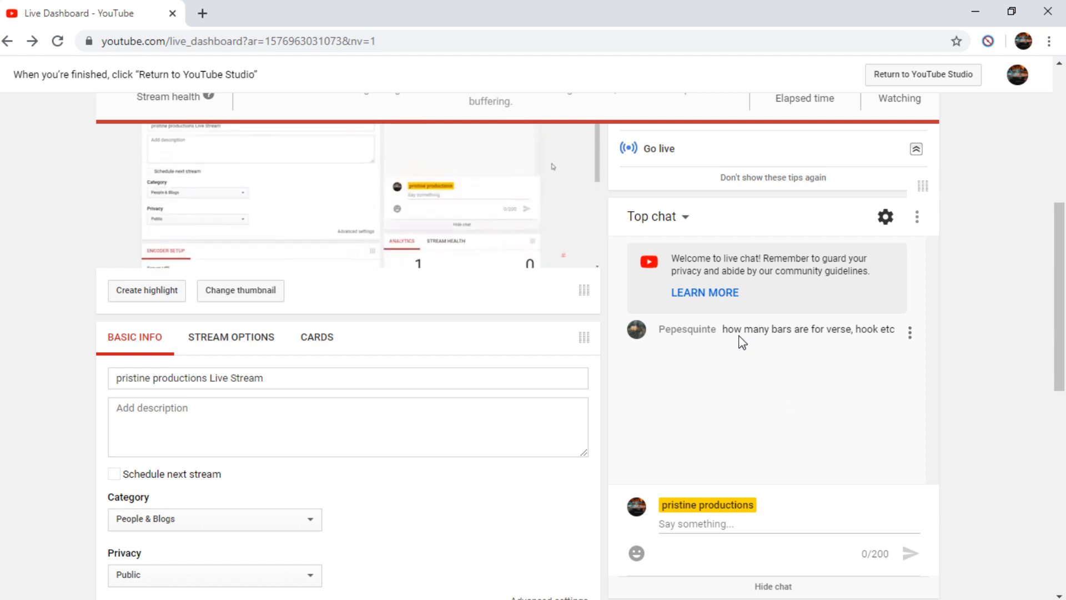
Switch to Studio One and play the mix with WAVESTATION track 10 and gt track 8 muted, checking the console's bus channels
left_click(359, 592)
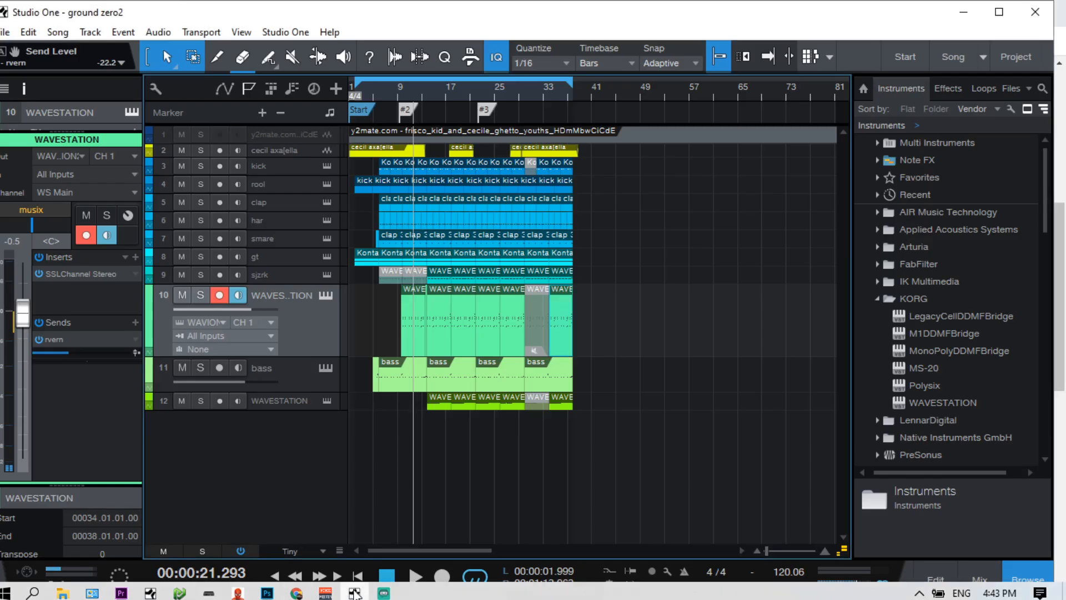
left_click(183, 294)
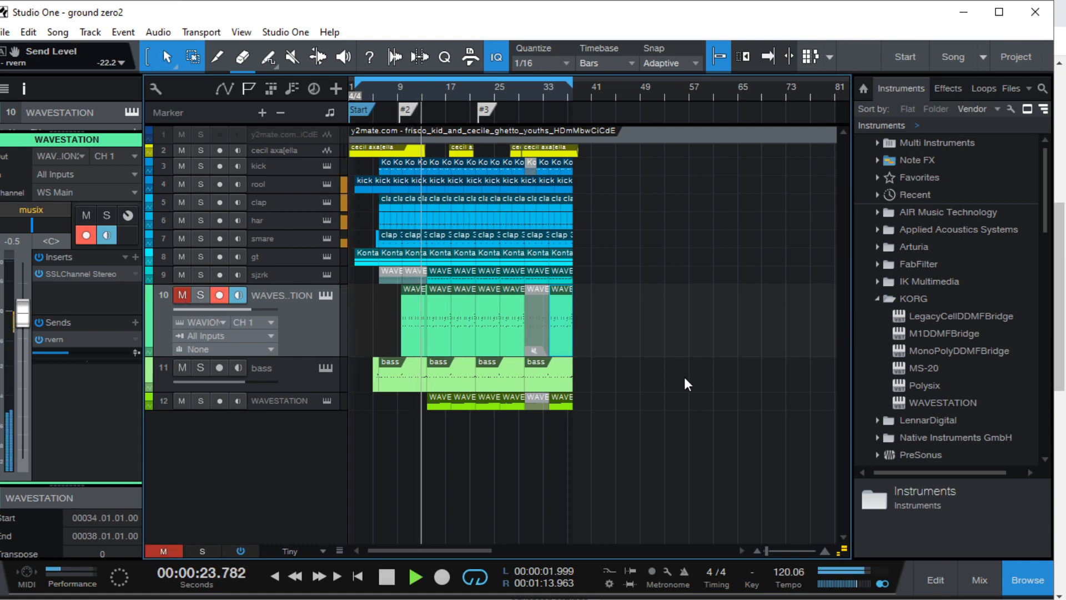
left_click(980, 580)
left_click_drag(769, 566, 902, 564)
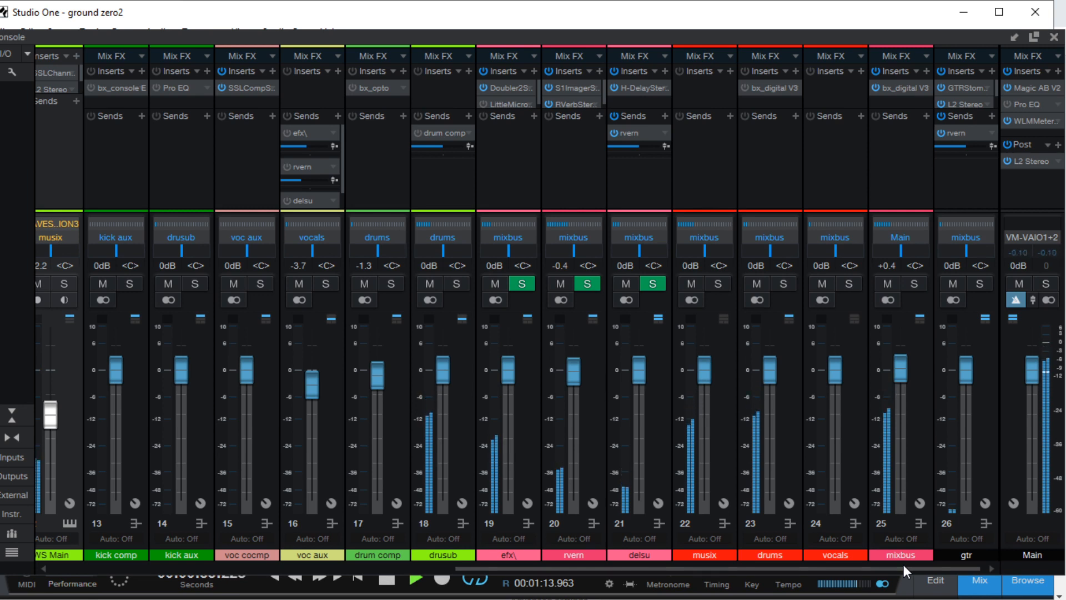
left_click(1054, 37)
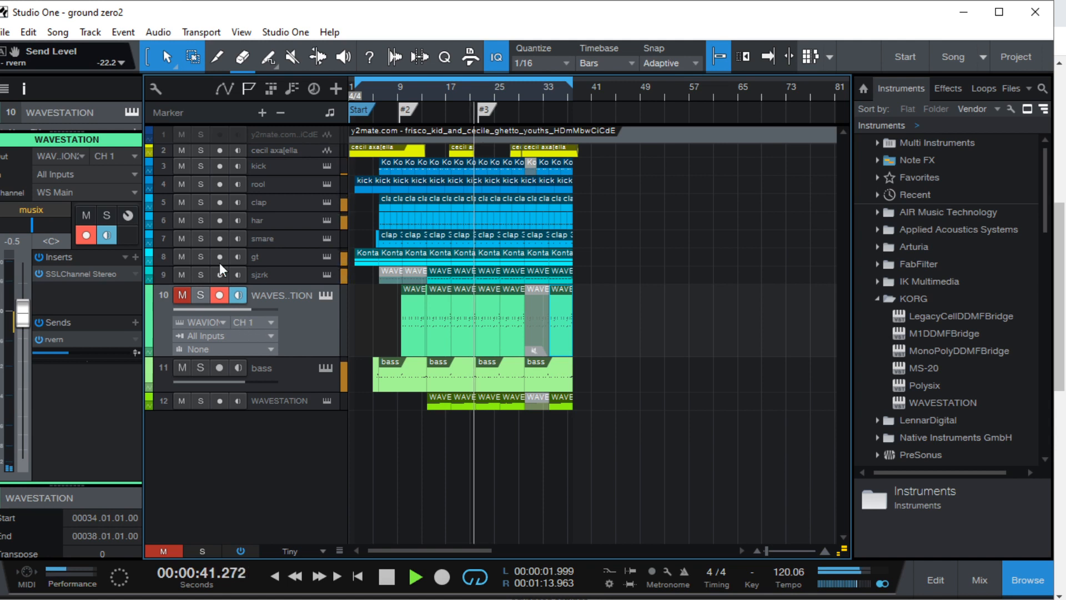
left_click(180, 257)
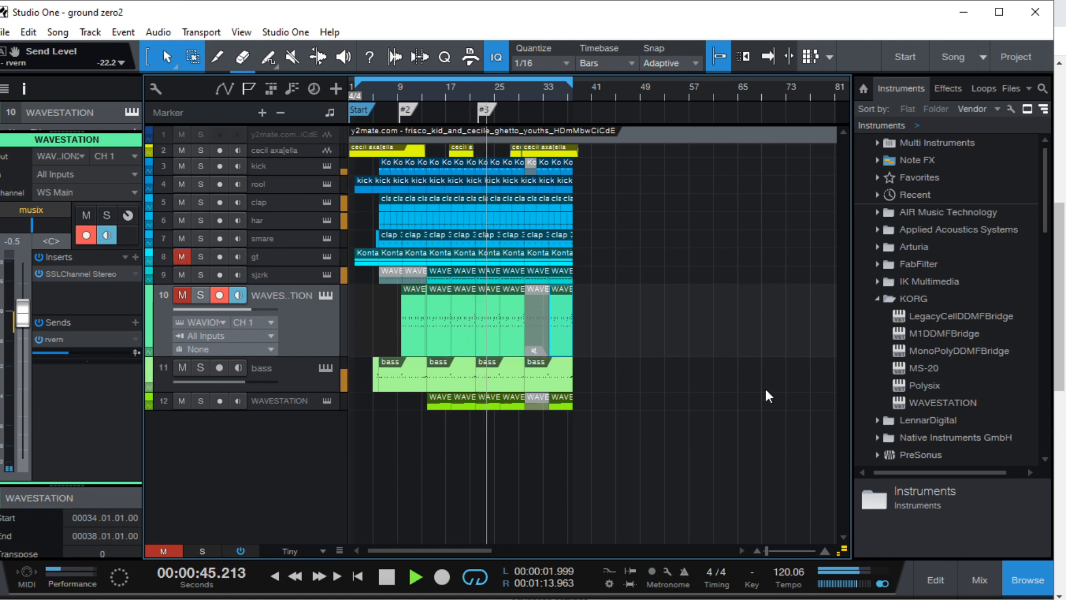
Switch off the WLMMeter insert on the Main channel and enlarge the console's insert and send area
left_click(975, 575)
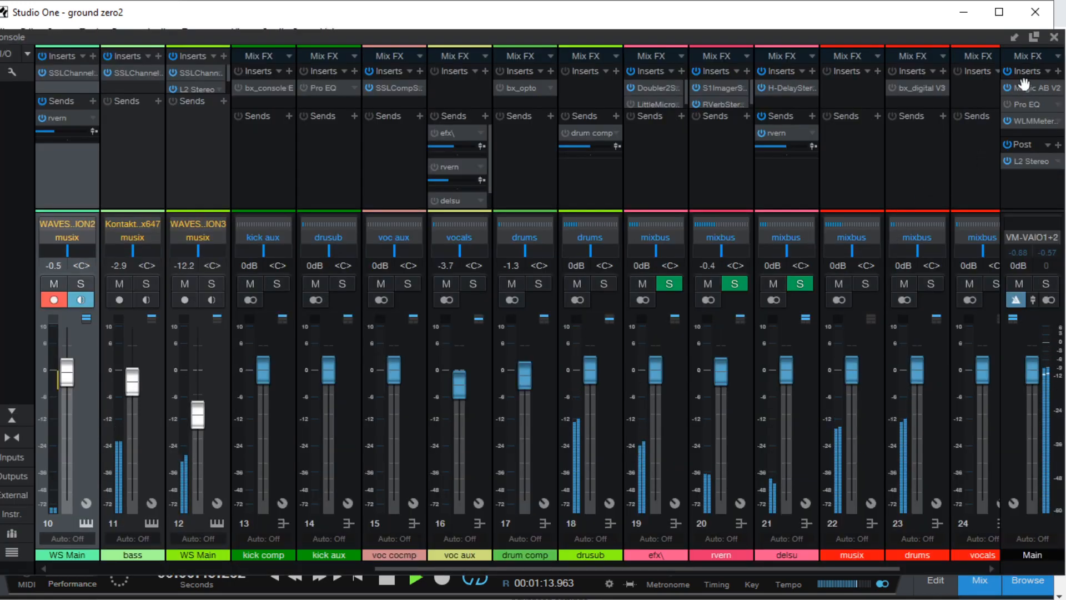
left_click(1006, 119)
left_click_drag(630, 210, 630, 239)
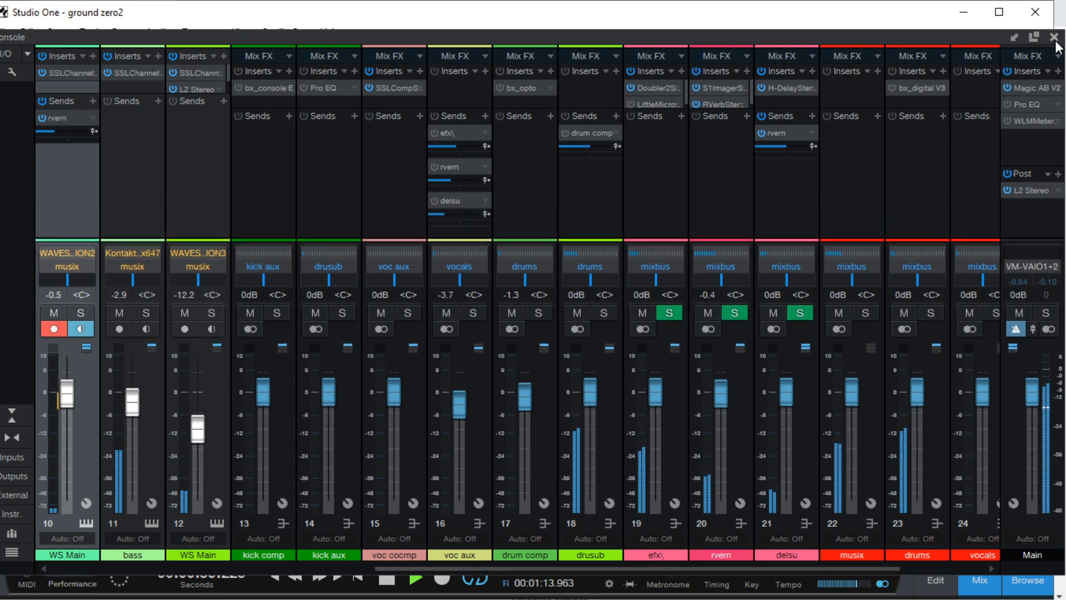
left_click(1054, 38)
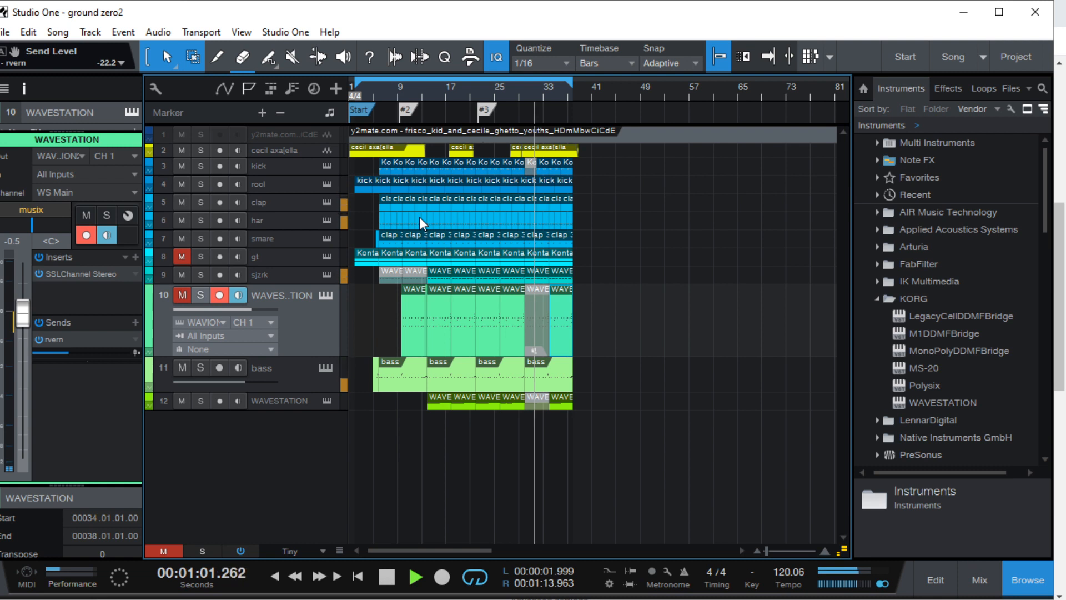
Stop playback with the playhead returned to about 8 seconds, and increase the height of the cecil axa[ella track 2
key("space")
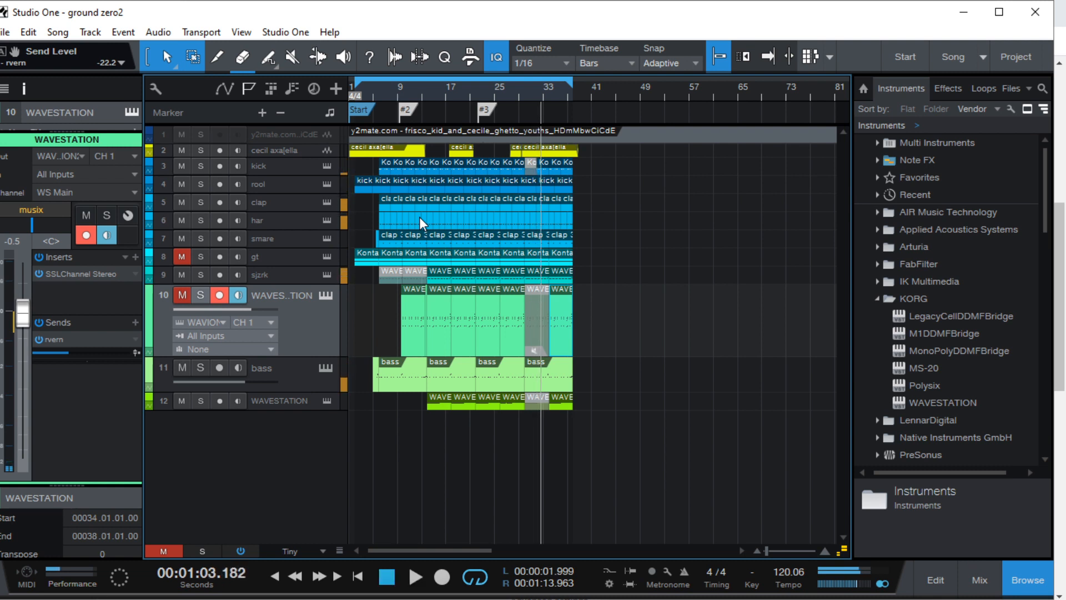
left_click(373, 92)
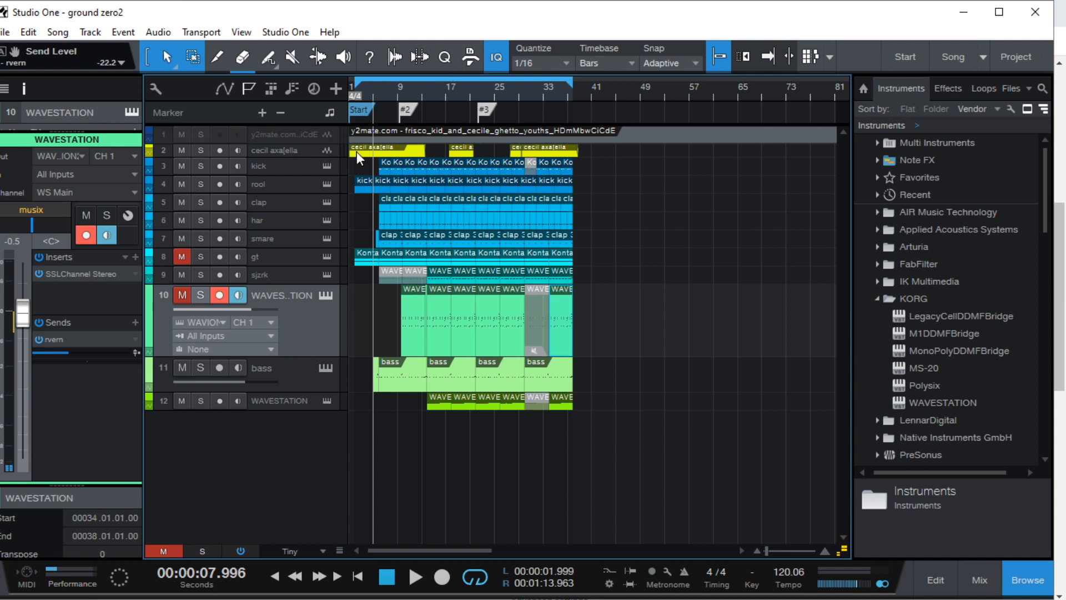
left_click_drag(314, 160, 316, 191)
Select the kick, rool, gt and WAVESTATION tracks in turn, and clear the mutes on gt and WAVESTATION track 10
left_click(294, 199)
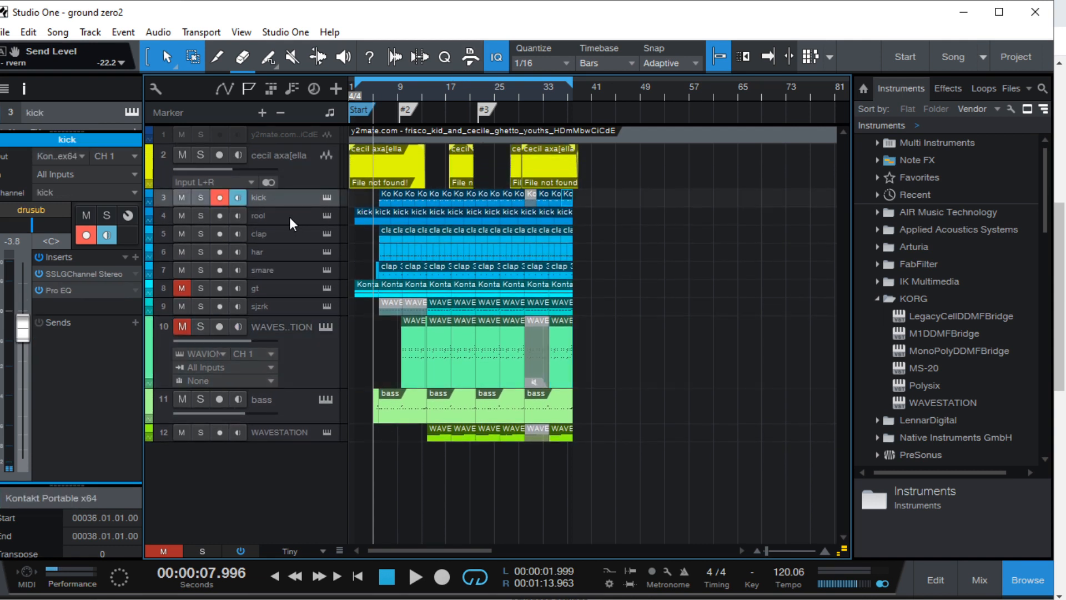
left_click(289, 217)
left_click(285, 289)
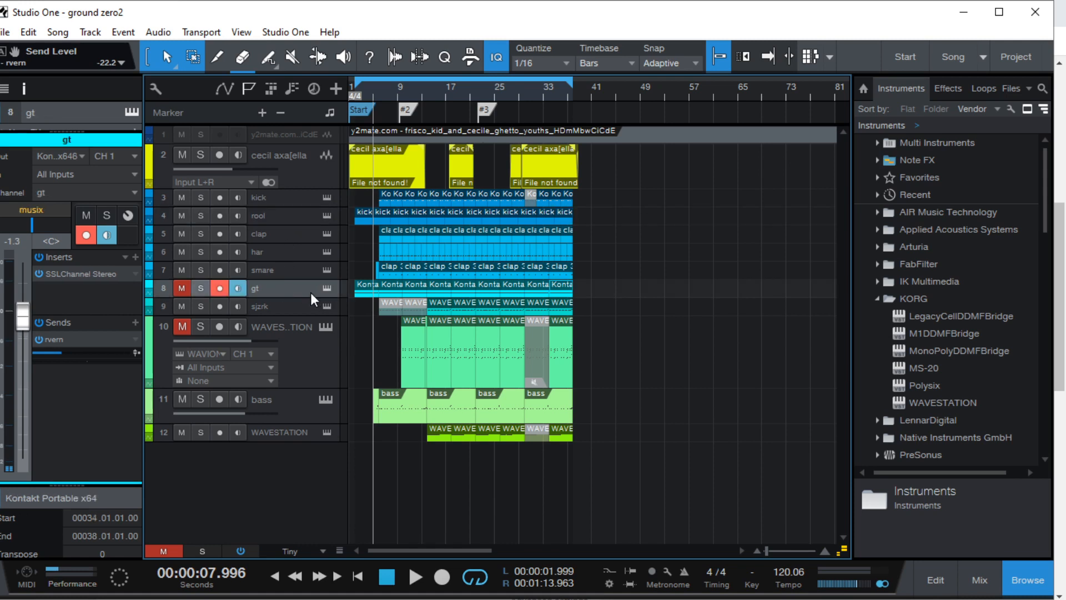
left_click(305, 358)
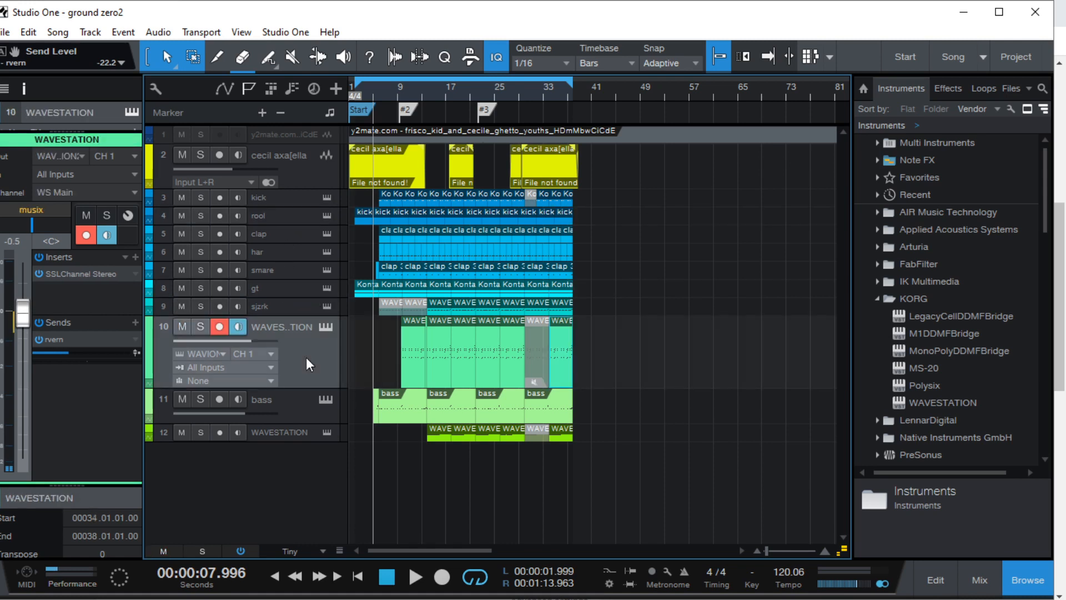
Inspect the SSLChannel Stereo insert on WAVESTATION track 10, close it and select gt track 8
left_click(86, 274)
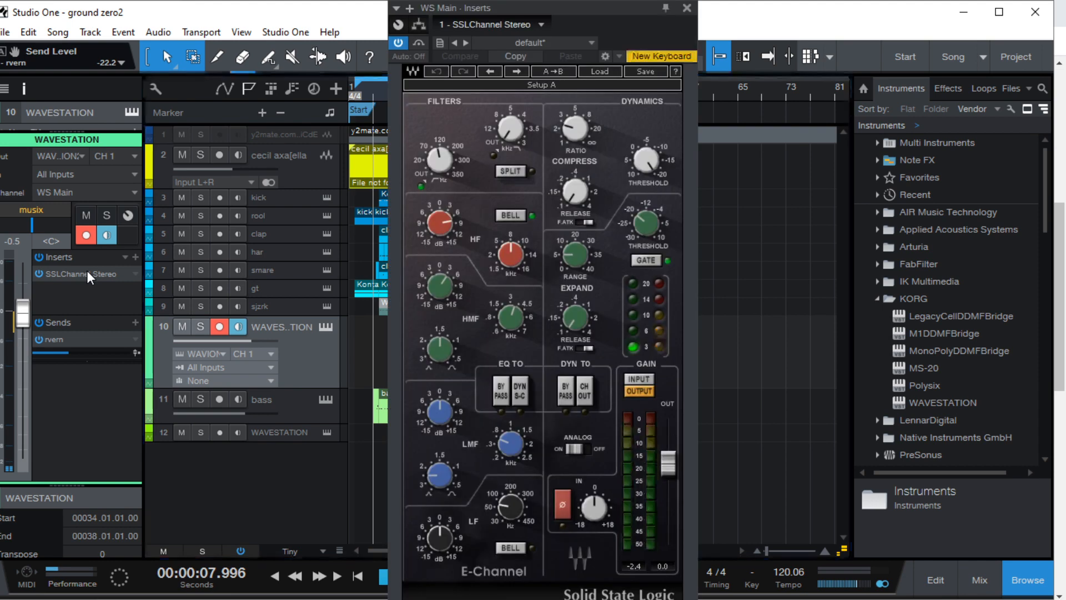
left_click(687, 8)
left_click(284, 292)
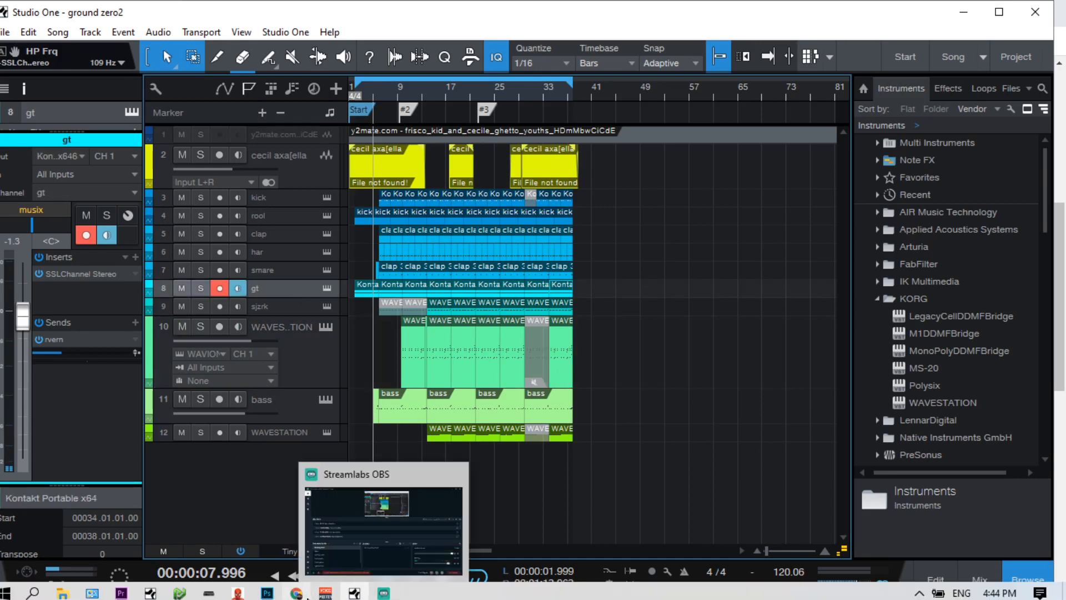
Switch to the YouTube Live Dashboard in Chrome and check the live chat and stream status for new activity
left_click(300, 522)
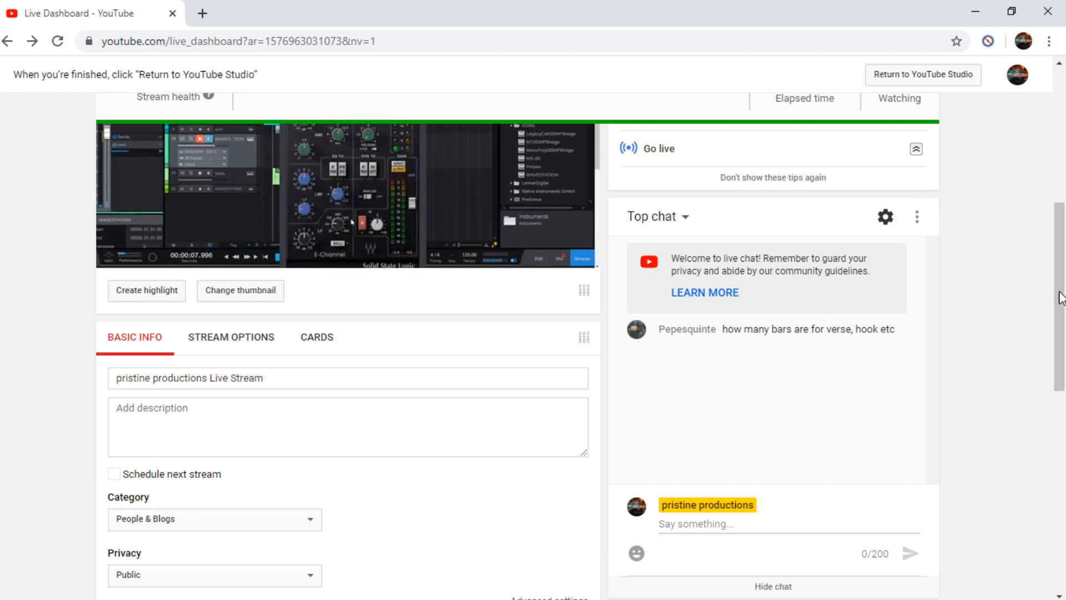
mouse_move(1061, 309)
left_mouse_down()
mouse_move(1062, 261)
mouse_move(1063, 302)
left_mouse_up()
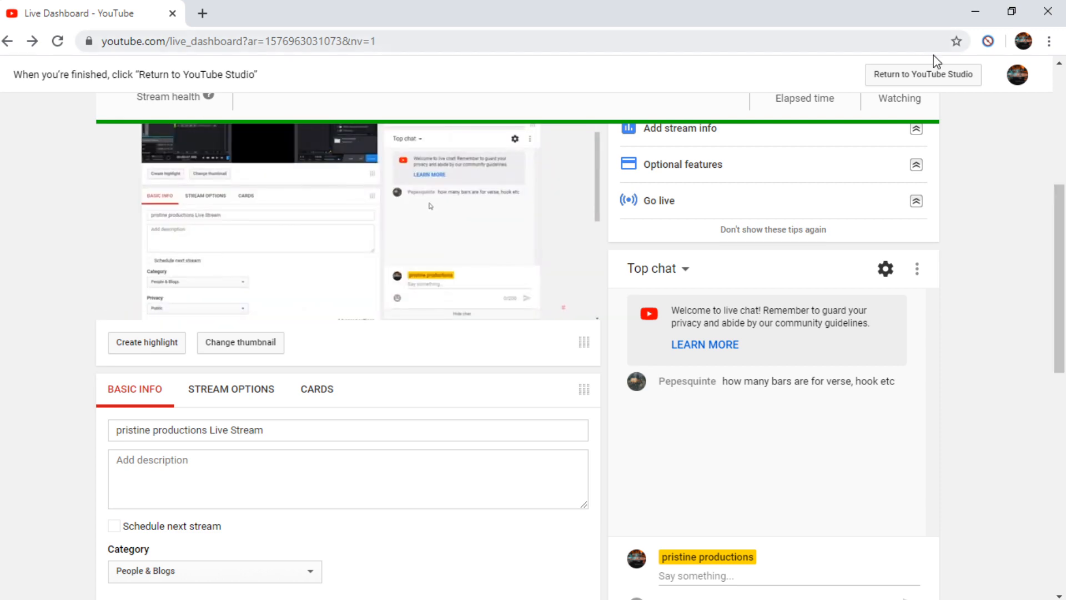
scroll(951, 178, "up", 6)
scroll(953, 180, "down", 4)
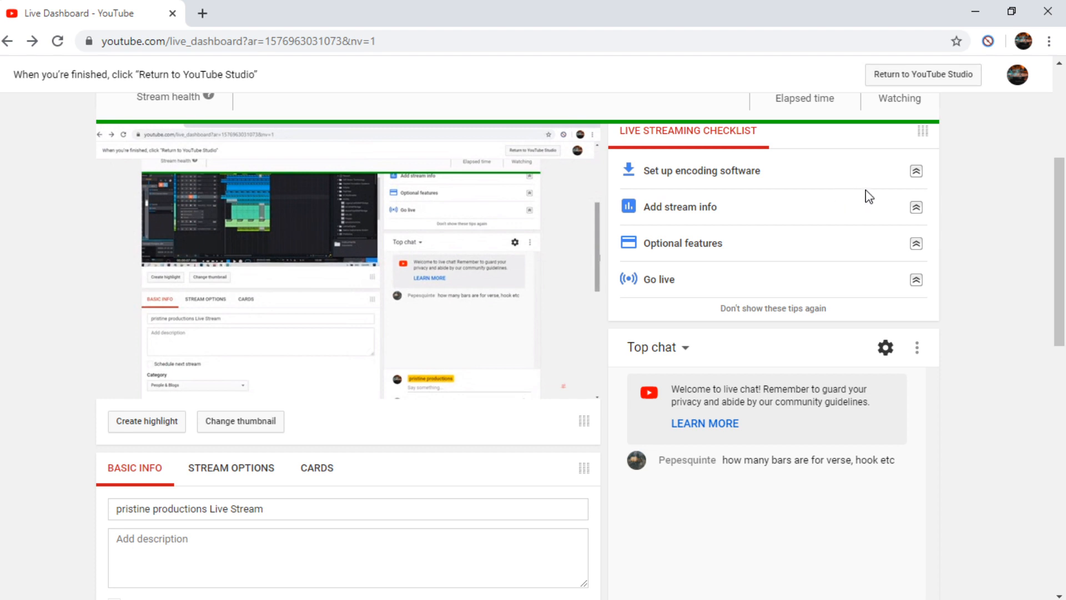
Shrink the dashboard's browser window and place it beside the Studio One arrangement, scrolled to the encoder setup
left_click(1011, 12)
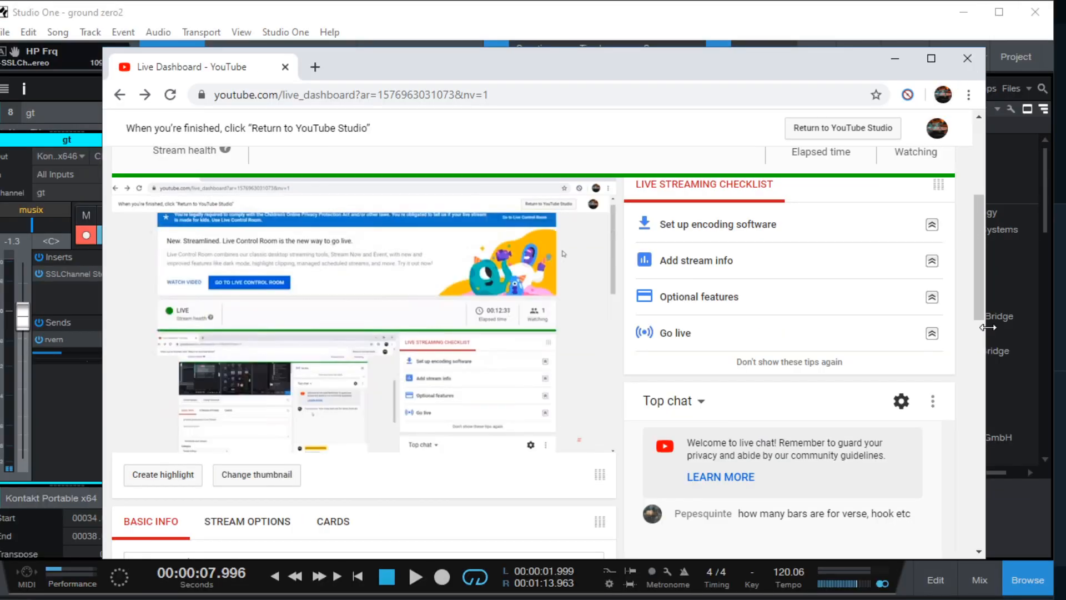
left_click_drag(986, 375, 916, 376)
left_click_drag(101, 349, 517, 349)
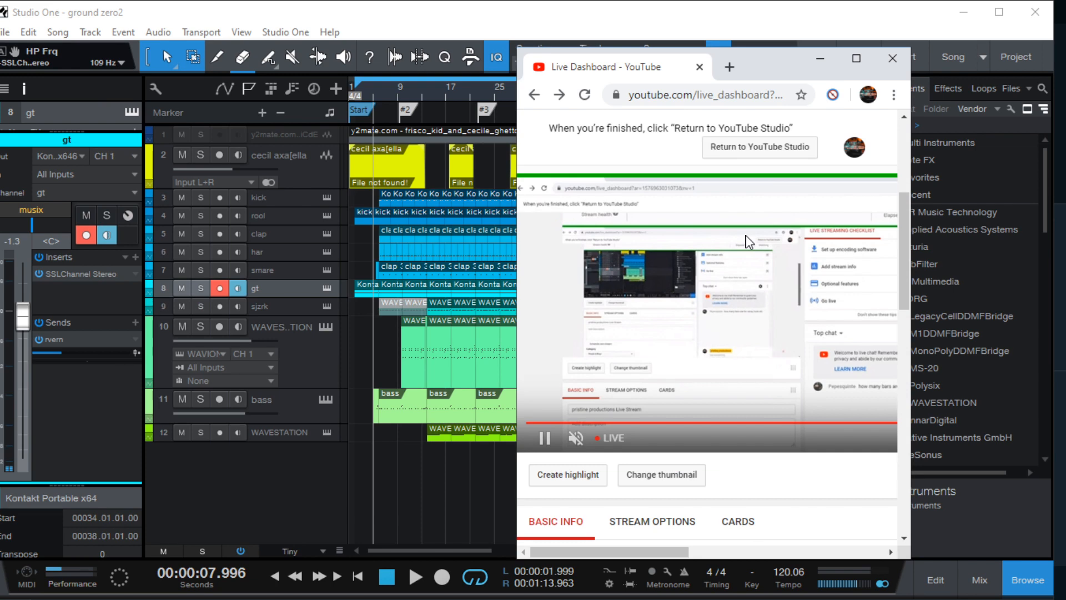
left_click_drag(778, 56, 911, 56)
left_click_drag(1037, 282, 1050, 401)
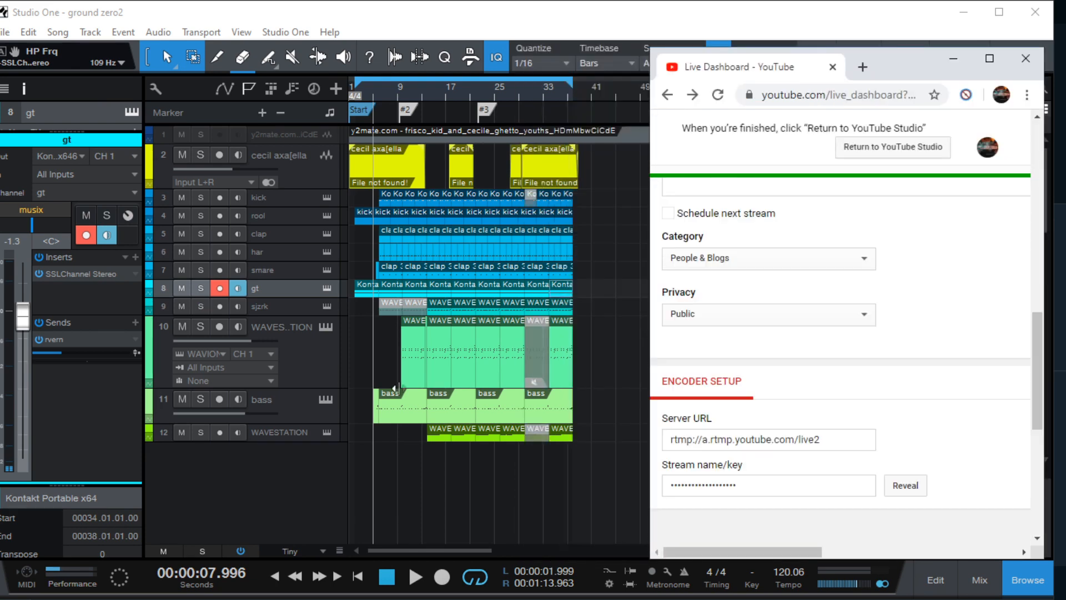
Return to Studio One, select the kick track, and view its Kontakt Portable instrument before closing it
left_click(295, 198)
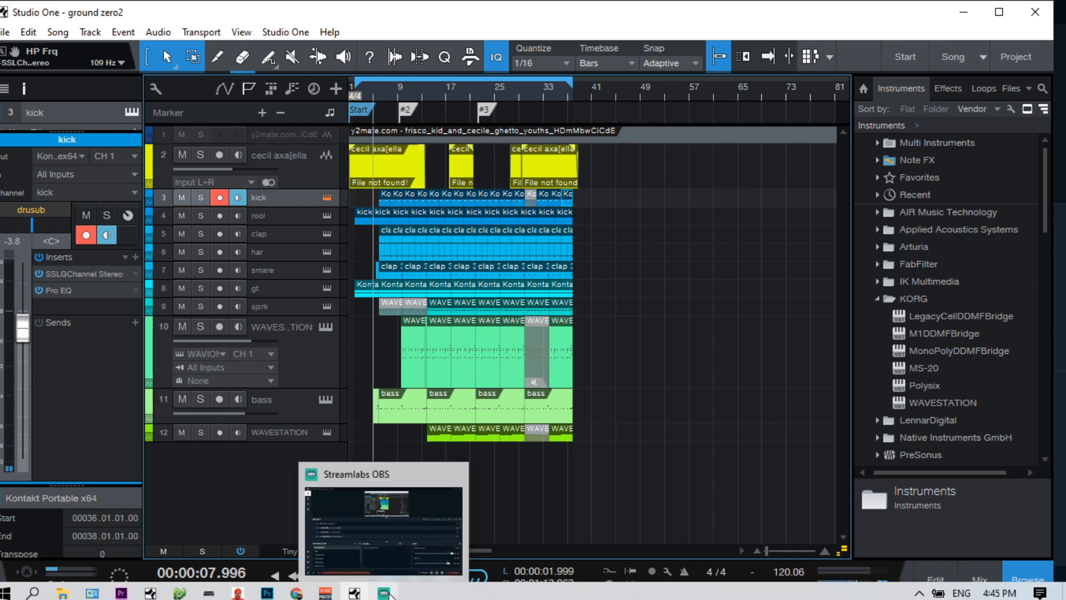
key("F11")
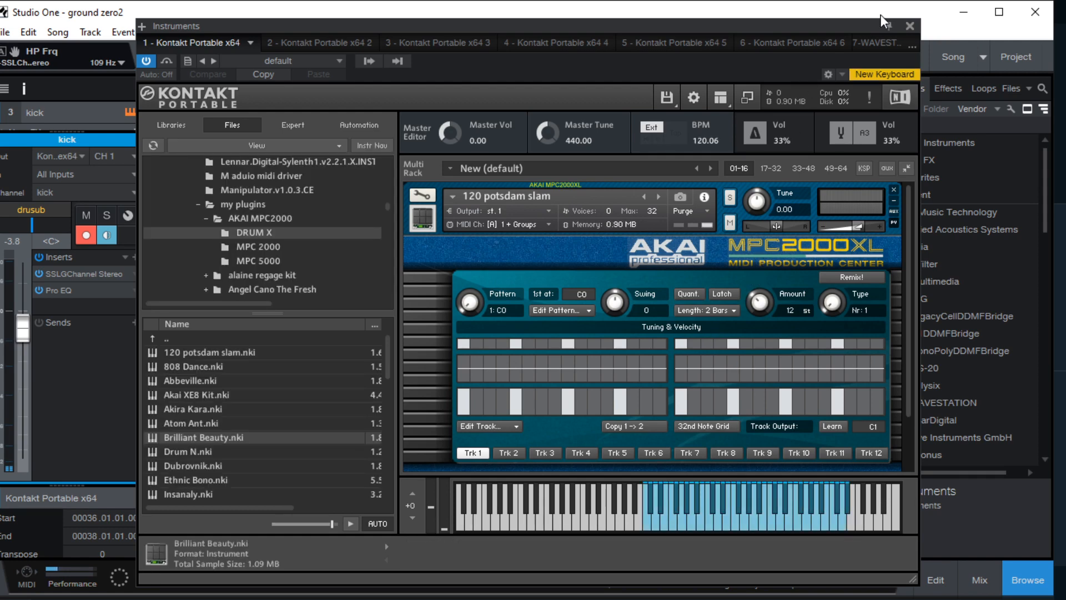
left_click(908, 27)
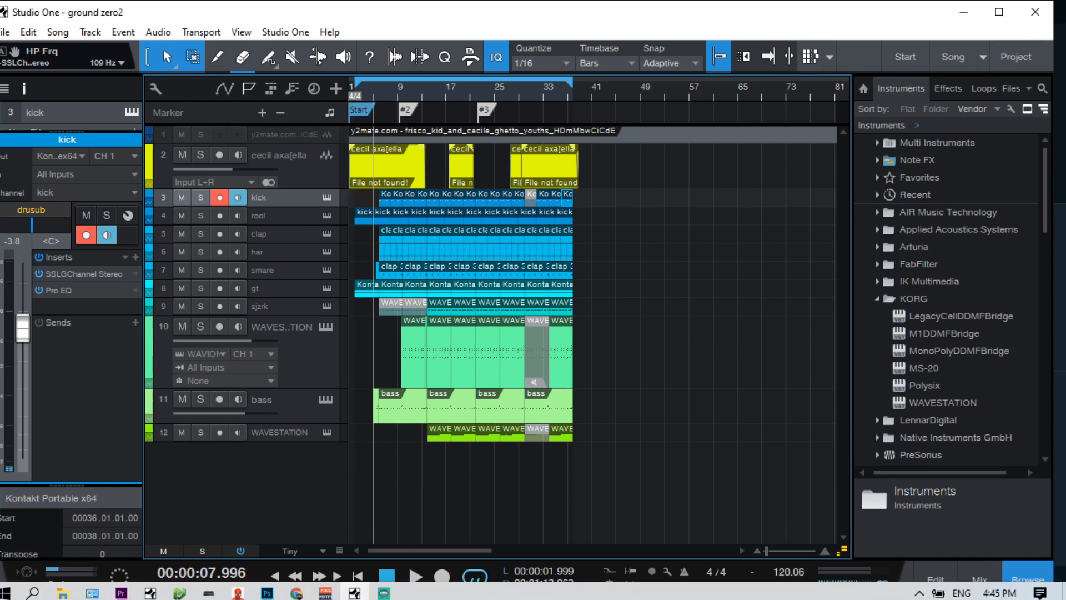
Switch back to the YouTube Live Dashboard and examine its chat box, viewer analytics and share section
left_click(296, 593)
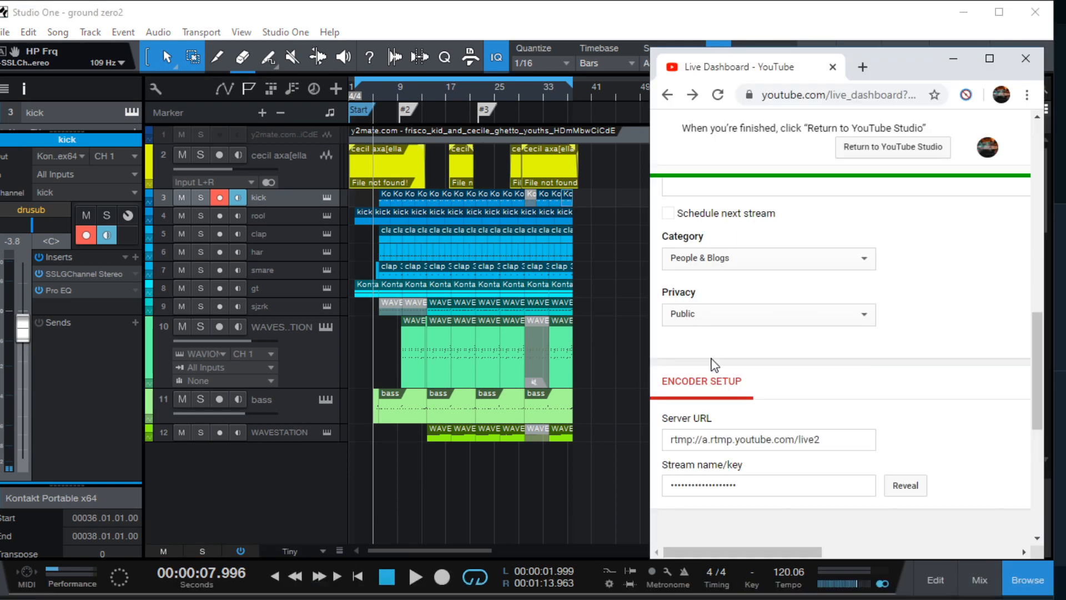
left_click_drag(801, 550, 1031, 549)
mouse_move(1040, 351)
left_mouse_down()
mouse_move(1039, 438)
mouse_move(1039, 364)
left_mouse_up()
scroll(774, 340, "down", 6)
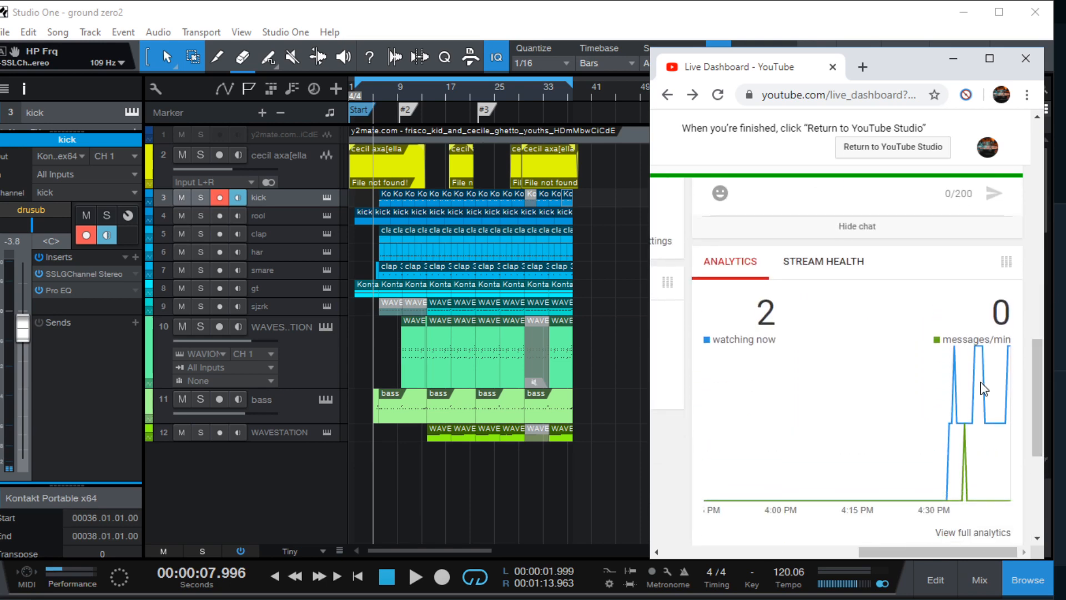
scroll(774, 340, "up", 5)
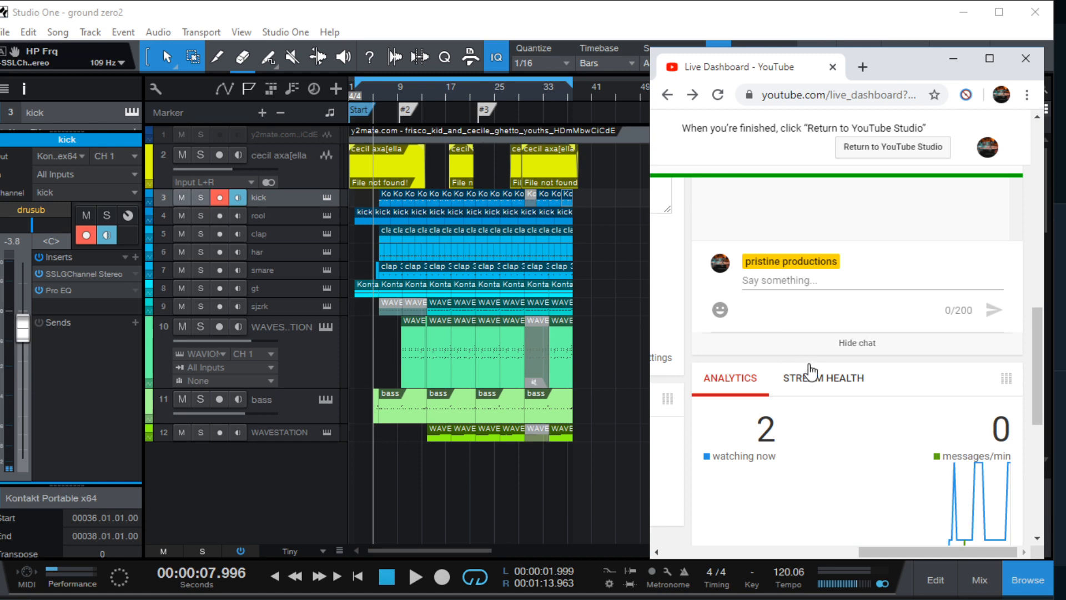
scroll(816, 386, "down", 4)
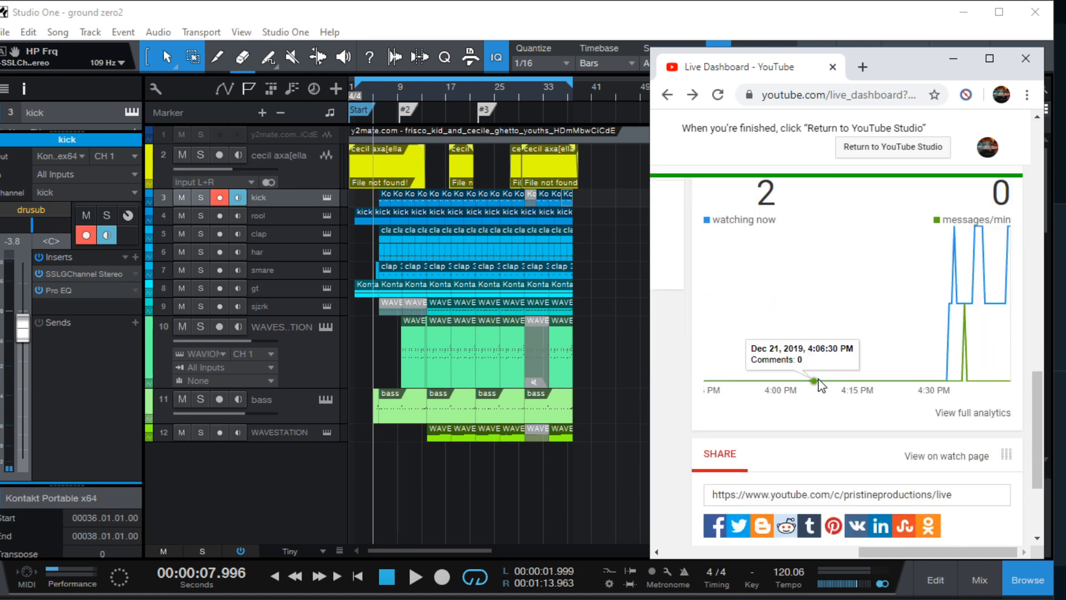
scroll(820, 383, "down", 3)
scroll(822, 383, "up", 8)
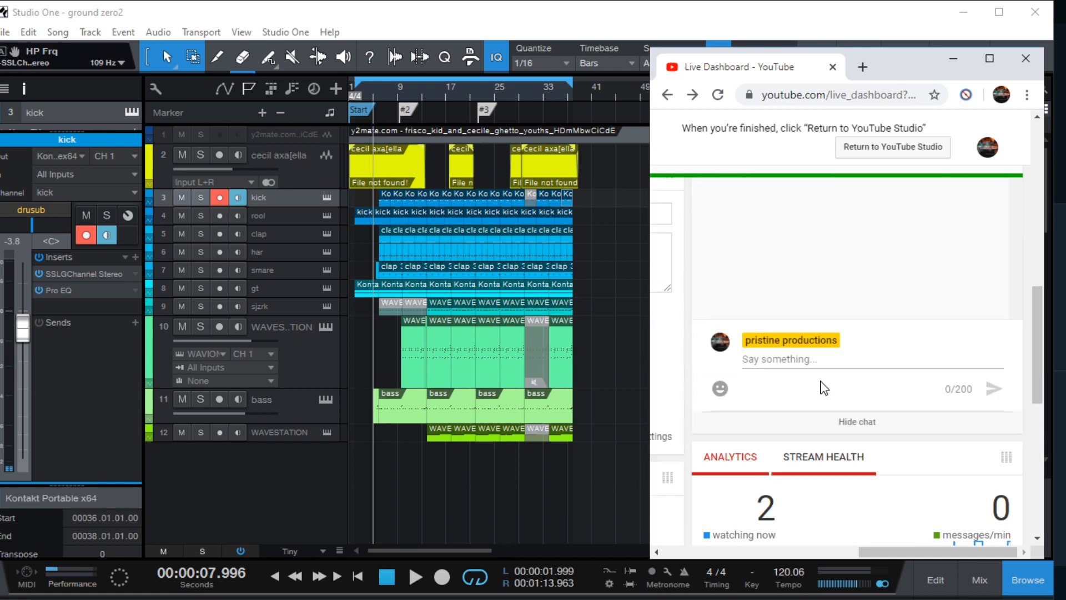
scroll(823, 387, "down", 3)
scroll(823, 387, "down", 4)
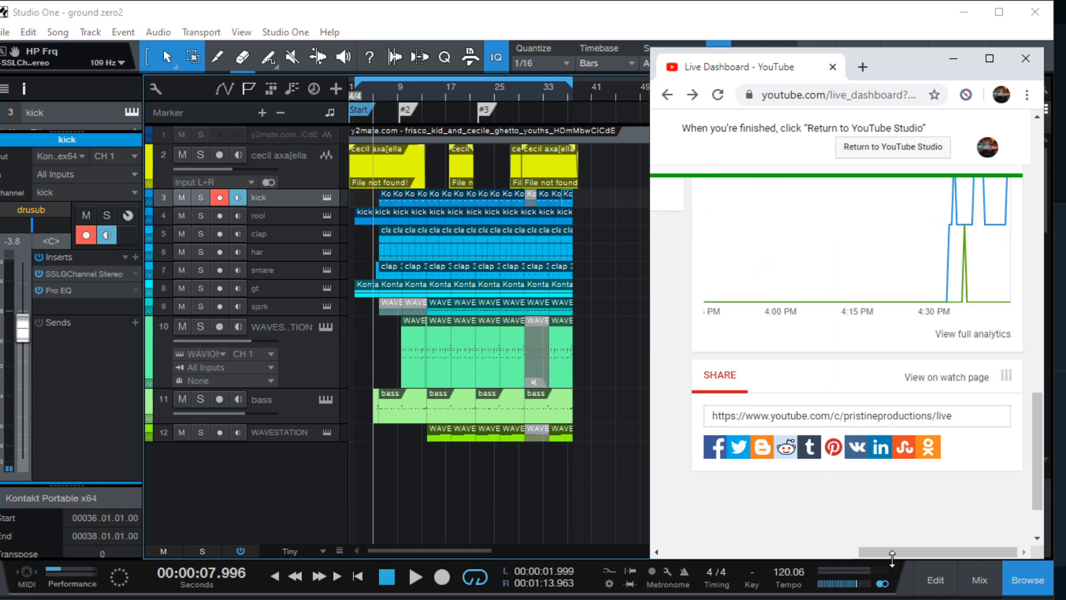
mouse_move(928, 554)
left_mouse_down()
mouse_move(809, 552)
mouse_move(859, 550)
left_mouse_up()
scroll(872, 477, "up", 3)
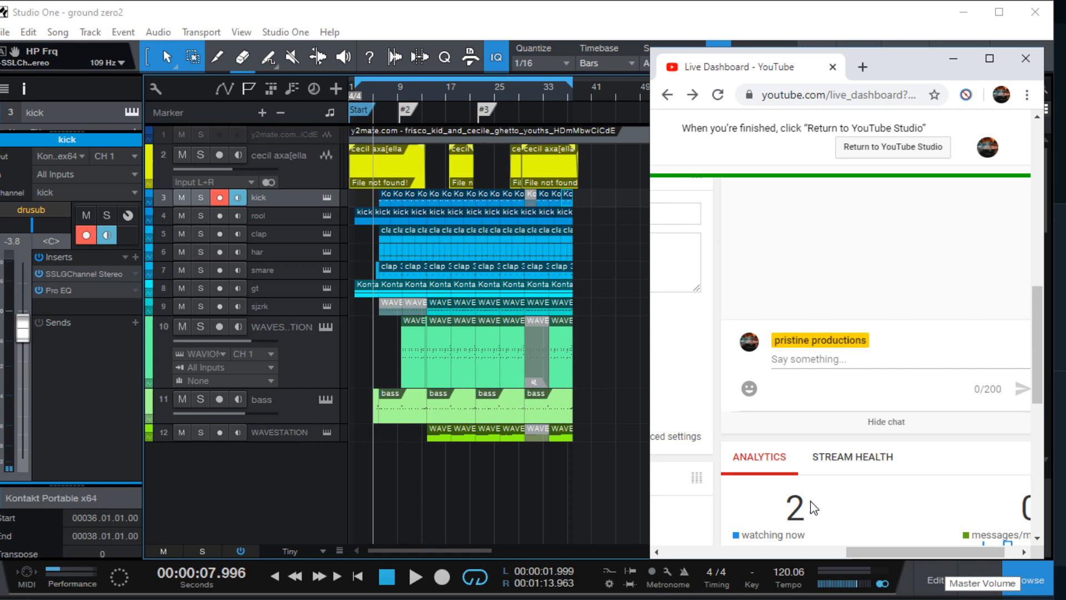
Maximize the dashboard's browser window and show the analytics graph and share links
left_click(990, 58)
scroll(1014, 348, "down", 5)
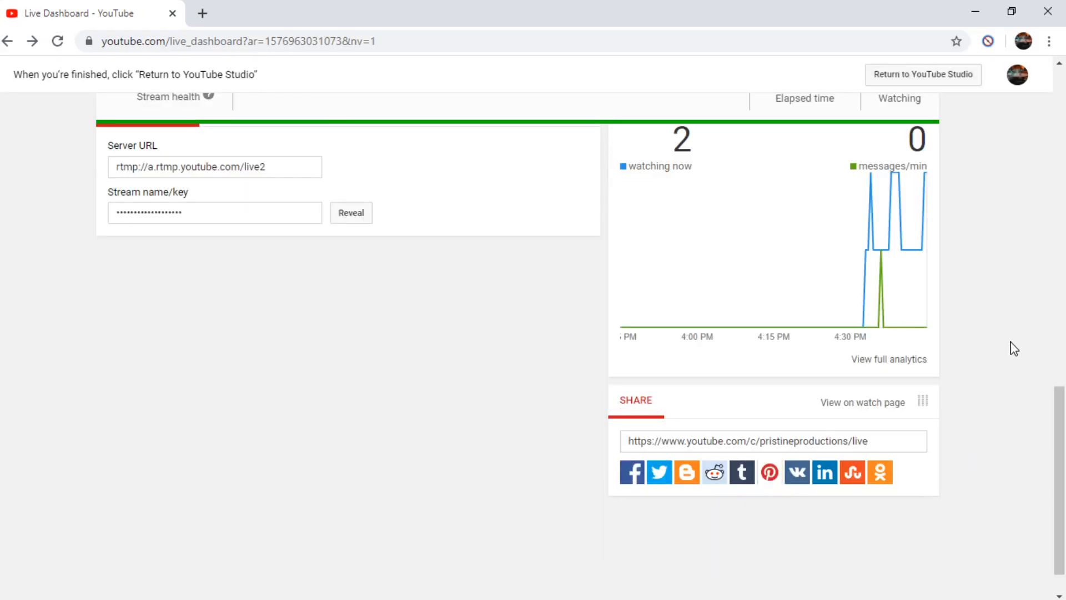
Examine the viewer's question in the live chat and the streaming checklist on the dashboard
scroll(994, 353, "up", 4)
scroll(966, 366, "down", 1)
scroll(888, 375, "up", 5)
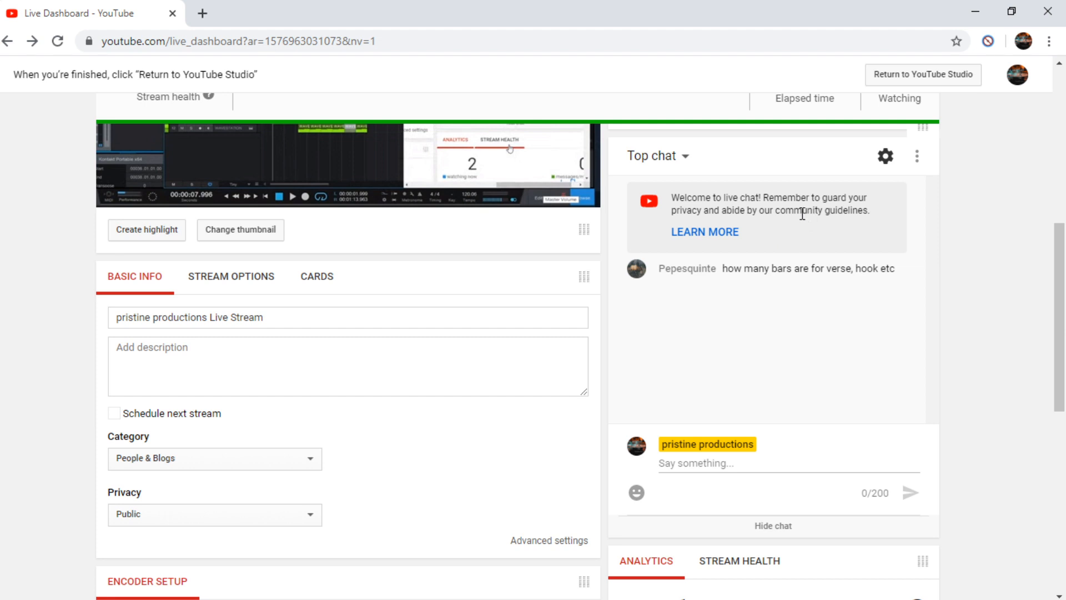
scroll(1054, 245, "up", 3)
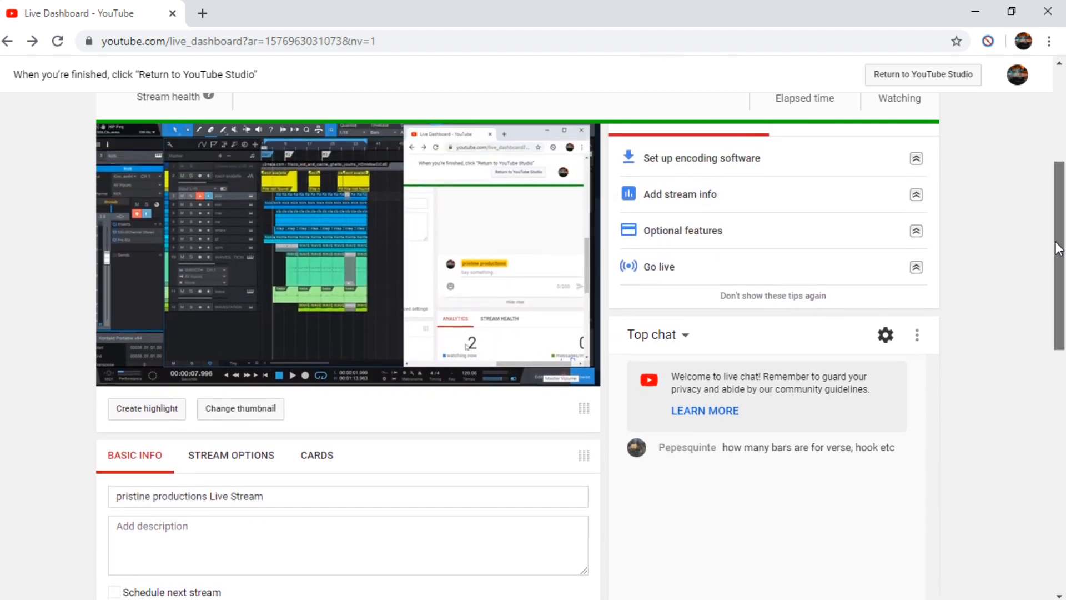
scroll(1057, 244, "up", 1)
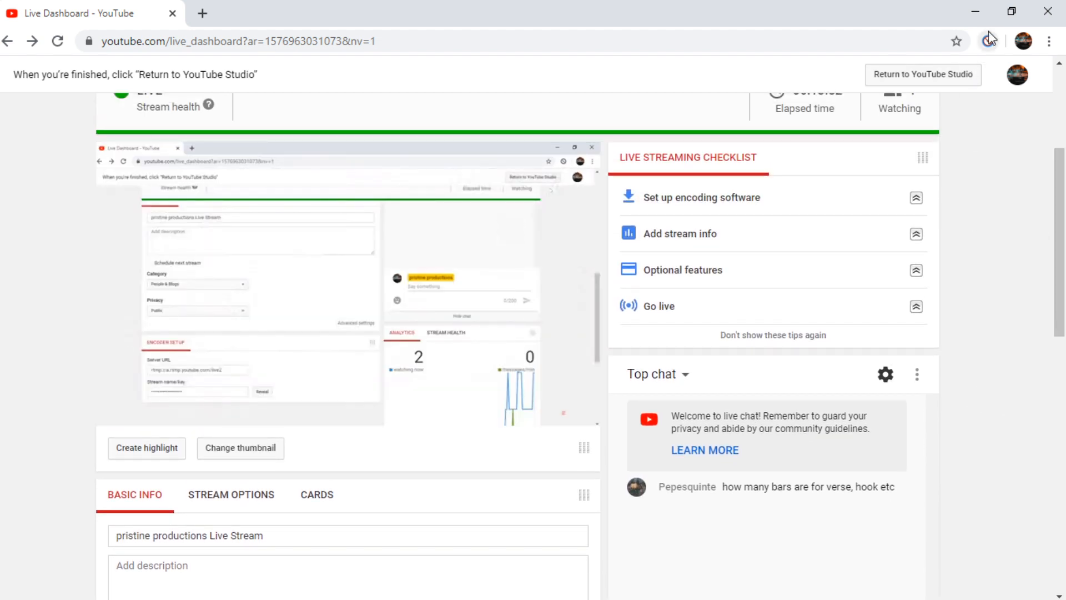
Restore the dashboard's browser window to its smaller size and show the chat entry box and viewer analytics
left_click(1011, 12)
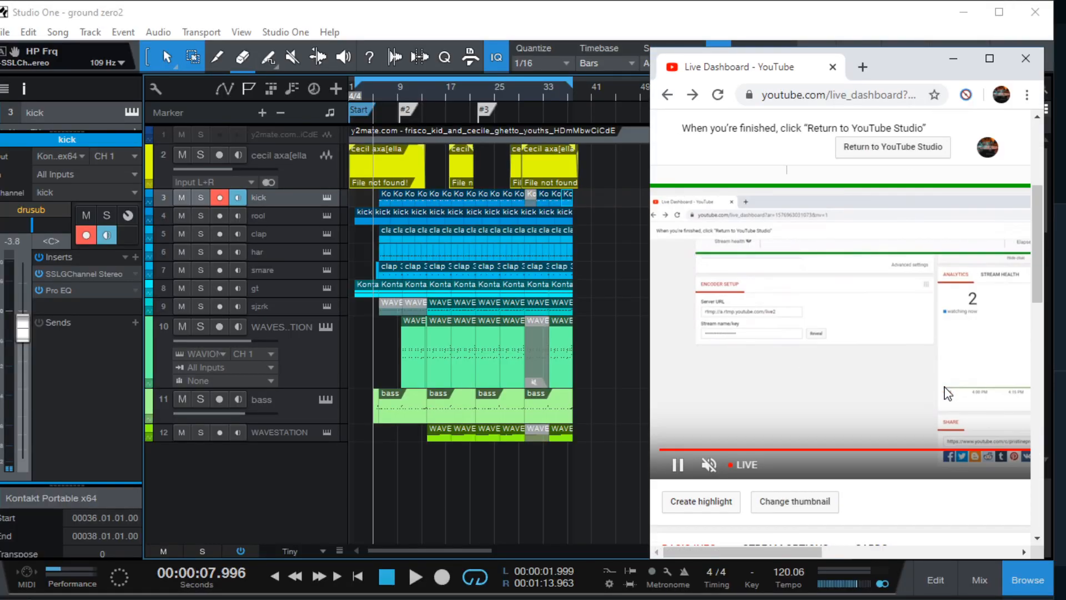
scroll(947, 393, "down", 5)
scroll(948, 393, "up", 2)
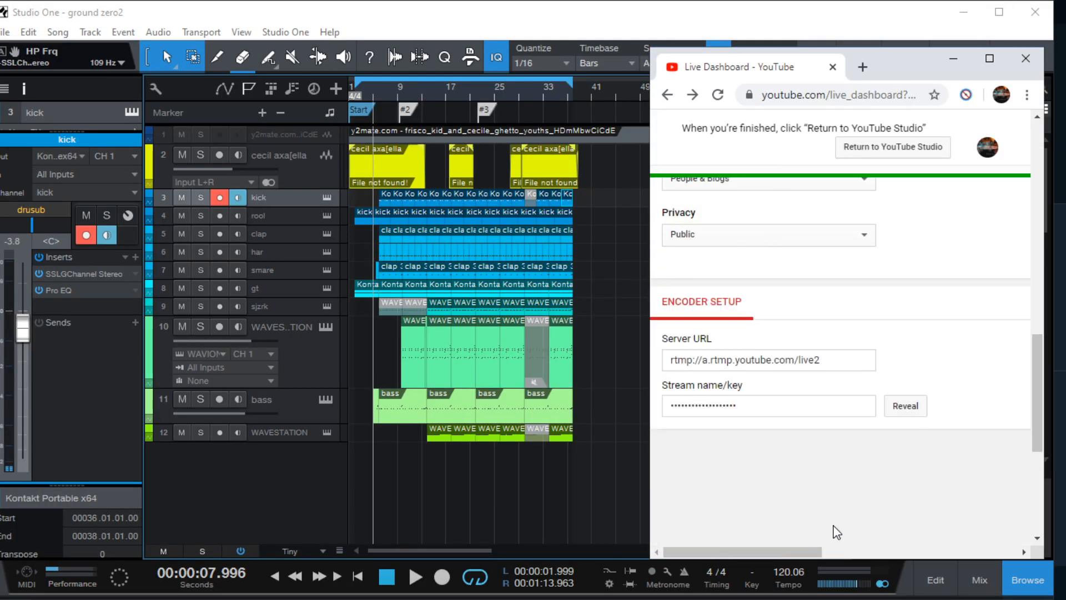
left_click_drag(791, 552, 1032, 528)
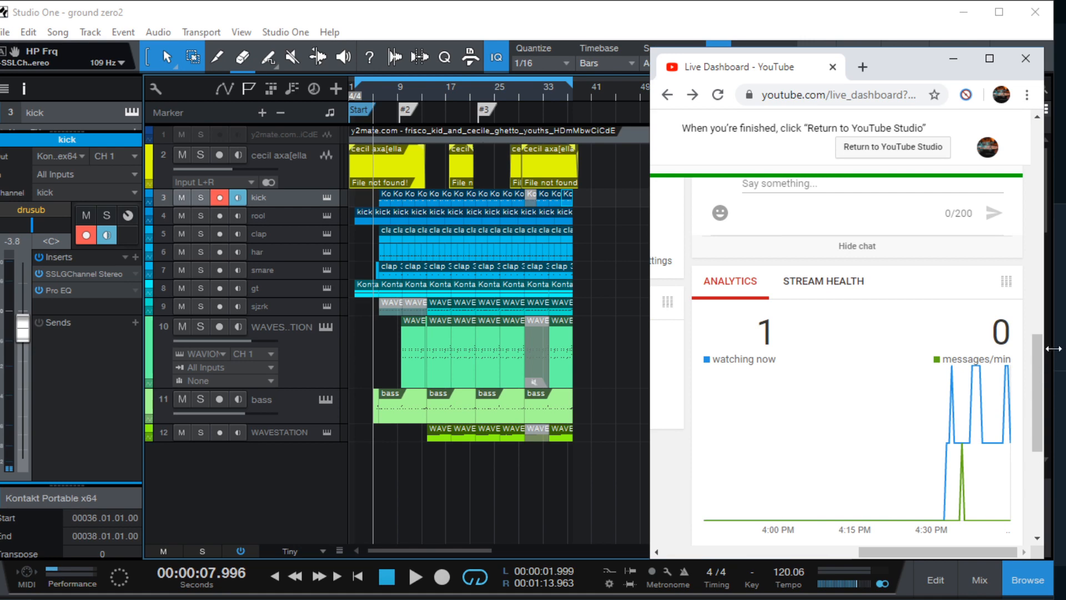
left_click_drag(1036, 374, 1036, 351)
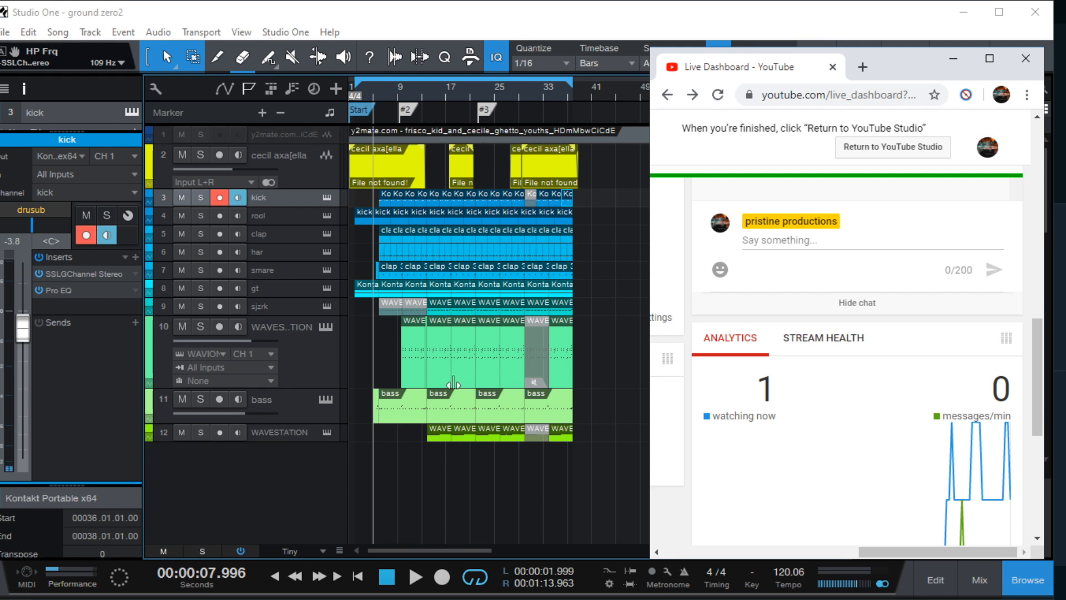
Return to Studio One, solo the WAVESTATION track 10, and play the song from about bar 11
left_click(328, 371)
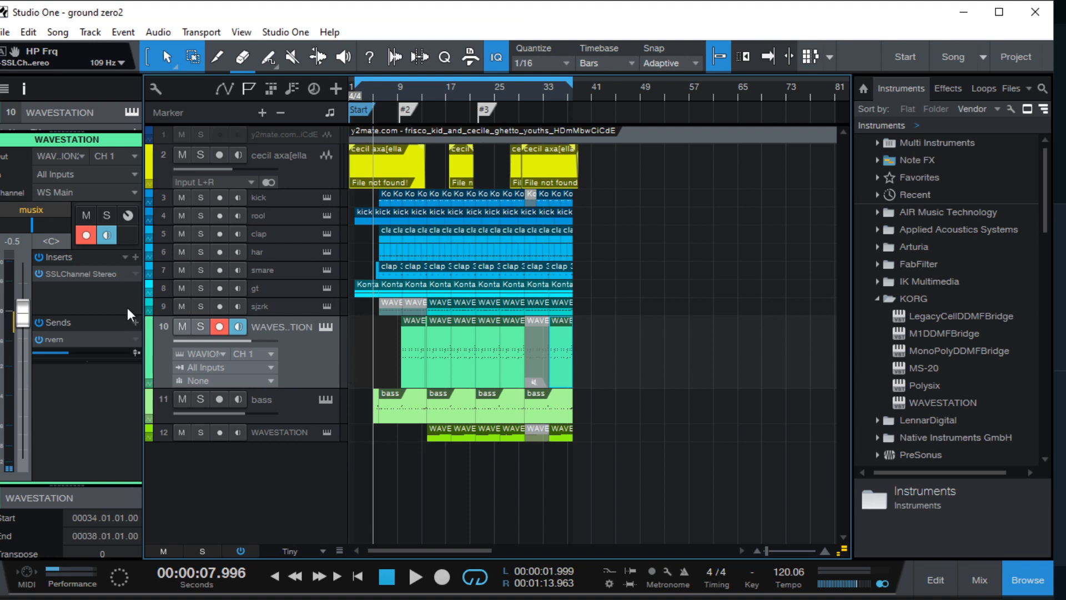
left_click(201, 326)
key("space")
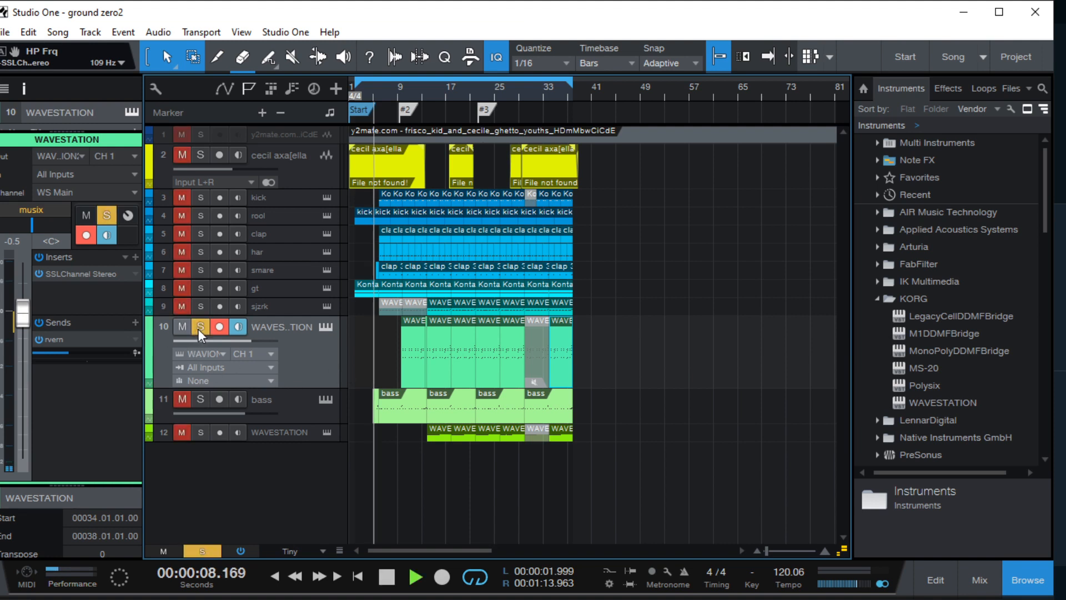
left_click(415, 93)
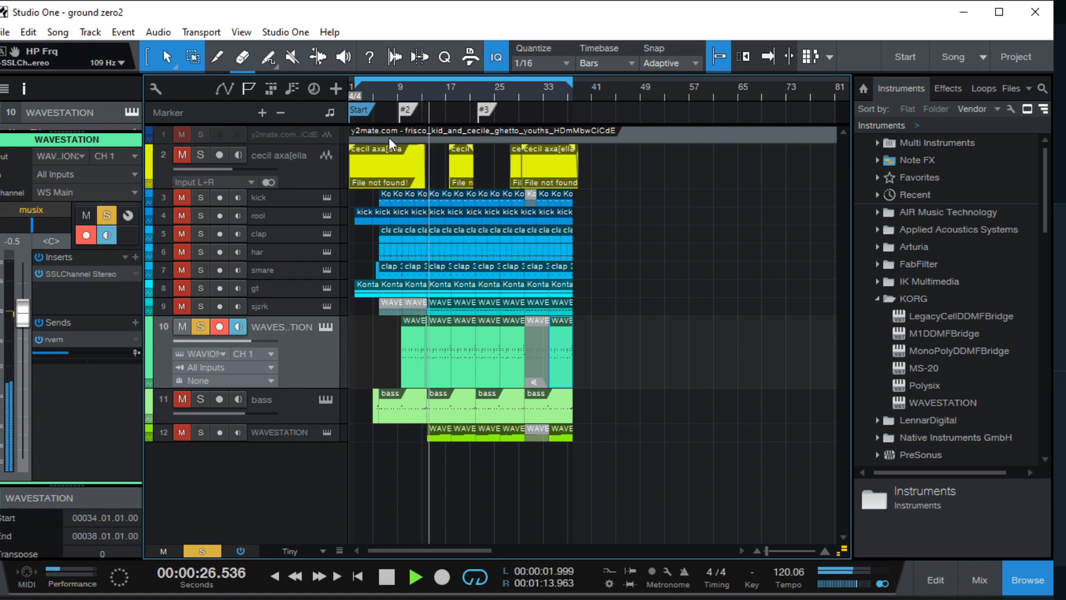
Select the bass track and solo it together with the WAVESTATION track during playback
left_click(183, 399)
left_click(201, 399)
left_click(282, 404)
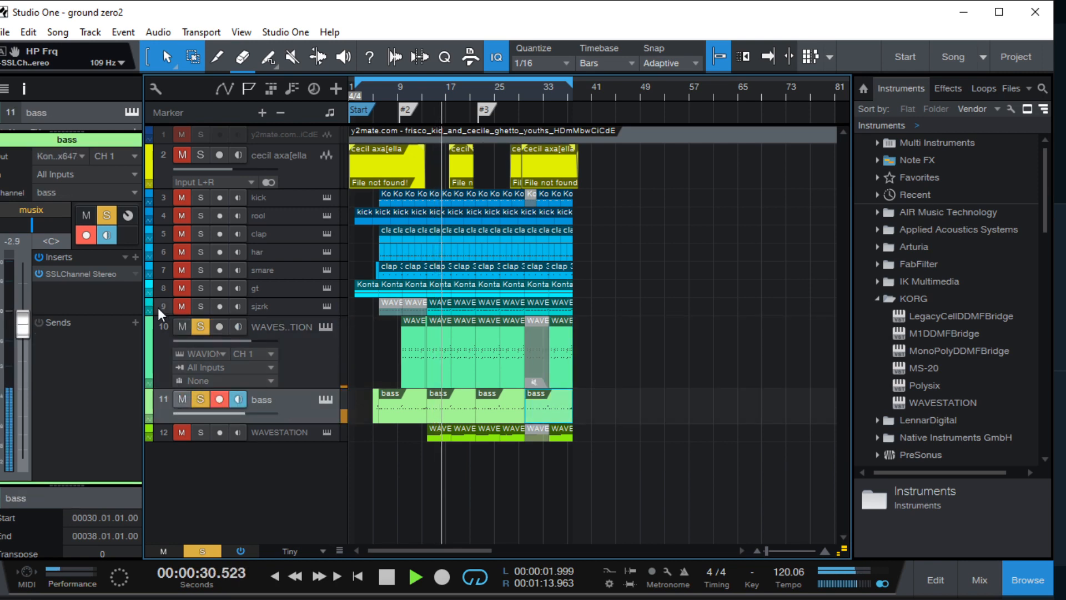
Open the bass track's SSLChannel Stereo insert, move it clear of the track list, and show its LF frequency and gain controls
double_click(84, 278)
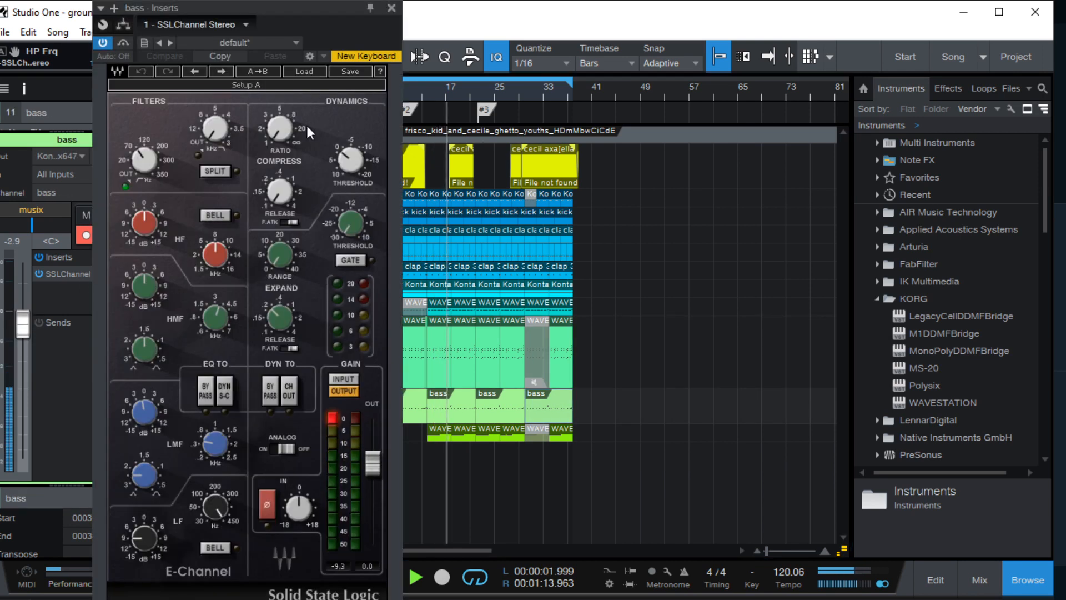
left_click_drag(391, 21, 708, 21)
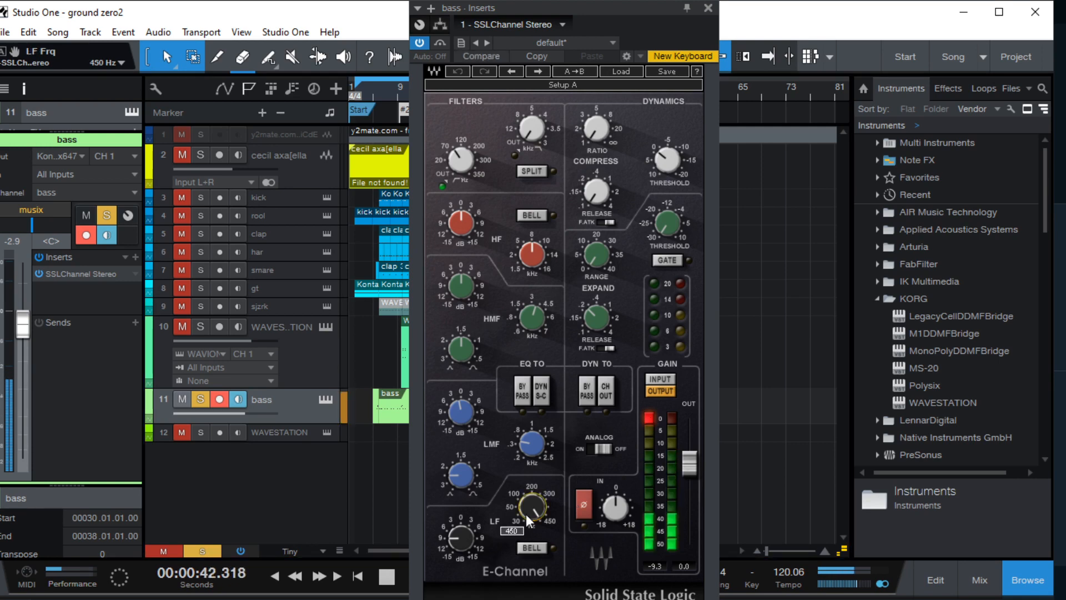
left_click(458, 545)
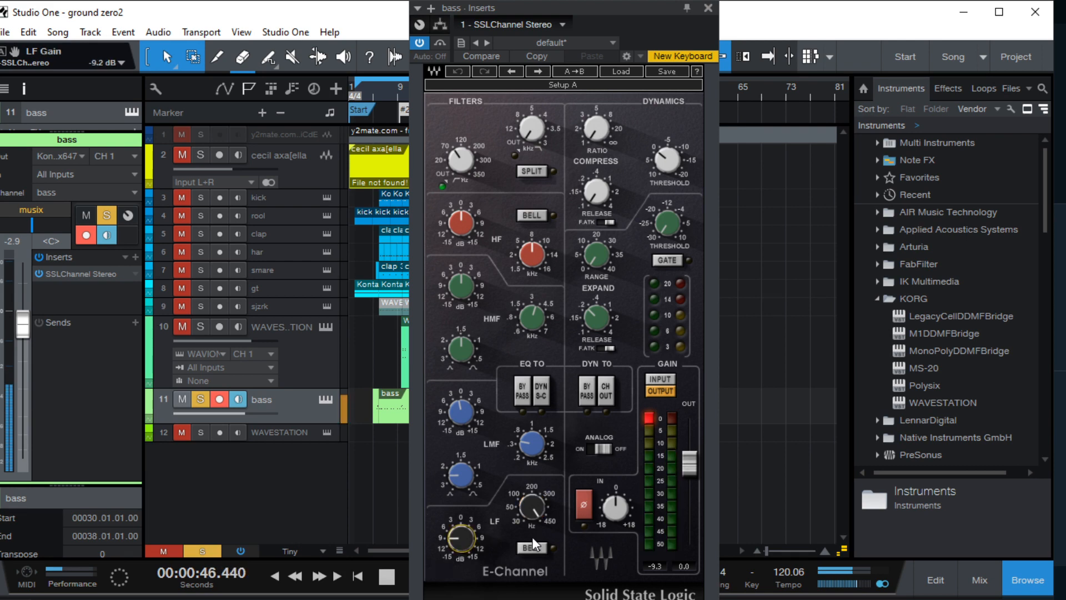
Compare the bass with SSLChannel Stereo bypassed and active, show its high-pass filter, and close the plug-in
left_click(440, 43)
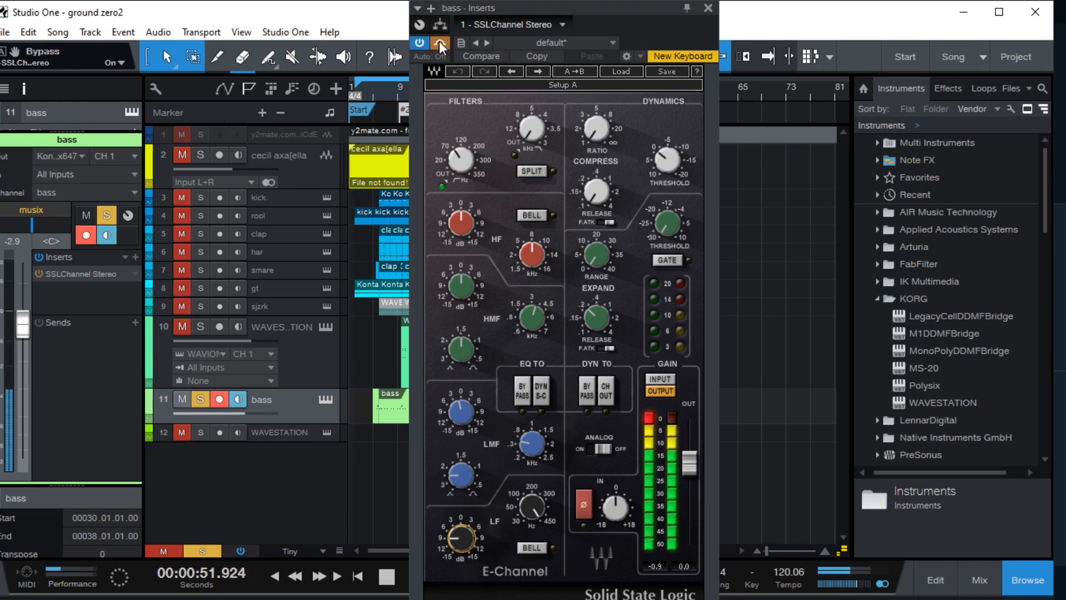
left_click(438, 41)
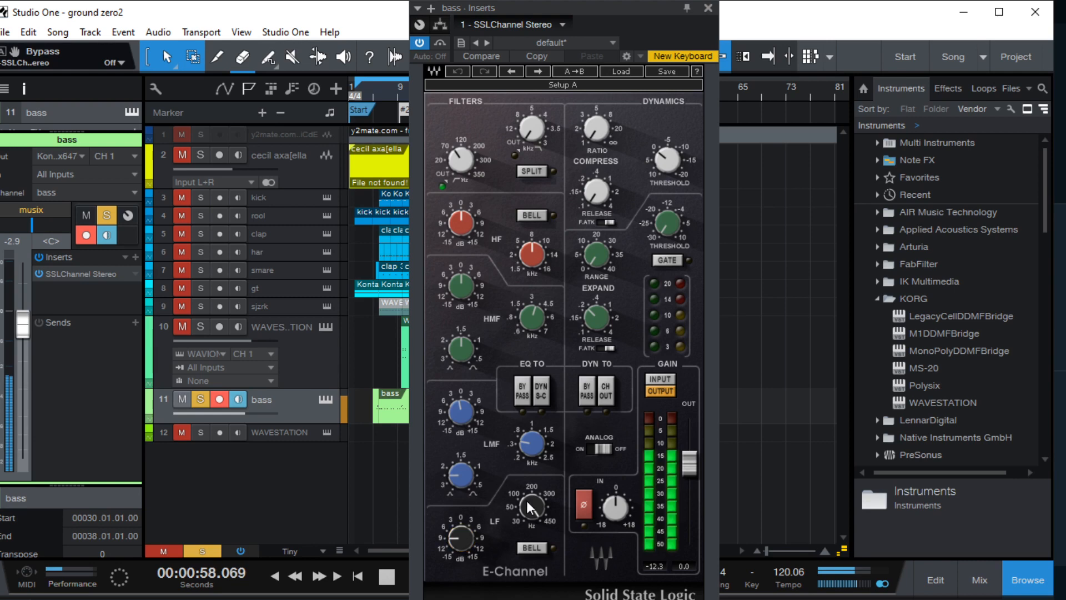
left_click(457, 160)
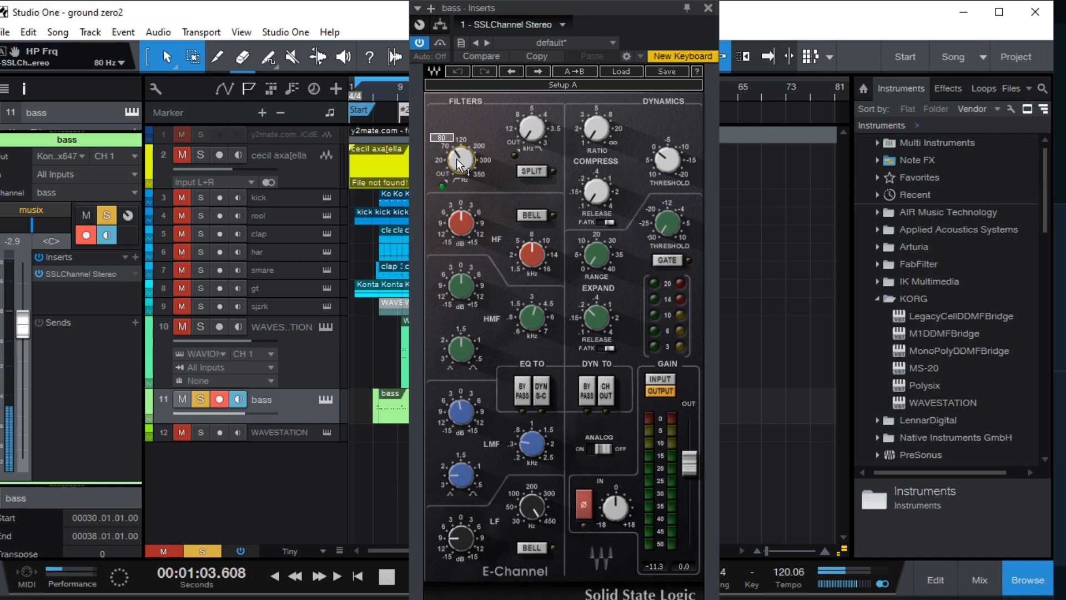
left_click(347, 160)
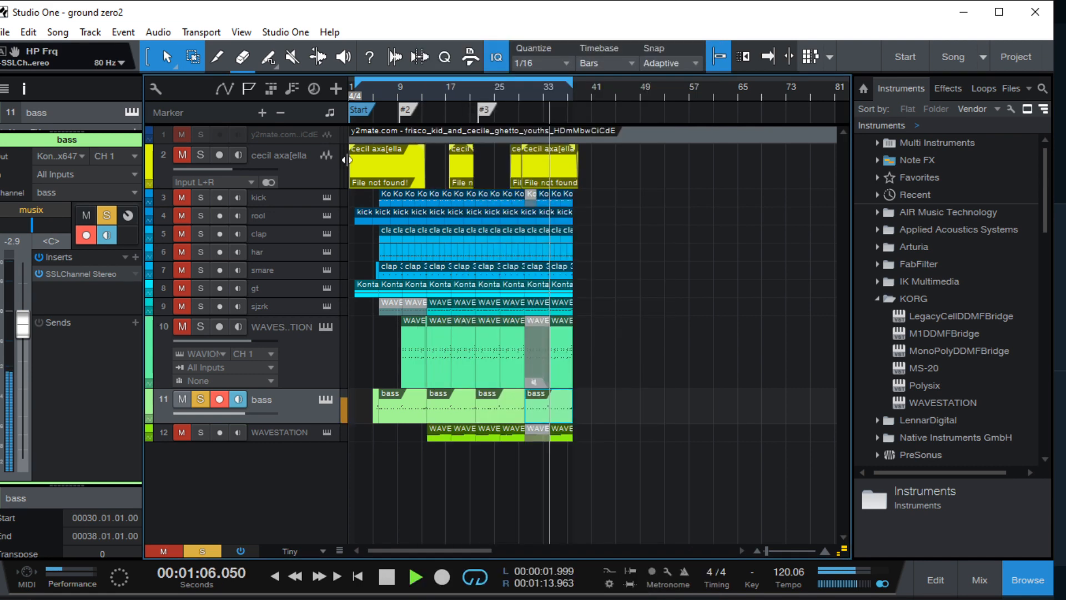
Solo the kick and rool tracks along with the bass, restarting playback from about bar 7
left_click(201, 197)
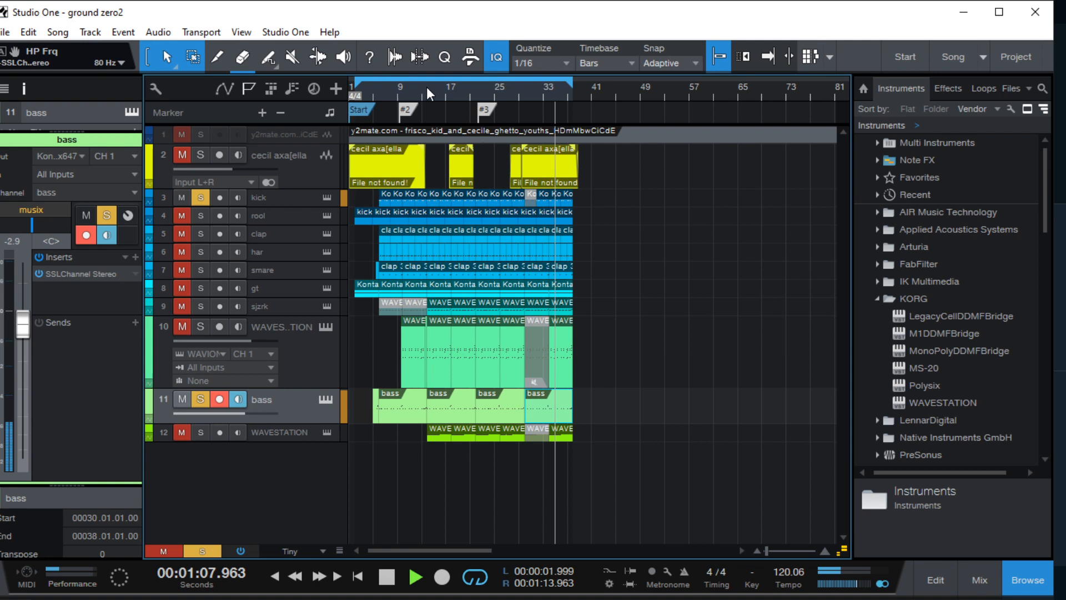
left_click(388, 91)
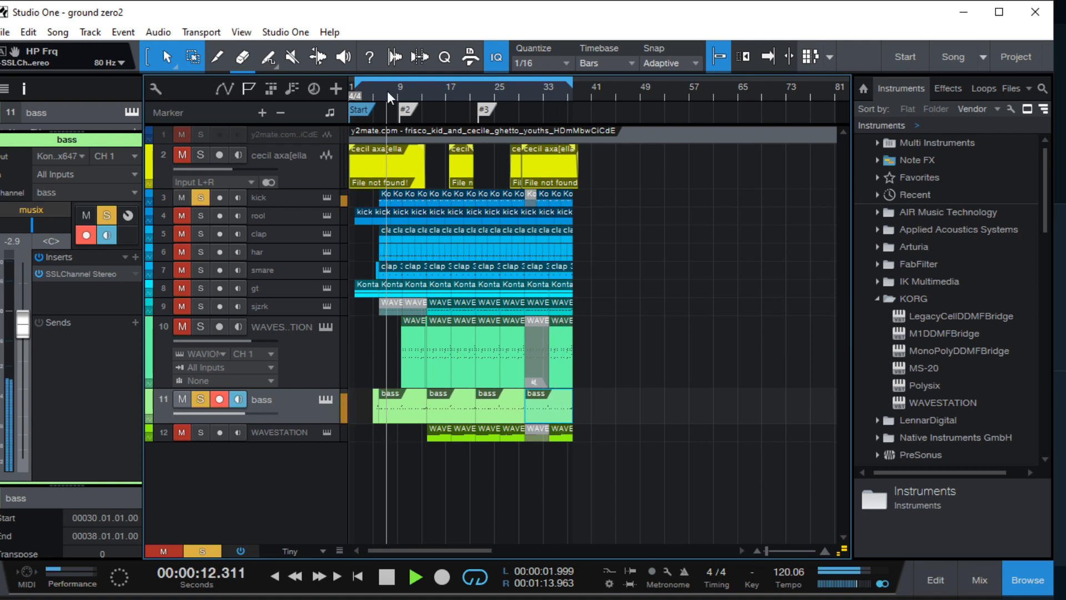
left_click(294, 215)
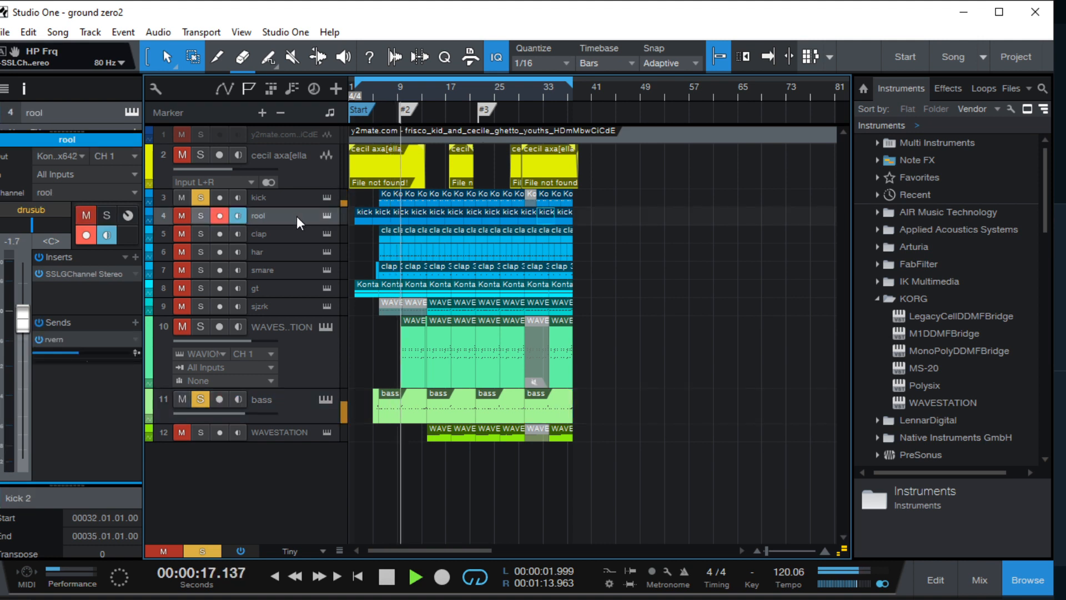
left_click(184, 219)
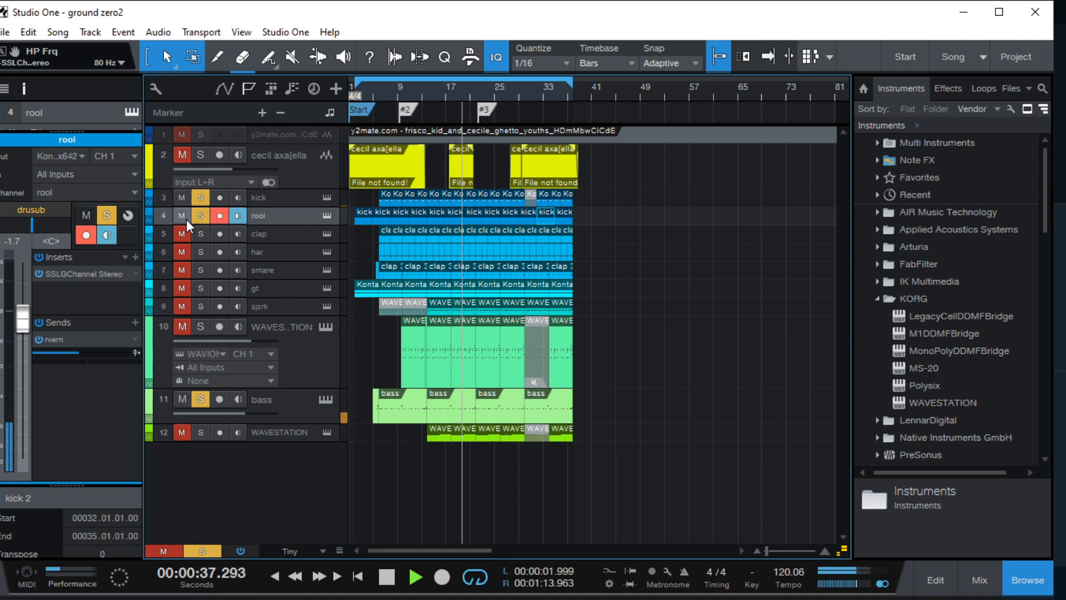
Add the clap, har and smare tracks to the soloed tracks
left_click(200, 234)
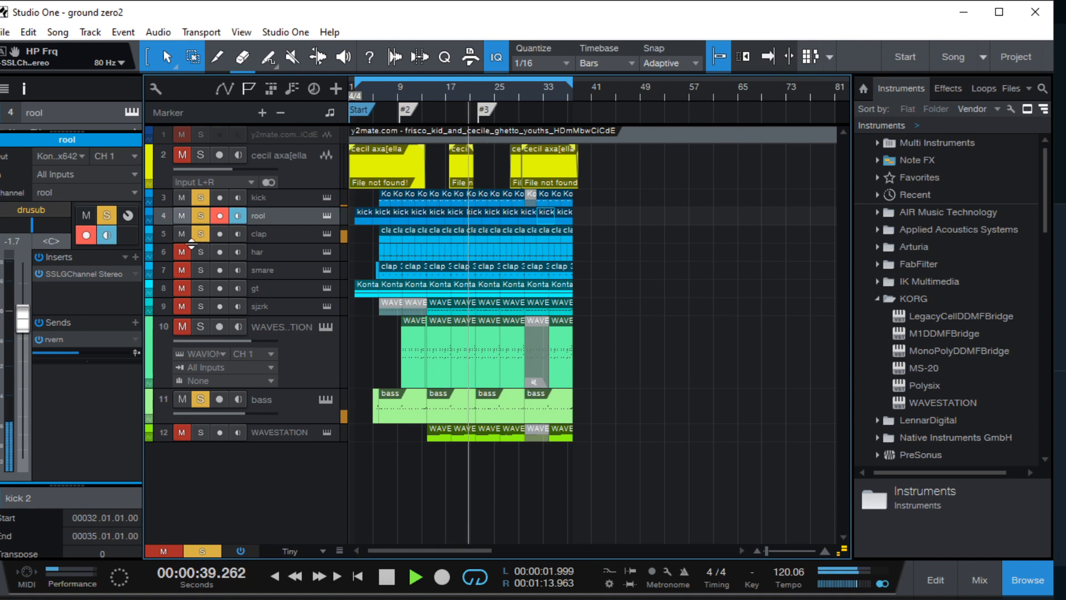
left_click(199, 252)
left_click(198, 270)
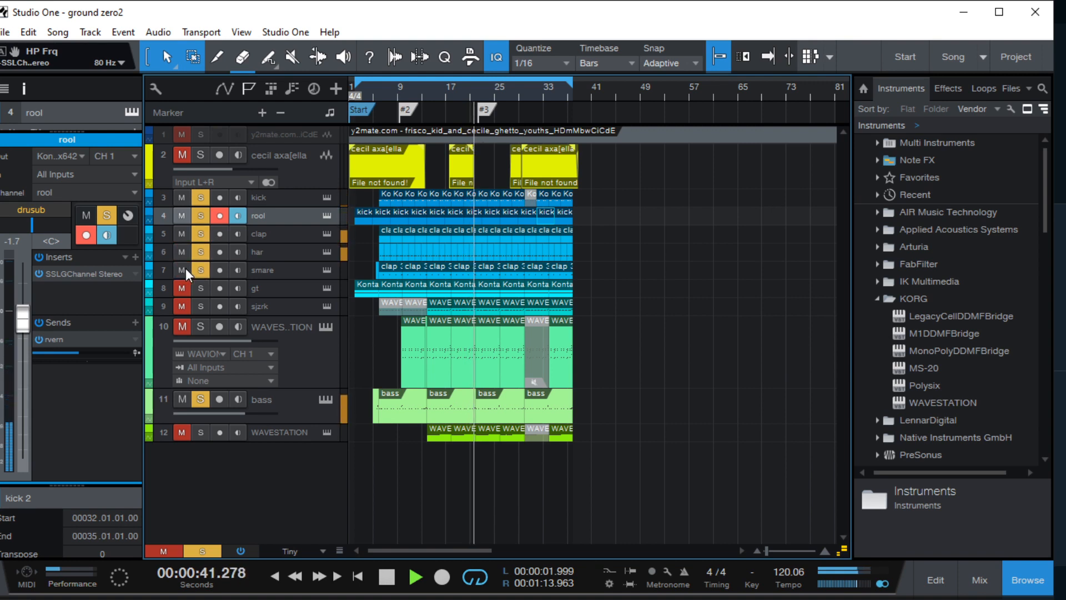
Show the smare track's inserts, view the har track's NLS Channel Stereo plug-in, and close it
left_click(282, 274)
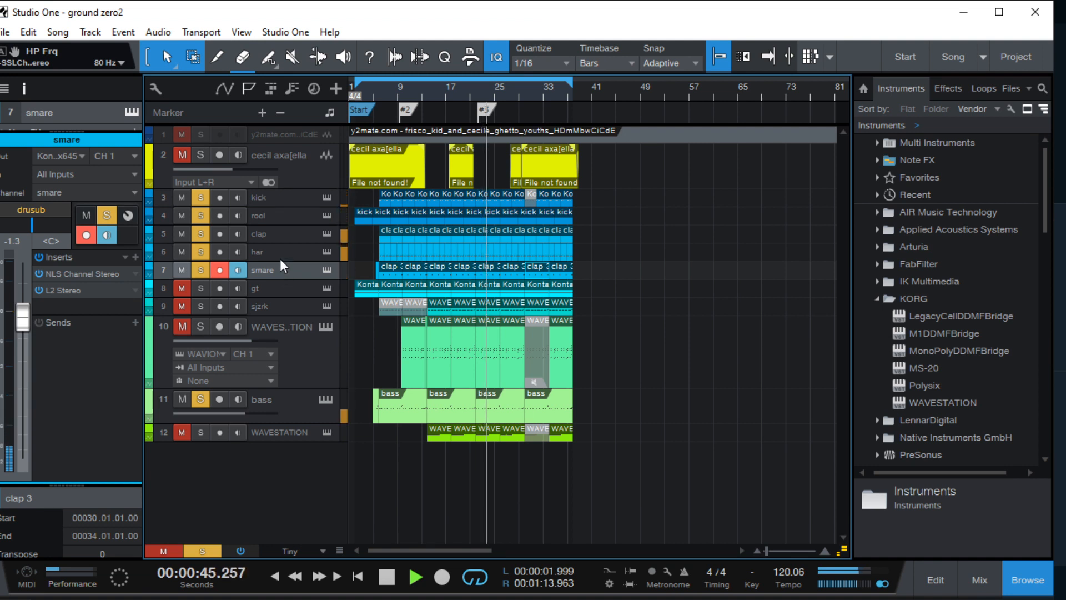
left_click(280, 253)
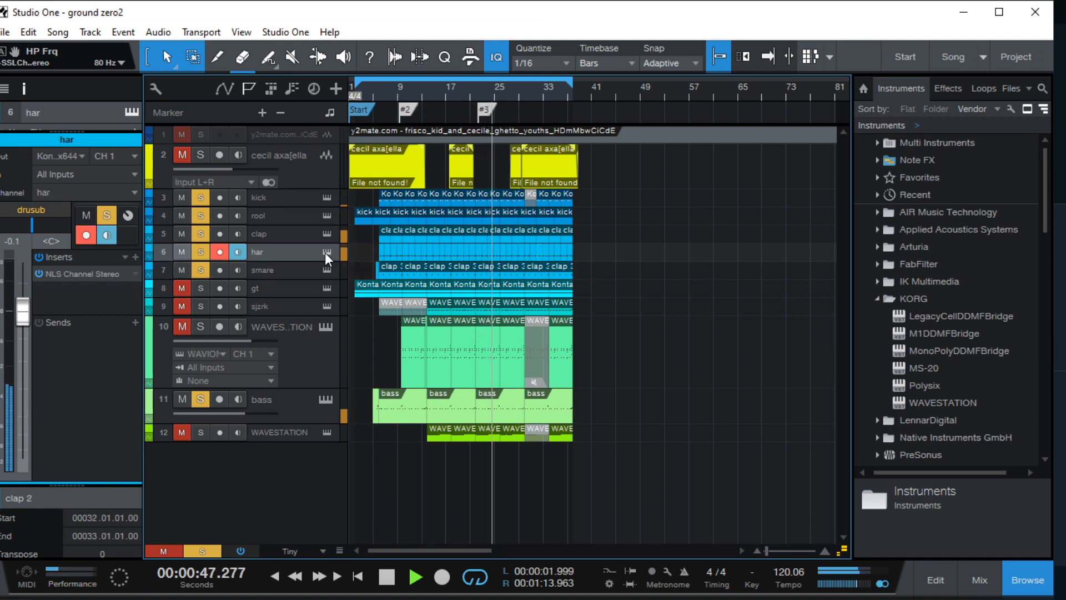
left_click(99, 274)
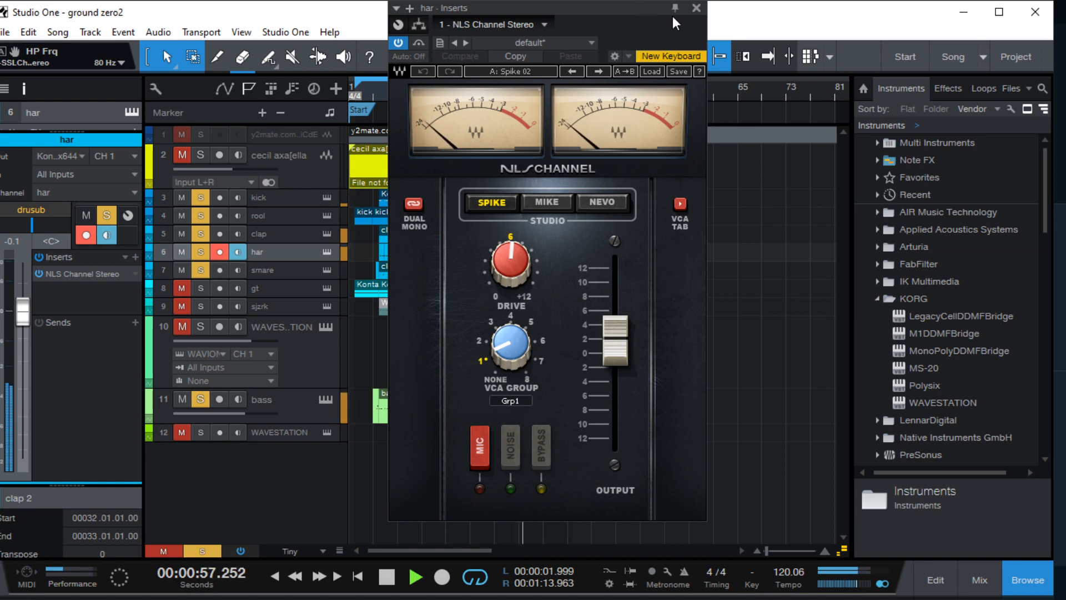
left_click(695, 7)
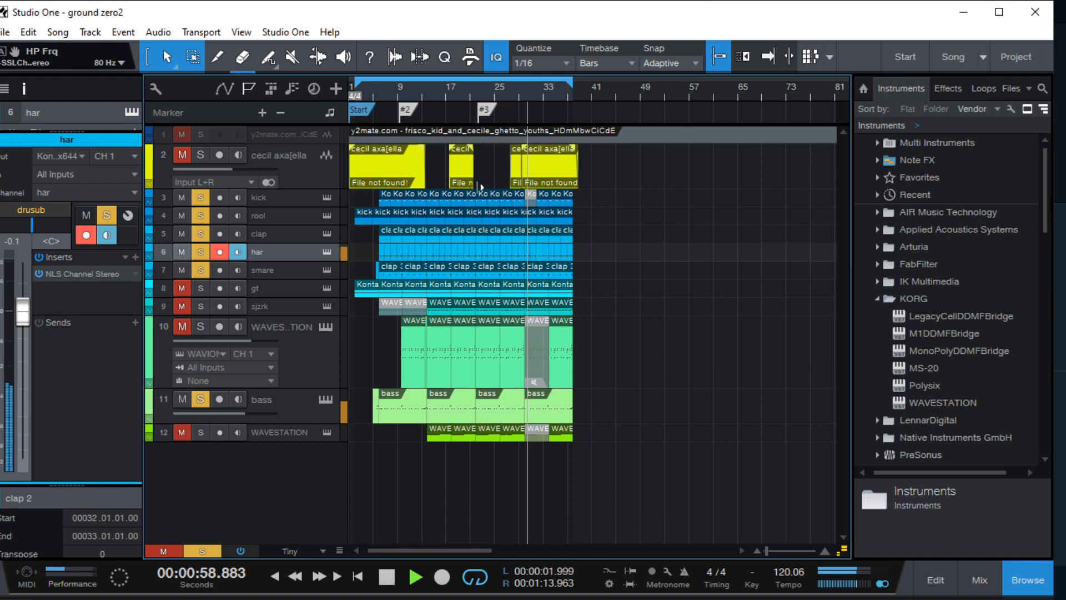
Select the sjzrk track and solo it with the drums and bass
left_click(284, 311)
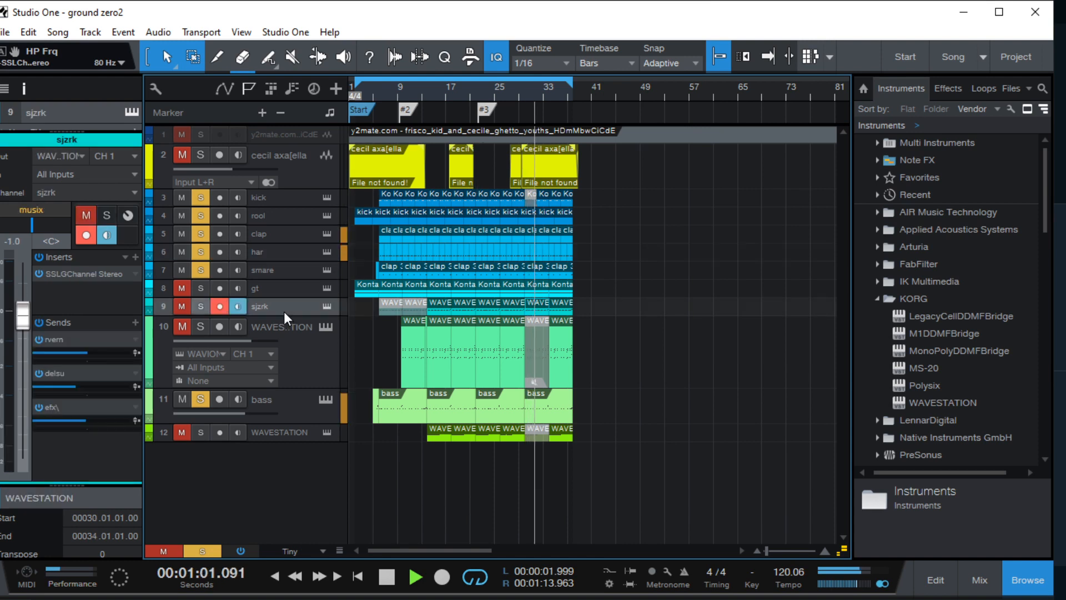
left_click(182, 310)
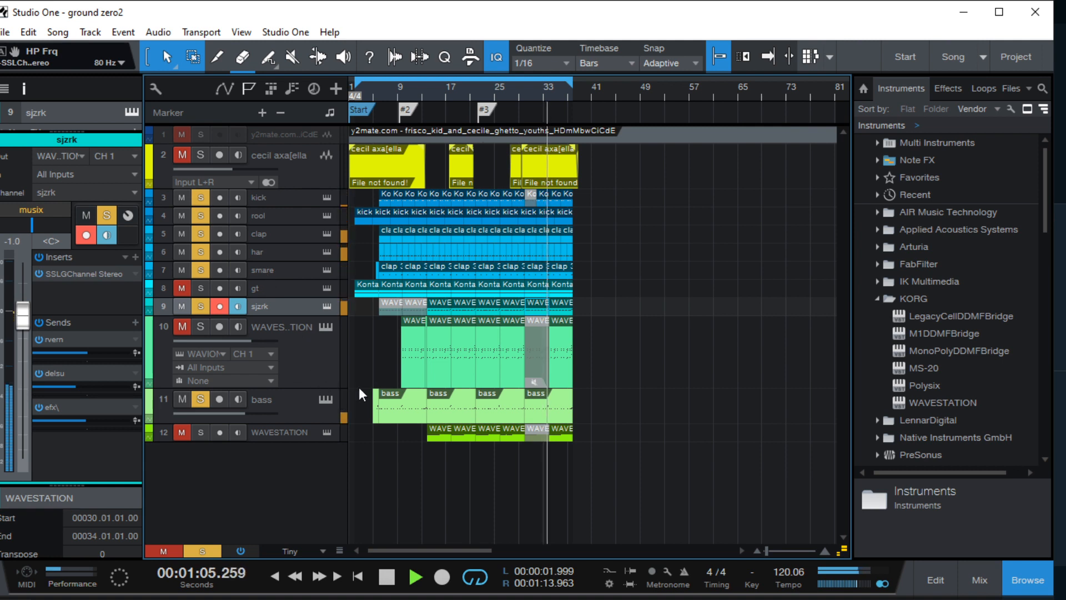
Switch to the YouTube Live Dashboard and check the live chat for messages and the viewer analytics
mouse_move(377, 582)
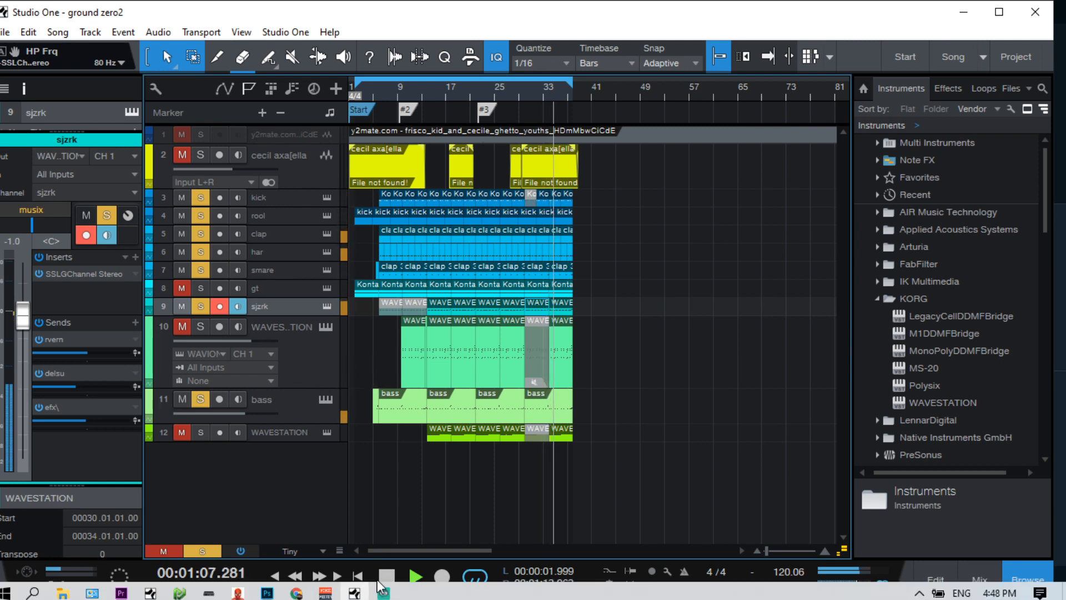
left_click(308, 584)
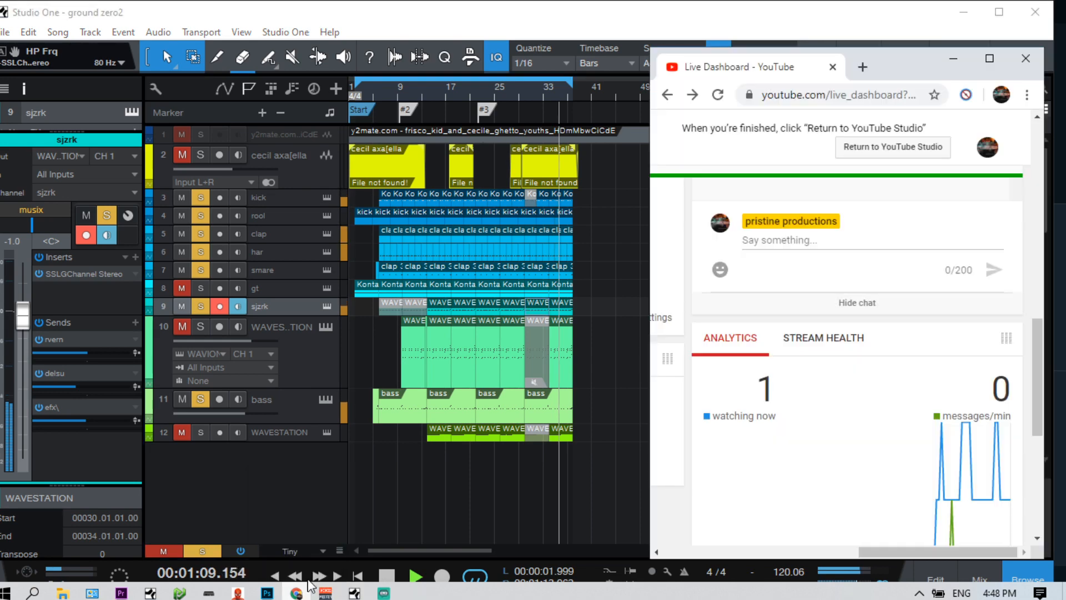
scroll(930, 444, "down", 6)
scroll(930, 444, "up", 6)
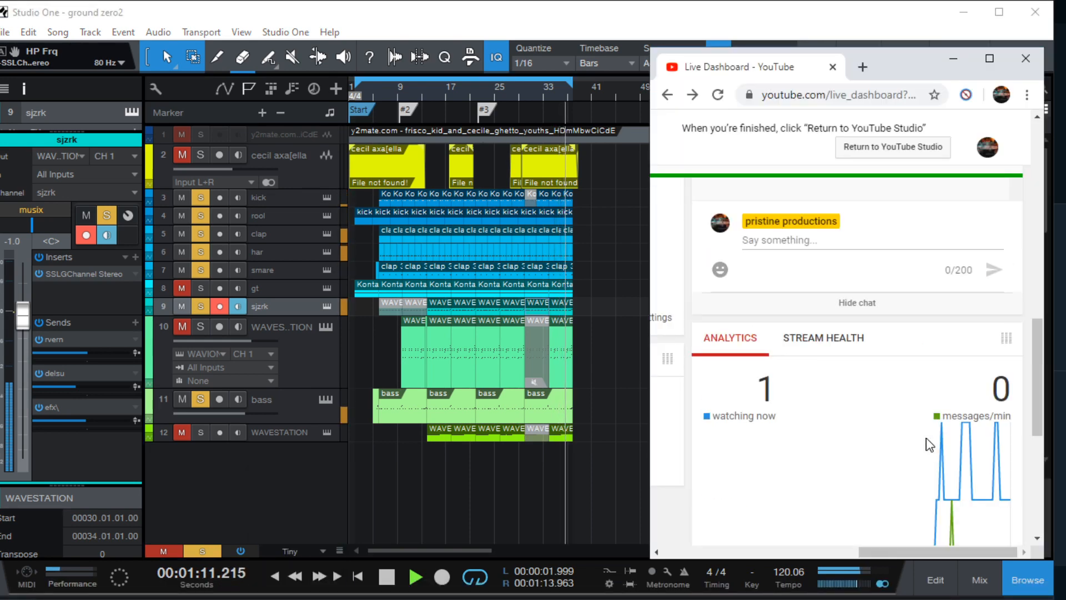
scroll(930, 445, "down", 5)
scroll(930, 445, "up", 5)
scroll(930, 444, "up", 3)
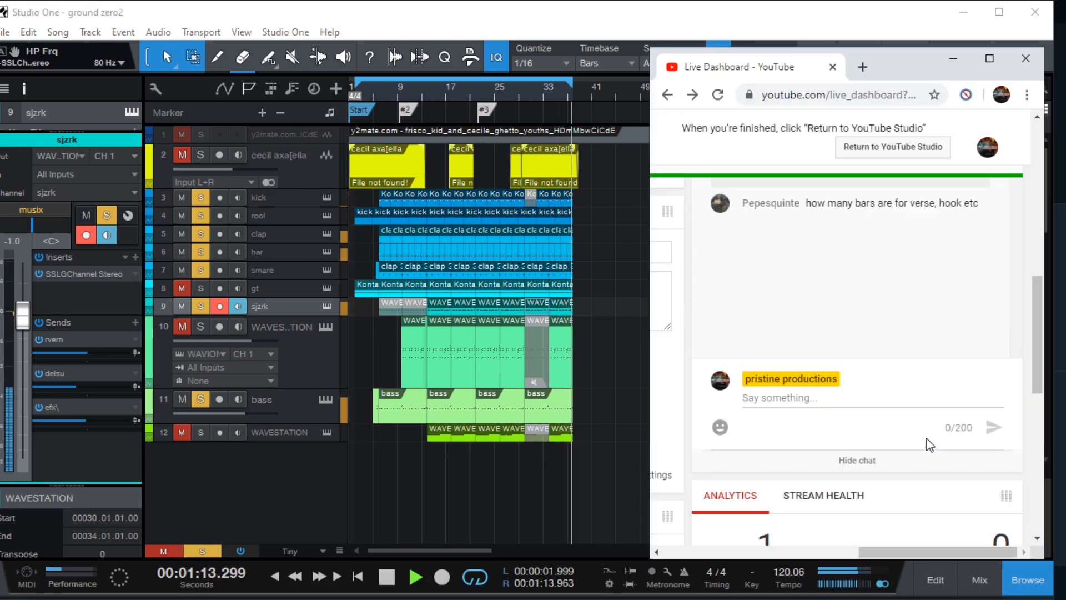
scroll(930, 444, "down", 5)
scroll(930, 444, "up", 5)
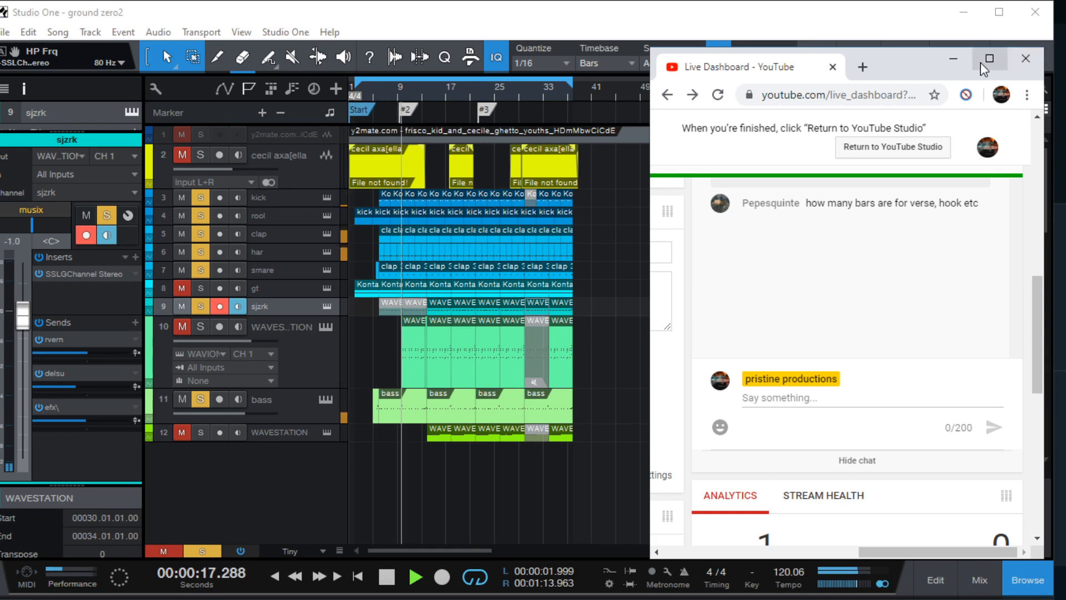
Return to Studio One, show the console's bus channels, and view the Main channel's L2 Stereo limiter before closing it
left_click(953, 59)
left_click(980, 578)
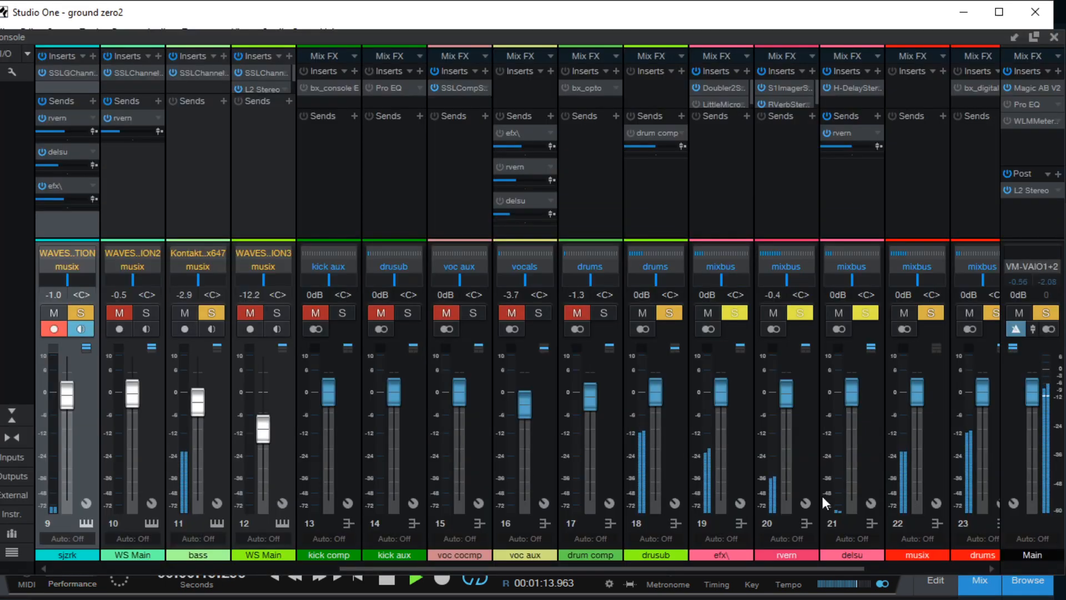
left_click_drag(635, 567, 866, 567)
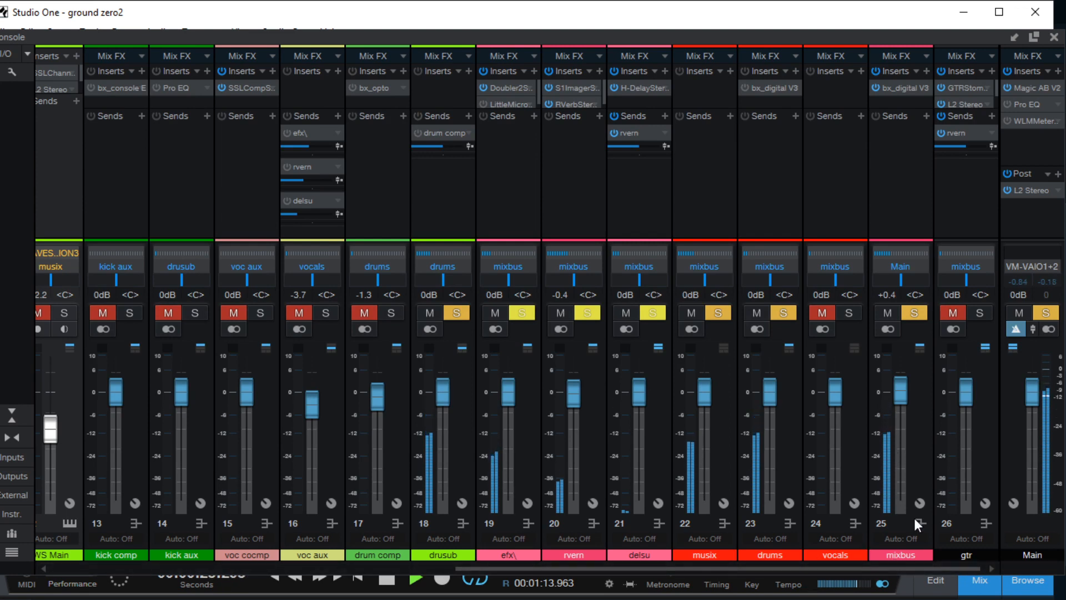
left_click(1025, 190)
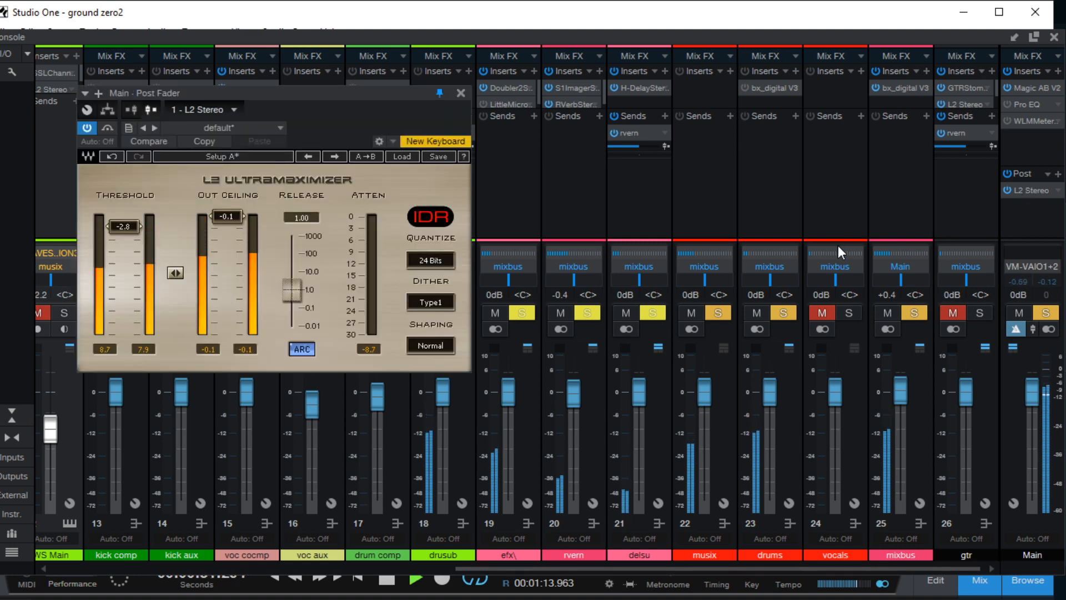
left_click(460, 93)
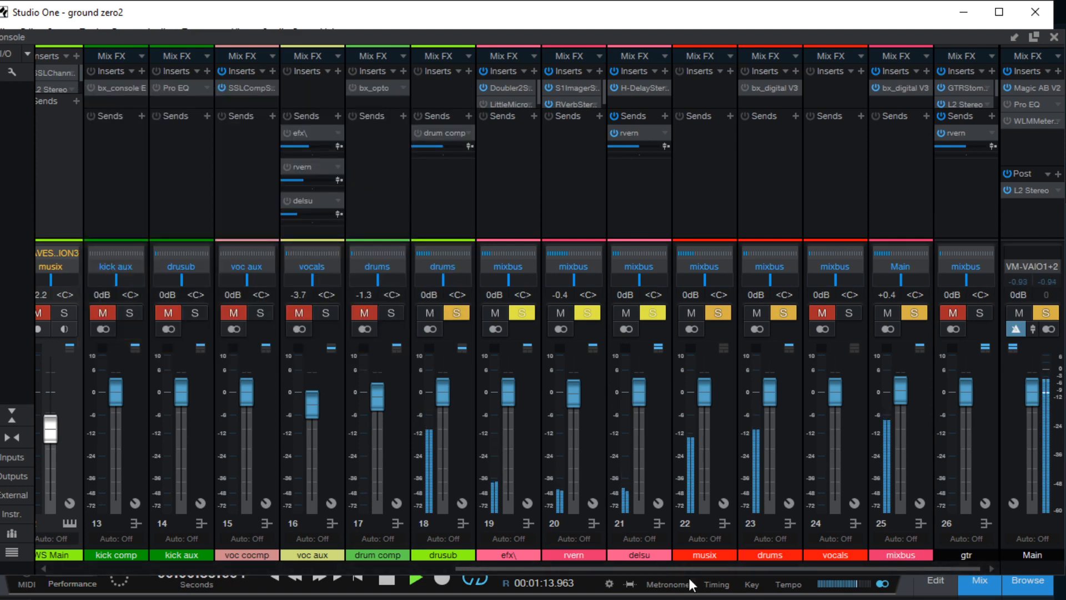
Show the console's first channels, close the console, stop playback, and clear all track solos and mutes
left_click_drag(658, 565, 83, 547)
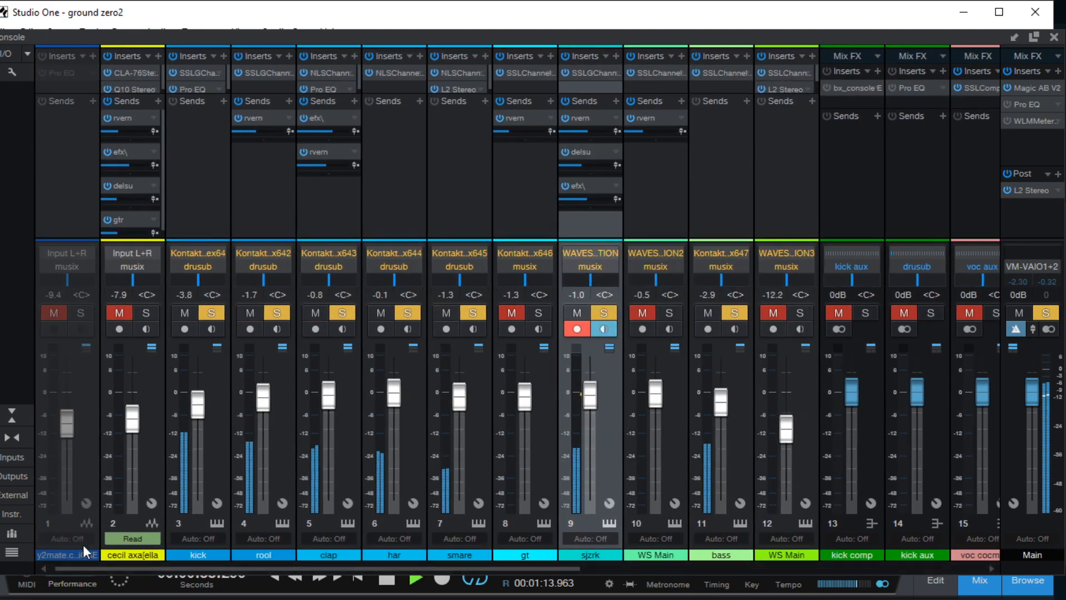
left_click(1053, 36)
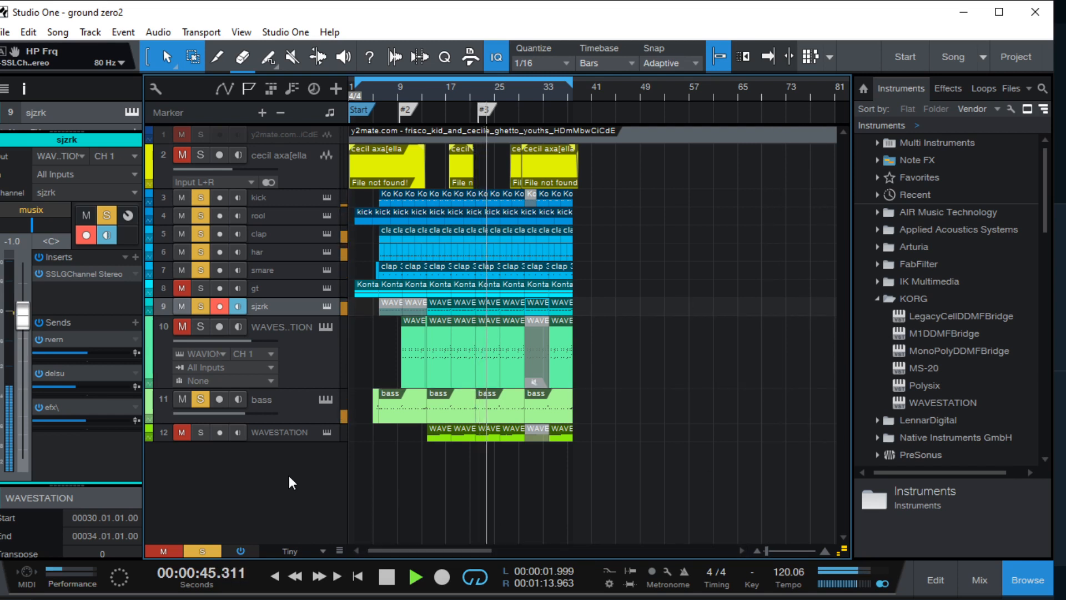
left_click(196, 554)
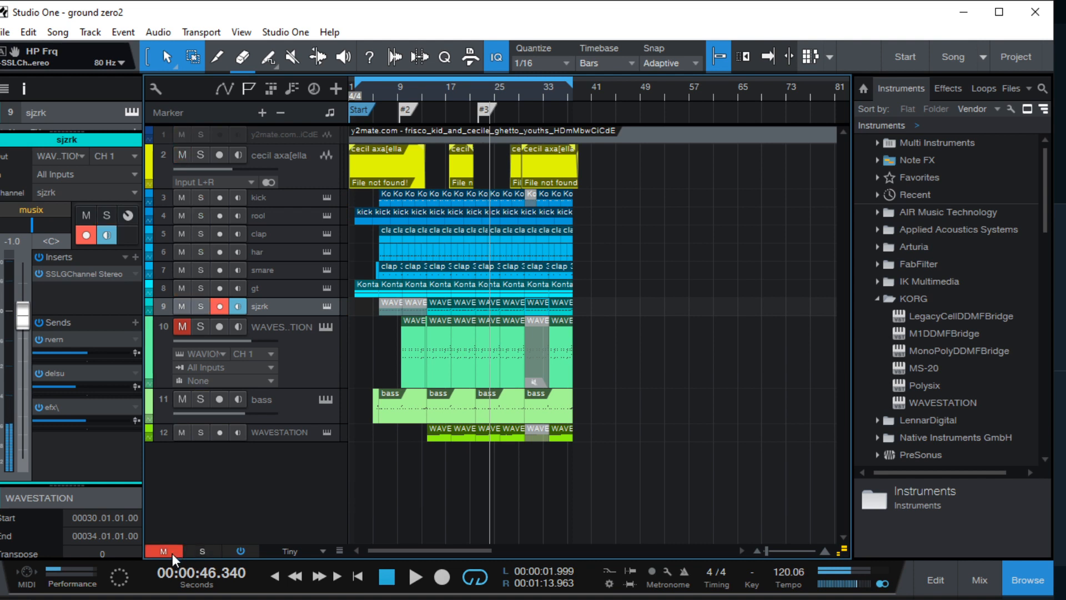
Switch to the YouTube Live Dashboard, check the viewer analytics and the top chat, and minimize the browser
left_click(297, 588)
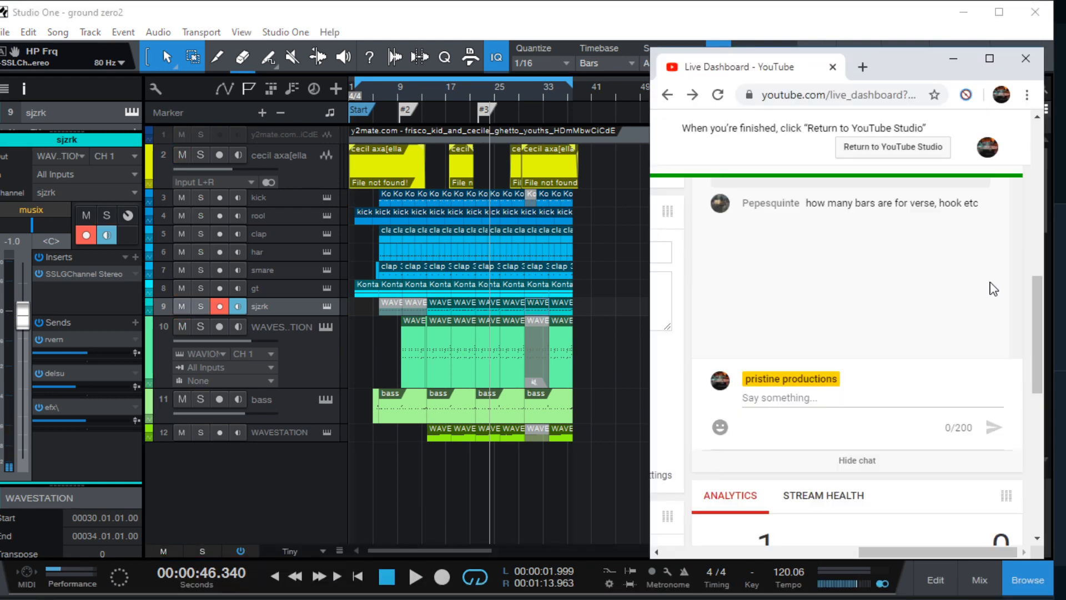
scroll(1040, 318, "down", 6)
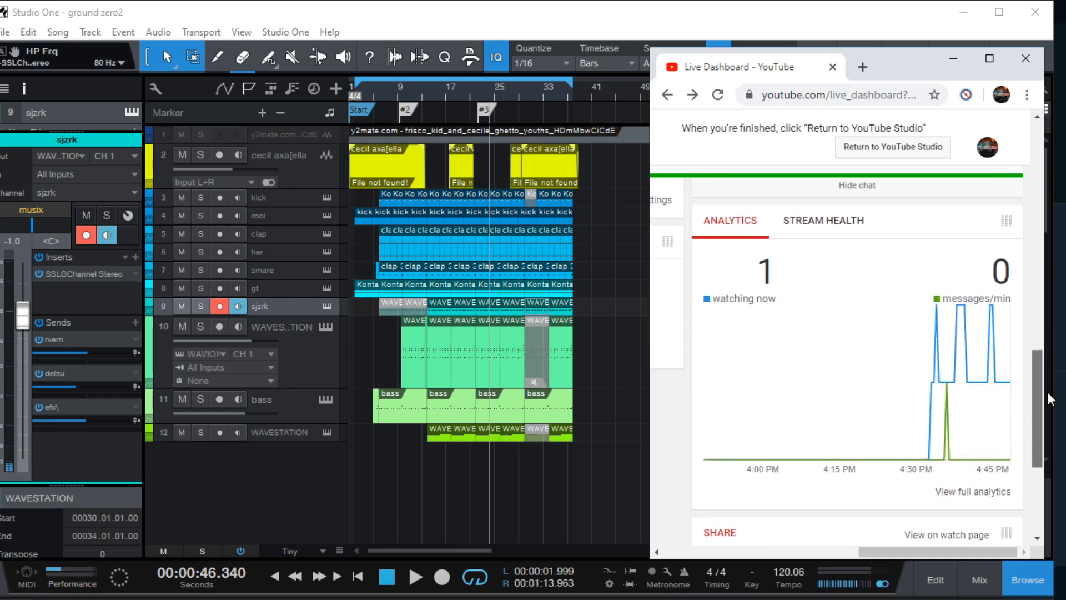
left_click_drag(1048, 415, 1048, 272)
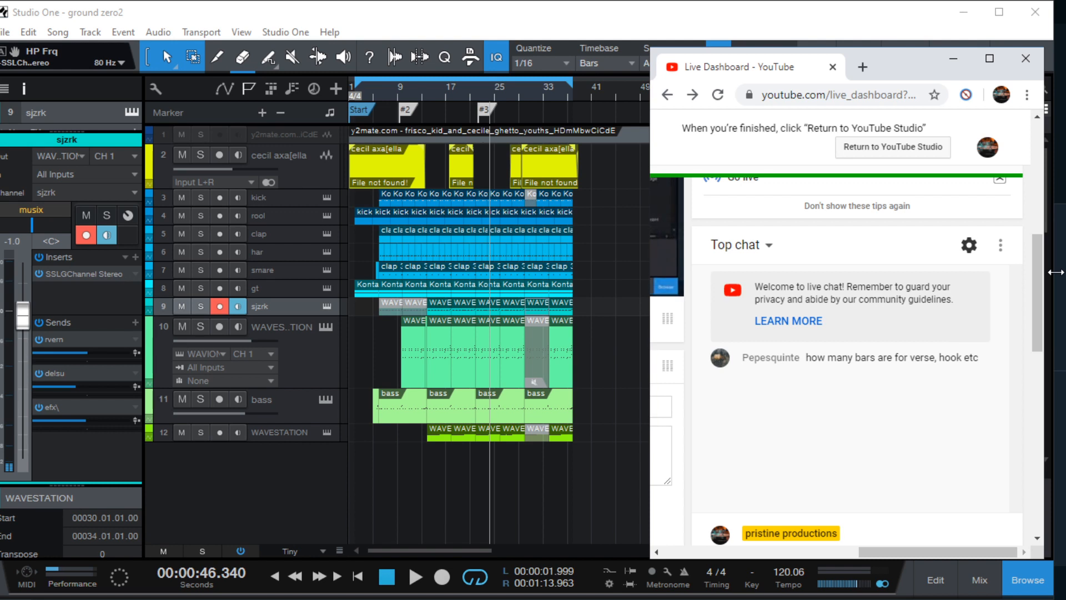
mouse_move(1042, 289)
left_mouse_down()
mouse_move(1038, 419)
mouse_move(1035, 272)
left_mouse_up()
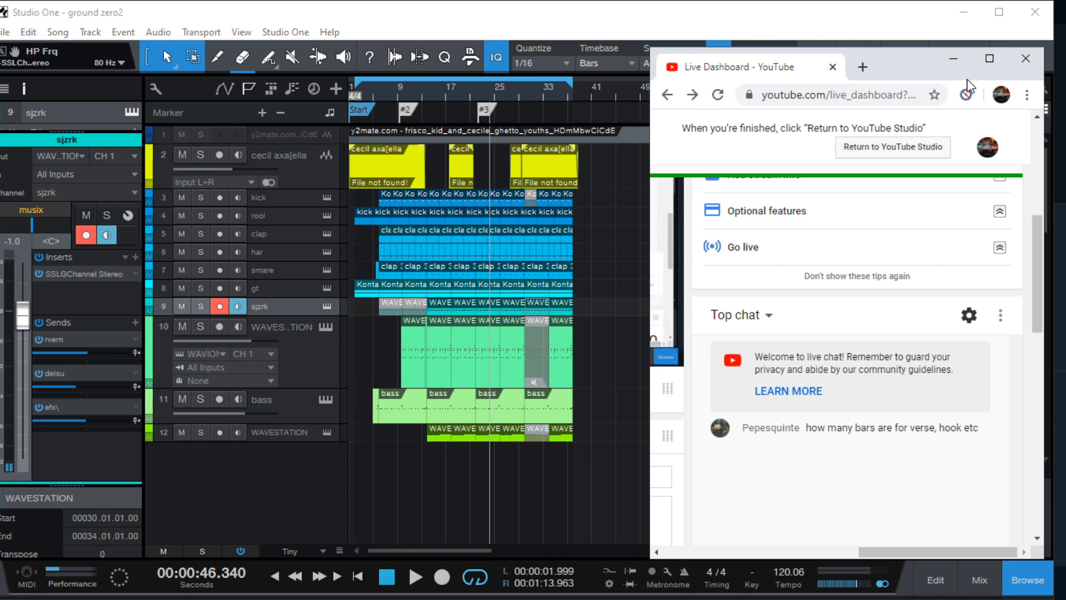
left_click(953, 58)
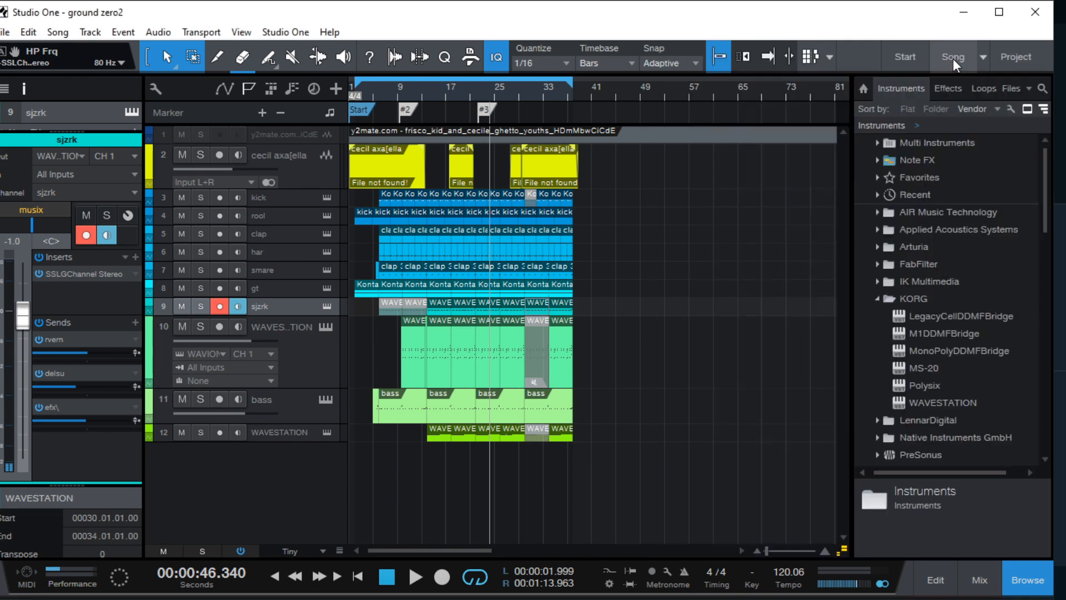
Reopen the console, view the mixbus channel's bx_digital V3 equalizer settings, and close the plug-in
left_click(980, 580)
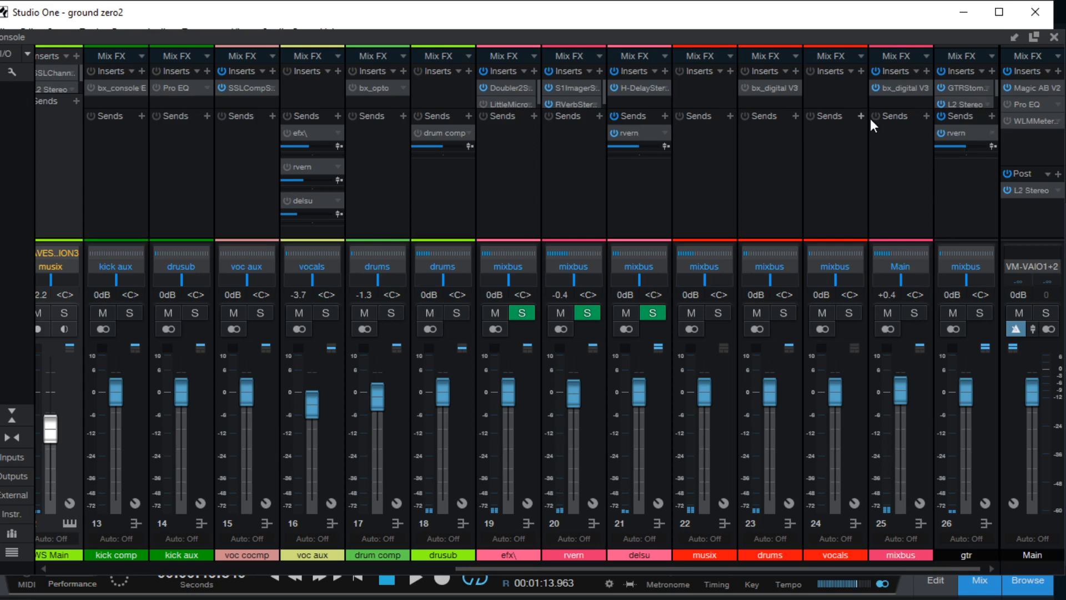
left_click(891, 85)
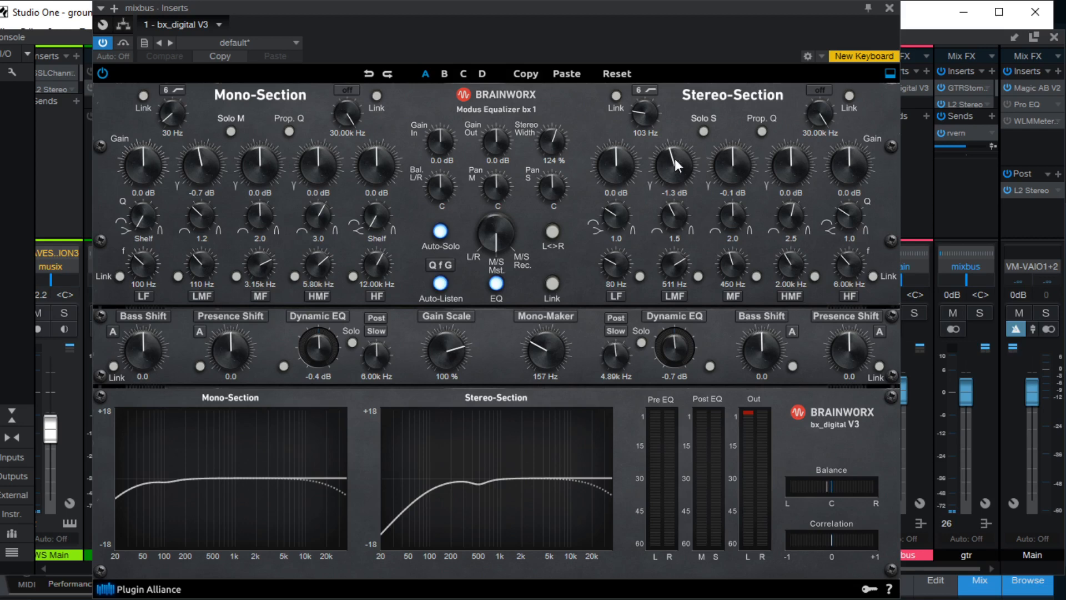
left_click(890, 9)
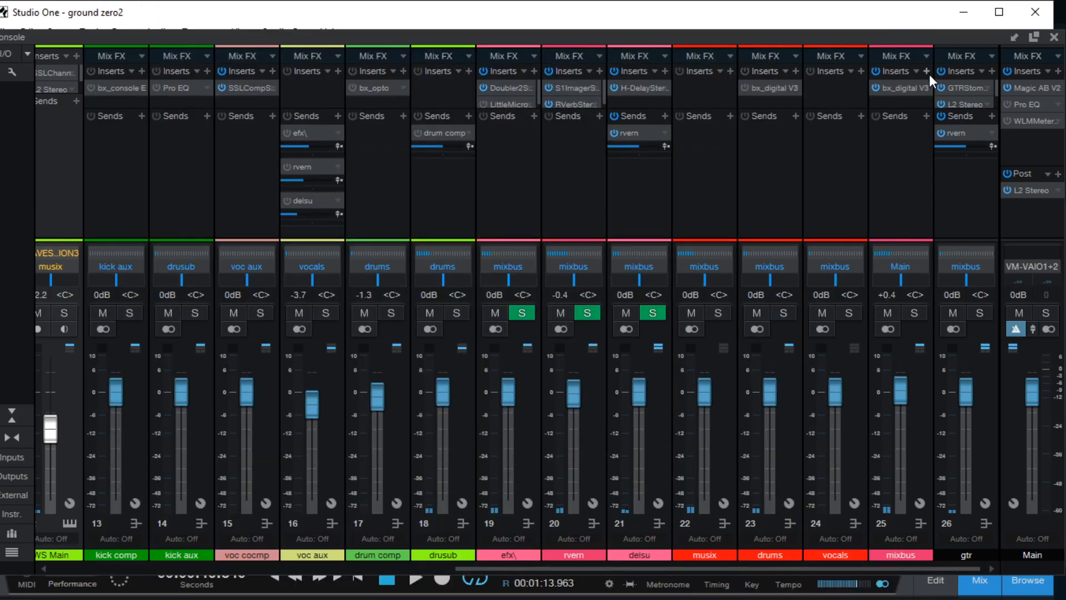
Show the Mix FX choices for the mixbus channel, dismiss them without a change, and close the console
left_click(925, 55)
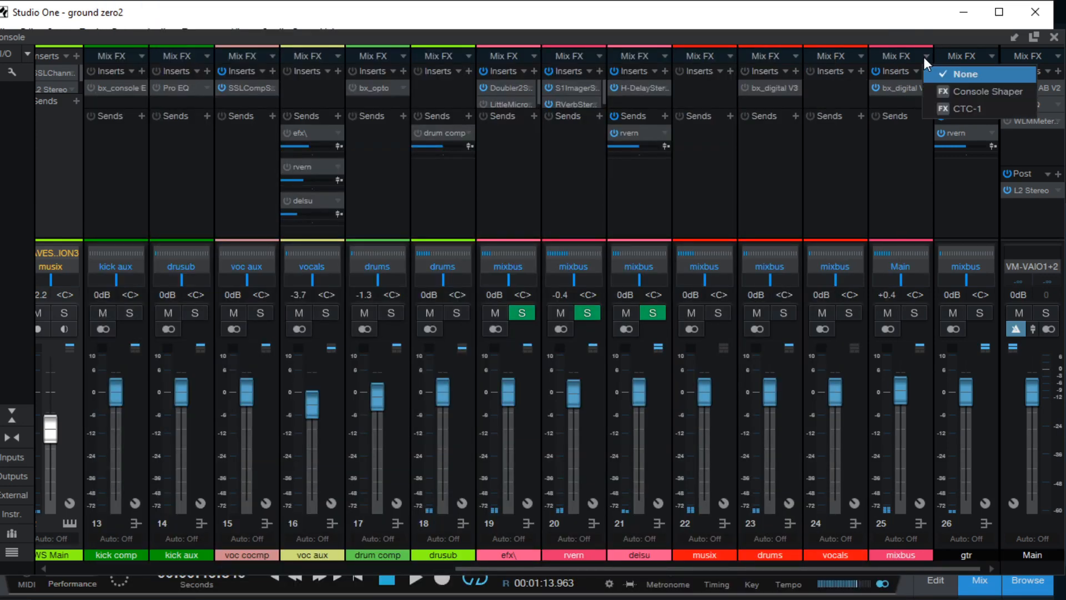
left_click(868, 155)
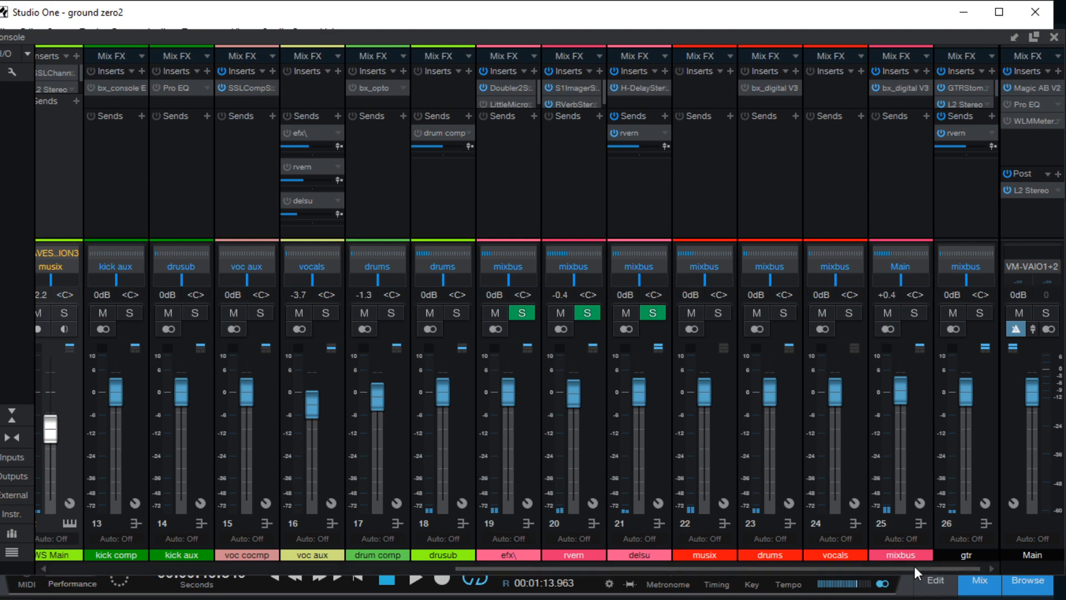
left_click(1053, 37)
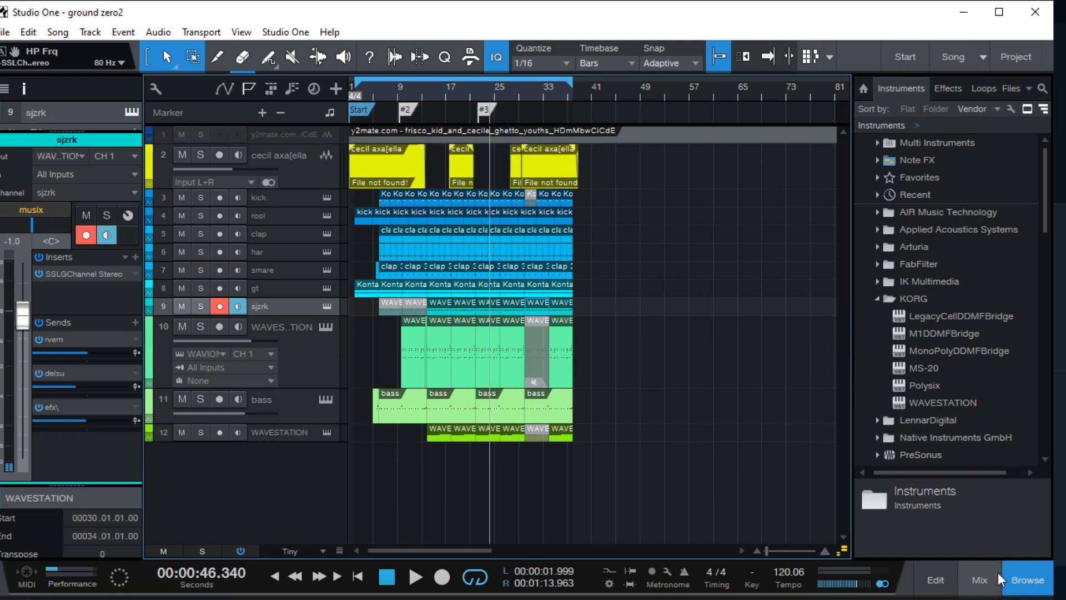
Bring up the console again to look over the Main channel's insert chain, and close it
left_click(952, 584)
left_click(954, 586)
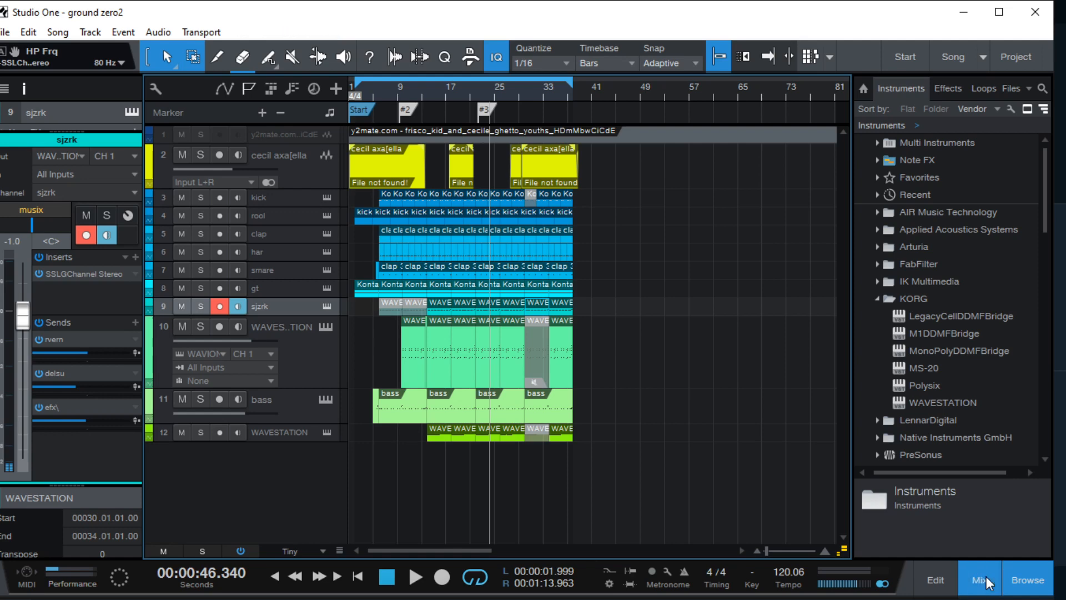
left_click(986, 579)
left_click_drag(827, 566, 971, 555)
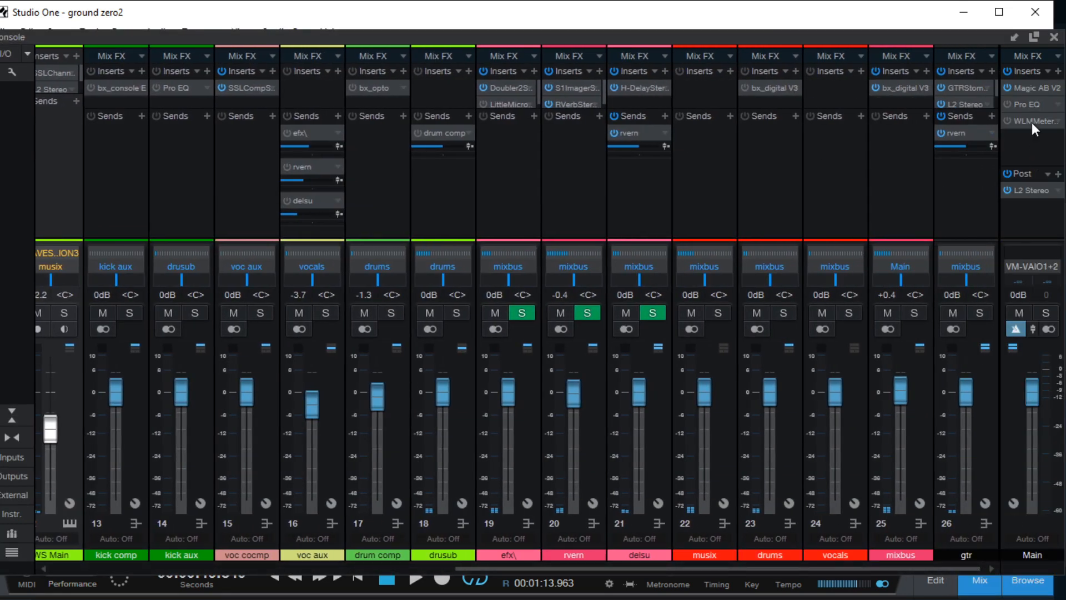
left_click(1054, 36)
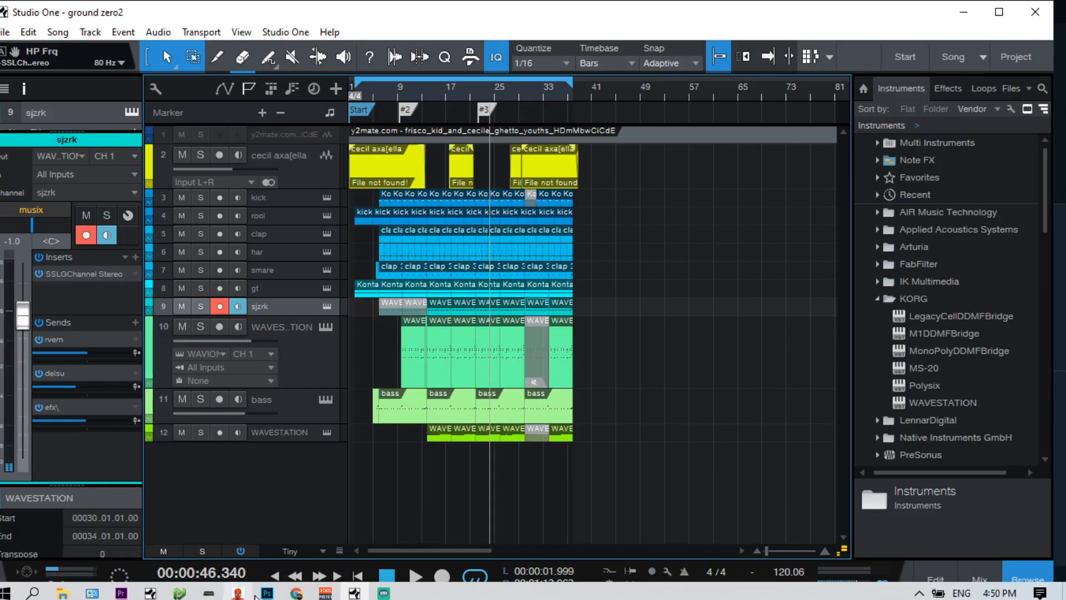
Check the YouTube live chat, return to Studio One, and play the full mix from around bar 6
left_click(296, 593)
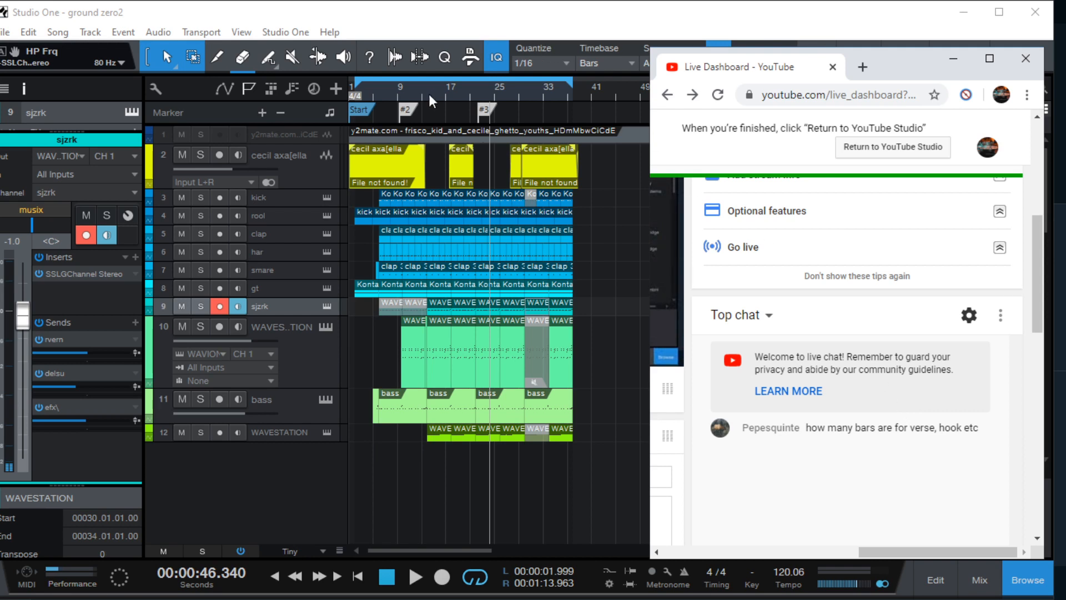
left_click(381, 76)
key("space")
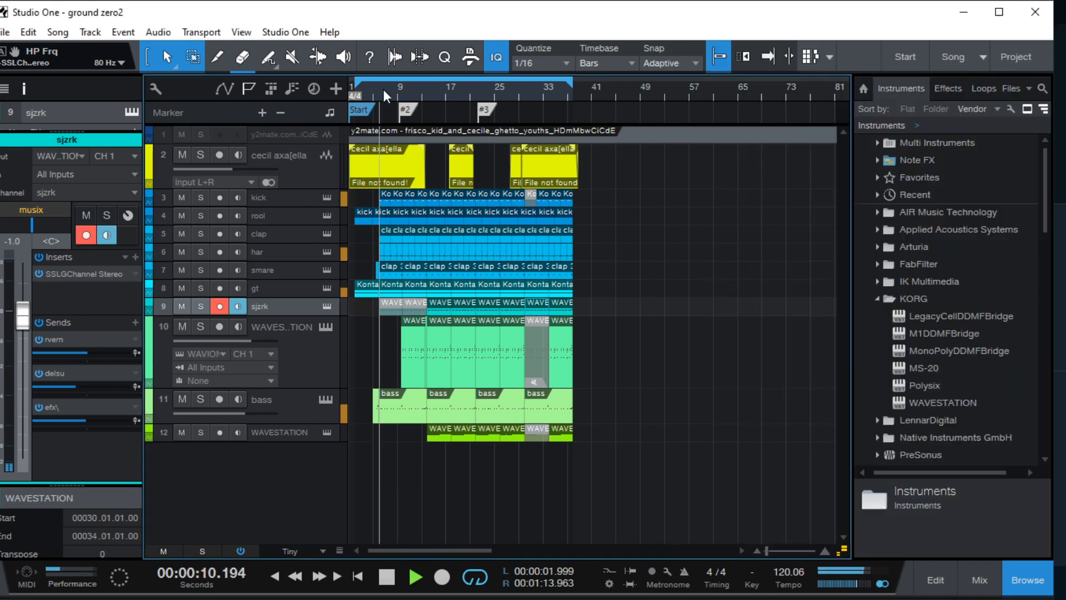